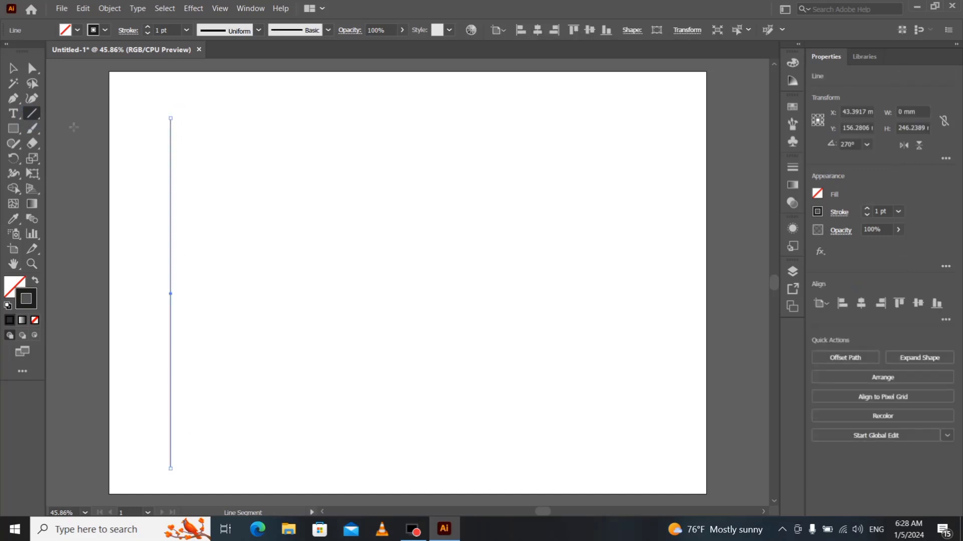
Duplicate the vertical line about 14.8 mm to the right and repeat the copy until there are 14 evenly spaced lines
{"action": "key", "text": "v"}
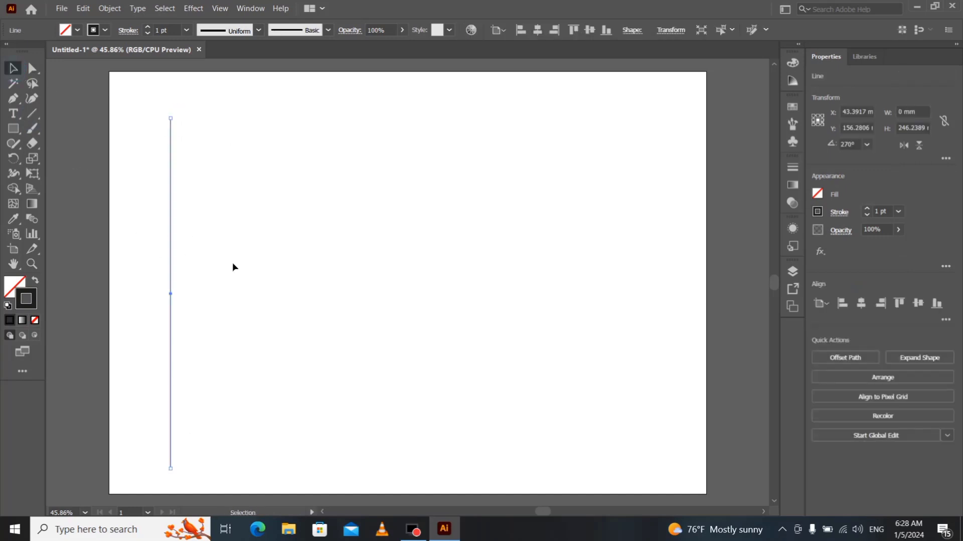
{"action": "left_click_drag", "start_coordinate": [171, 228], "coordinate": [191, 231]}
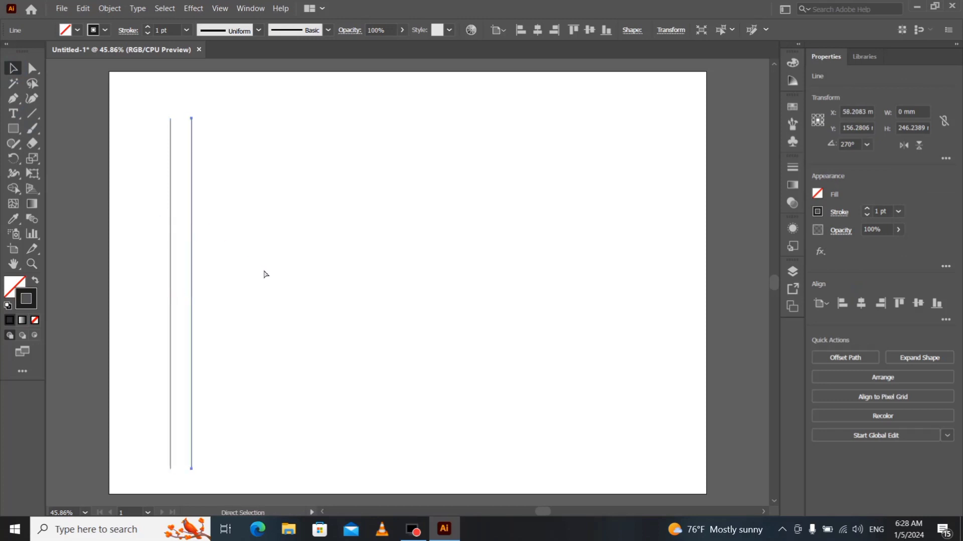
{"action": "key", "text": "ctrl+d"}
{"action": "key", "text": "ctrl+d"}
{"action": "key", "text": "ctrl+d"}
{"action": "key", "text": "ctrl+d"}
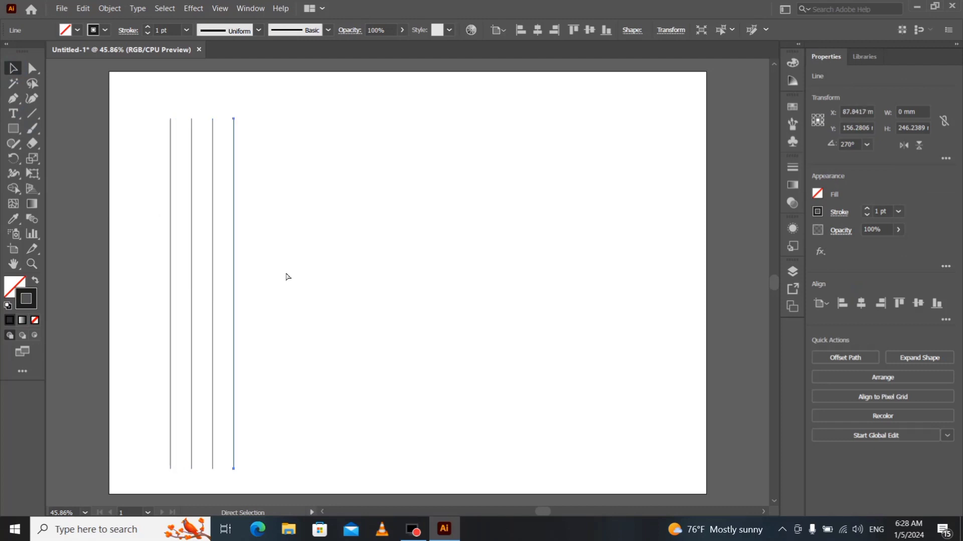
{"action": "key", "text": "ctrl+d"}
{"action": "key", "text": "ctrl+d"}
{"action": "key", "text": "ctrl+d"}
{"action": "key", "text": "ctrl+d"}
{"action": "key", "text": "ctrl+d"}
{"action": "key", "text": "ctrl+d"}
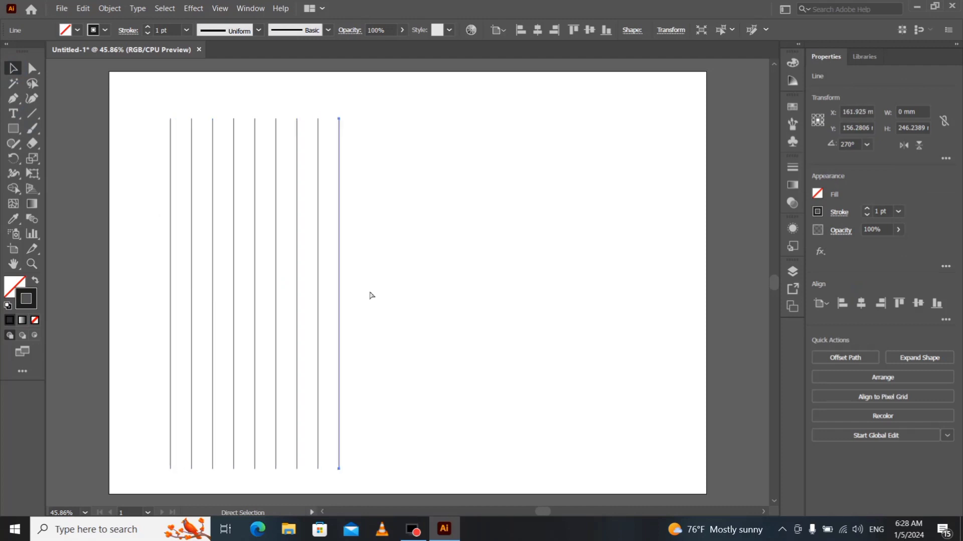
{"action": "key", "text": "ctrl+d"}
{"action": "key", "text": "ctrl+d"}
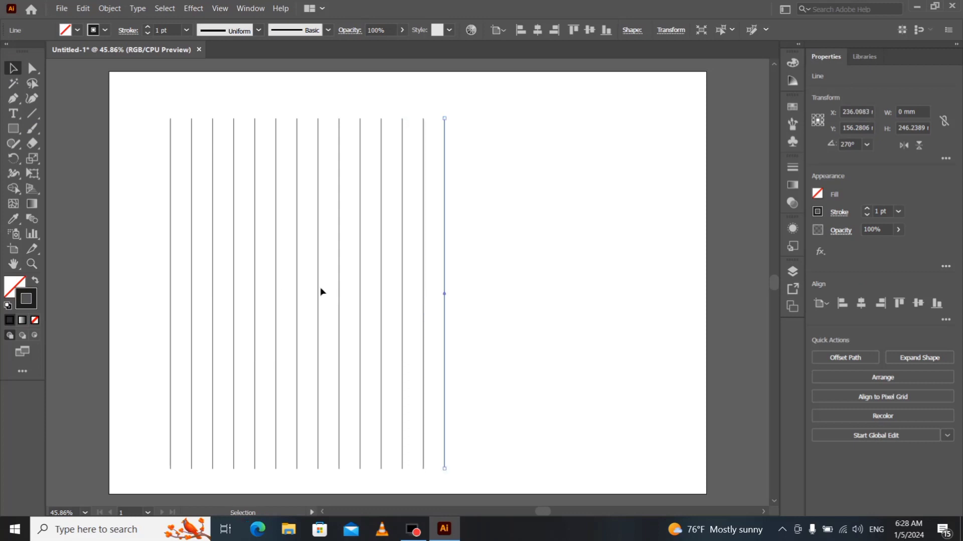
Select all the vertical lines and move them together to the middle of the artboard
{"action": "left_click", "coordinate": [171, 256]}
{"action": "left_click", "coordinate": [142, 211]}
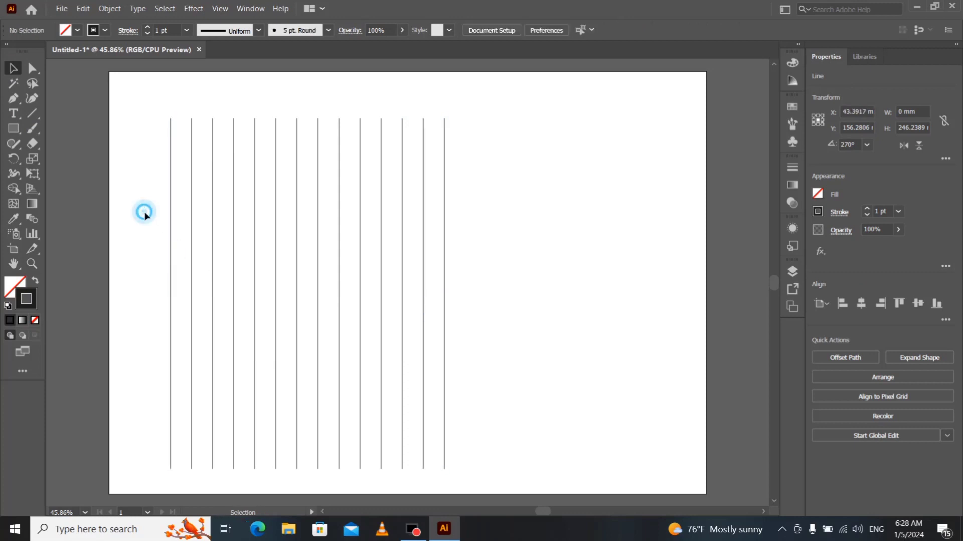
{"action": "left_click_drag", "start_coordinate": [135, 172], "coordinate": [520, 303]}
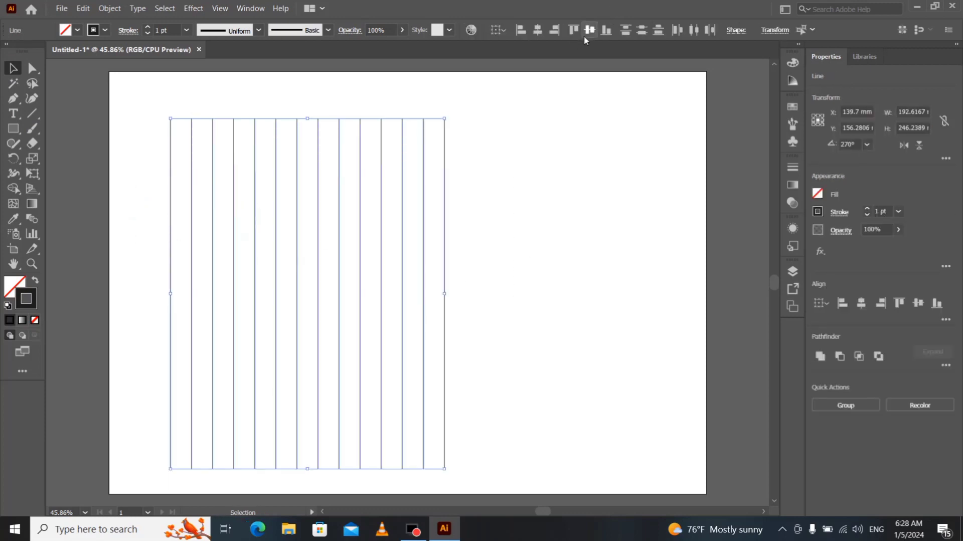
{"action": "left_click", "coordinate": [602, 38]}
{"action": "left_click_drag", "start_coordinate": [337, 219], "coordinate": [408, 210]}
Copy the vertical lines, paste them in front, and rotate the copy 90° to form a square grid
{"action": "left_click", "coordinate": [84, 9]}
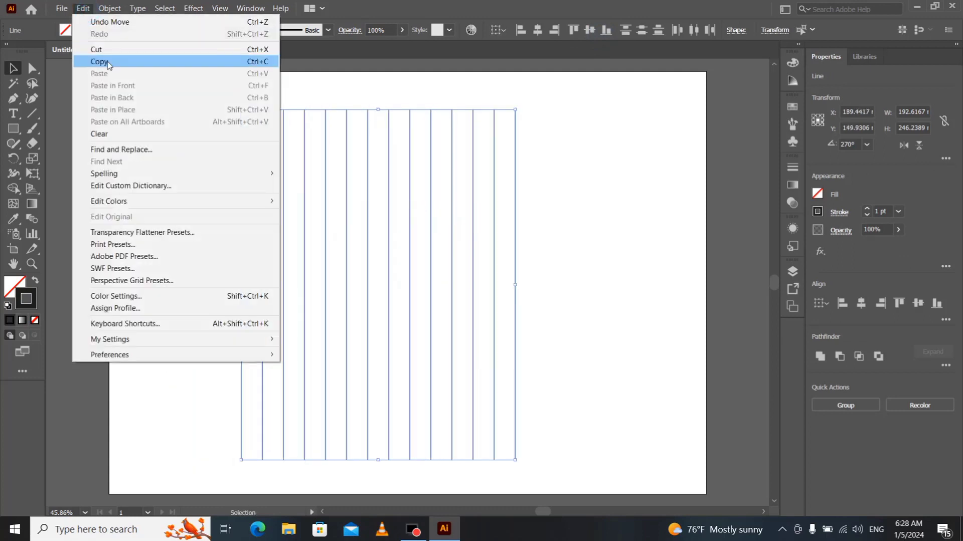
{"action": "left_click", "coordinate": [99, 61]}
{"action": "left_click", "coordinate": [80, 10]}
{"action": "left_click", "coordinate": [105, 76]}
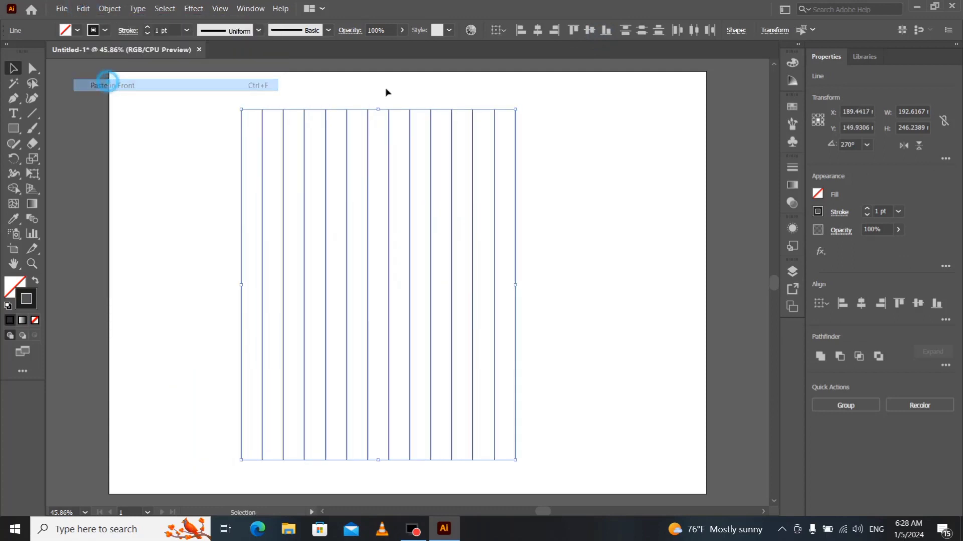
{"action": "left_click_drag", "start_coordinate": [521, 109], "coordinate": [647, 376]}
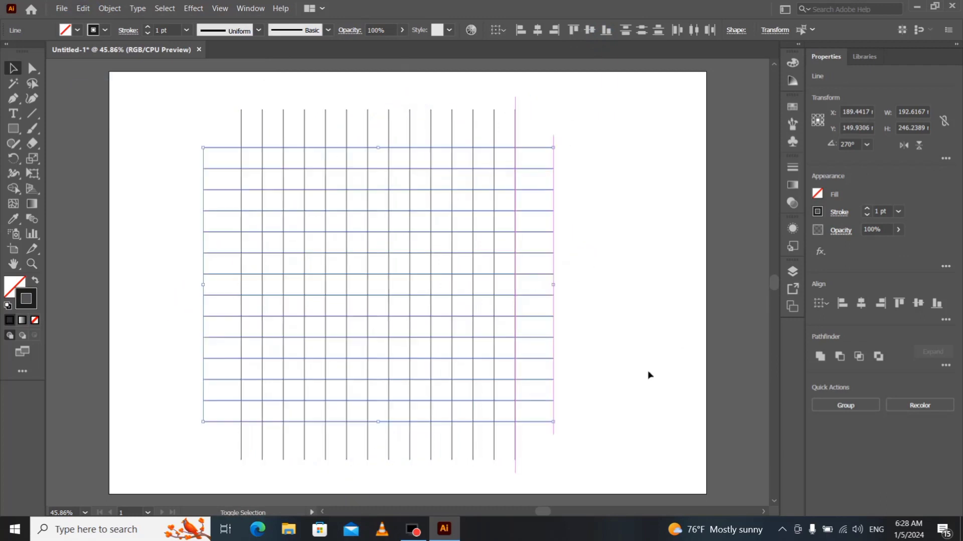
{"action": "left_click", "coordinate": [646, 299]}
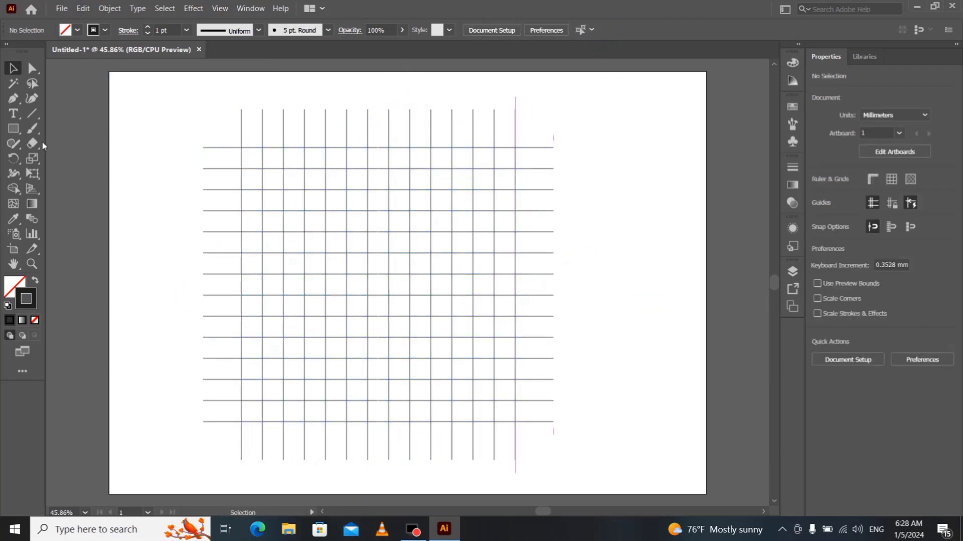
Draw a circle about 192.6 mm in diameter with the Ellipse tool, spanning the grid from its outermost upper-left intersection
{"action": "right_click", "coordinate": [16, 132]}
{"action": "left_click", "coordinate": [51, 159]}
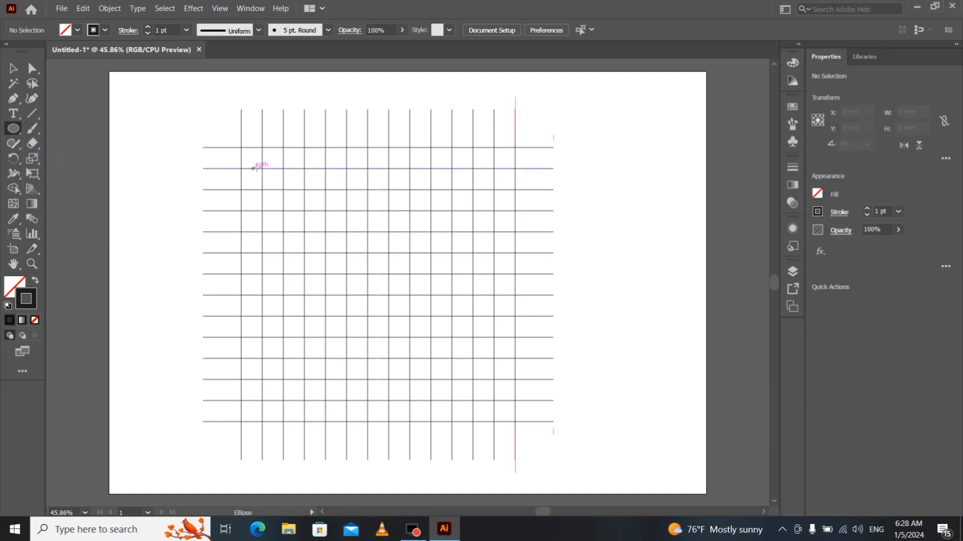
{"action": "left_click_drag", "start_coordinate": [241, 148], "coordinate": [516, 358]}
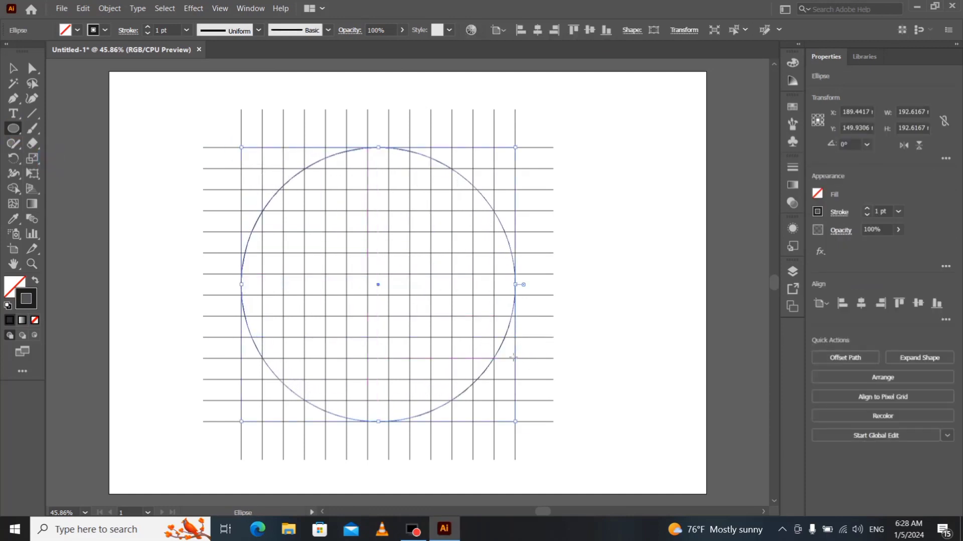
Paste a copy of the circle in front and scale it about its centre to about 163 mm, one grid cell inward
{"action": "left_click", "coordinate": [83, 9]}
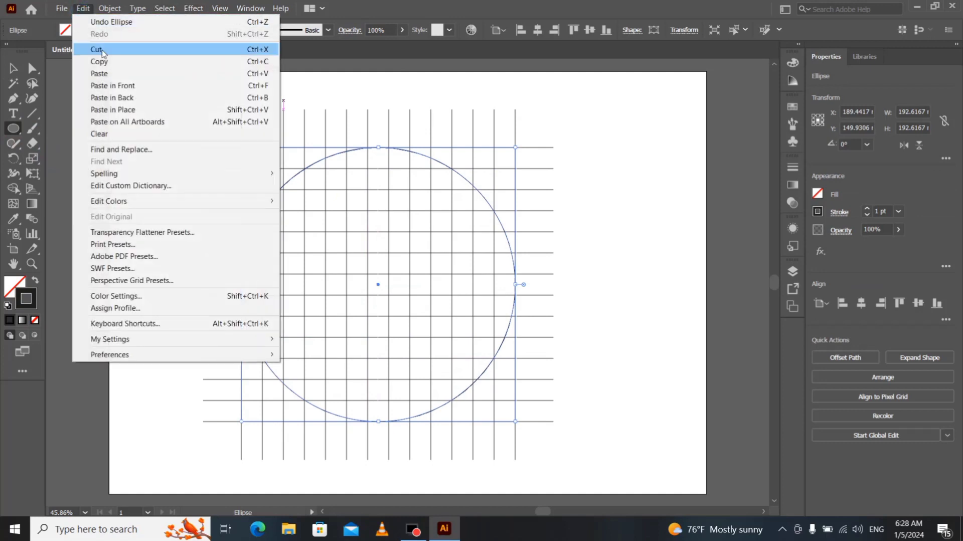
{"action": "left_click", "coordinate": [99, 61]}
{"action": "left_click", "coordinate": [83, 9]}
{"action": "left_click", "coordinate": [116, 86]}
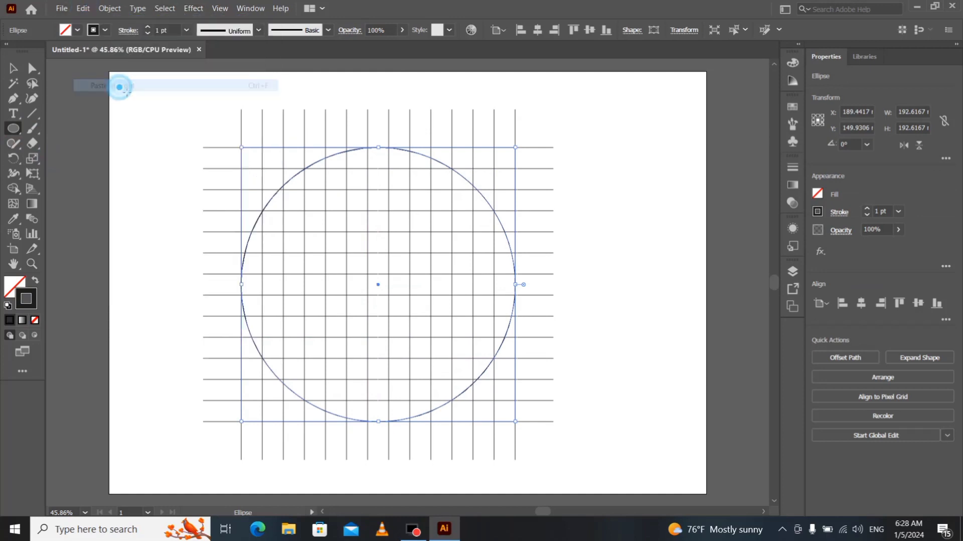
{"action": "left_click_drag", "start_coordinate": [243, 147], "coordinate": [266, 179]}
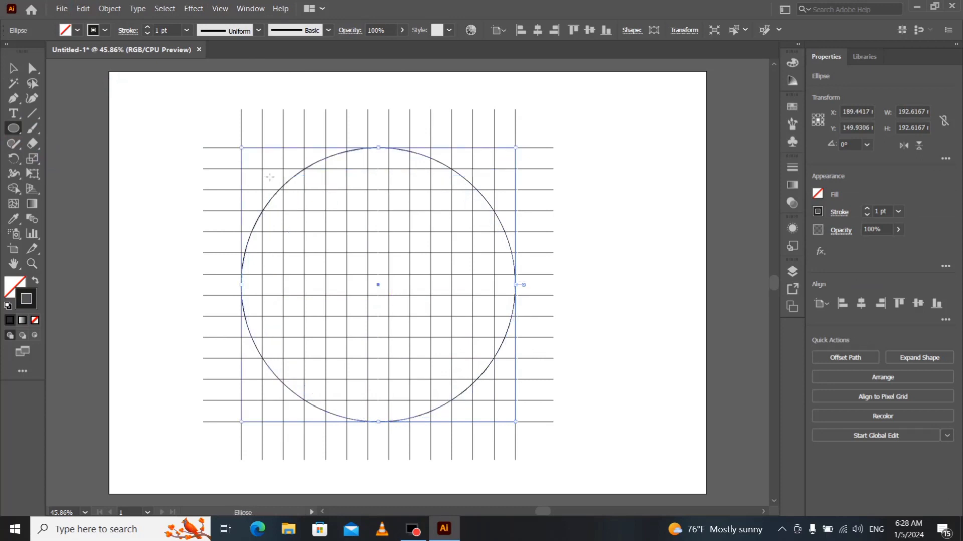
{"action": "left_click_drag", "start_coordinate": [241, 146], "coordinate": [266, 169]}
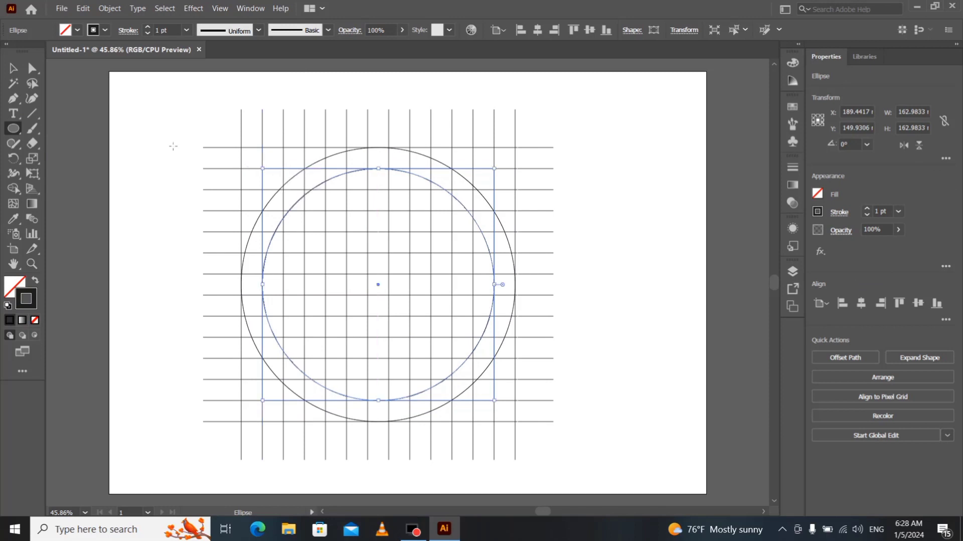
Paste a copy of the second circle in front and scale it concentrically to about 133 mm, one more cell inward
{"action": "left_click", "coordinate": [87, 12]}
{"action": "left_click", "coordinate": [100, 62]}
{"action": "left_click", "coordinate": [83, 8]}
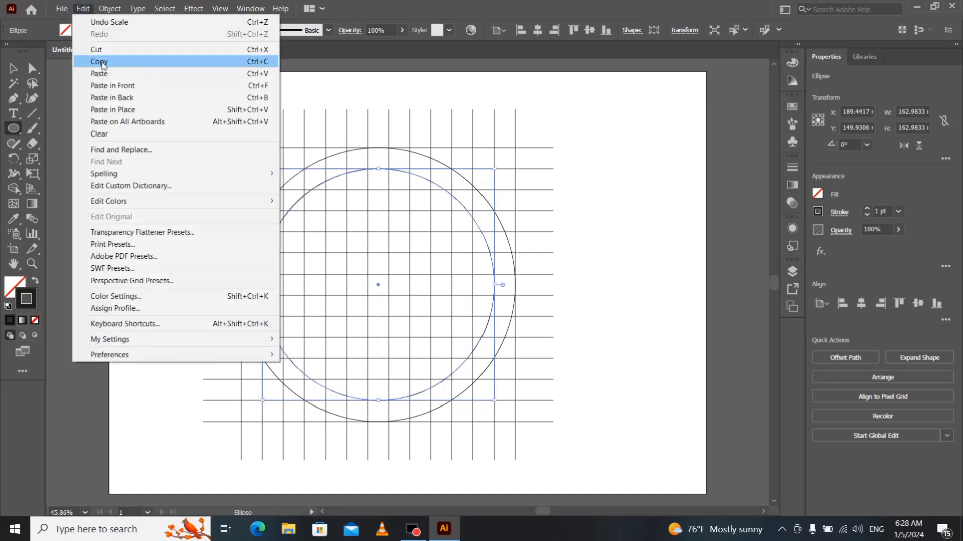
{"action": "left_click", "coordinate": [107, 85]}
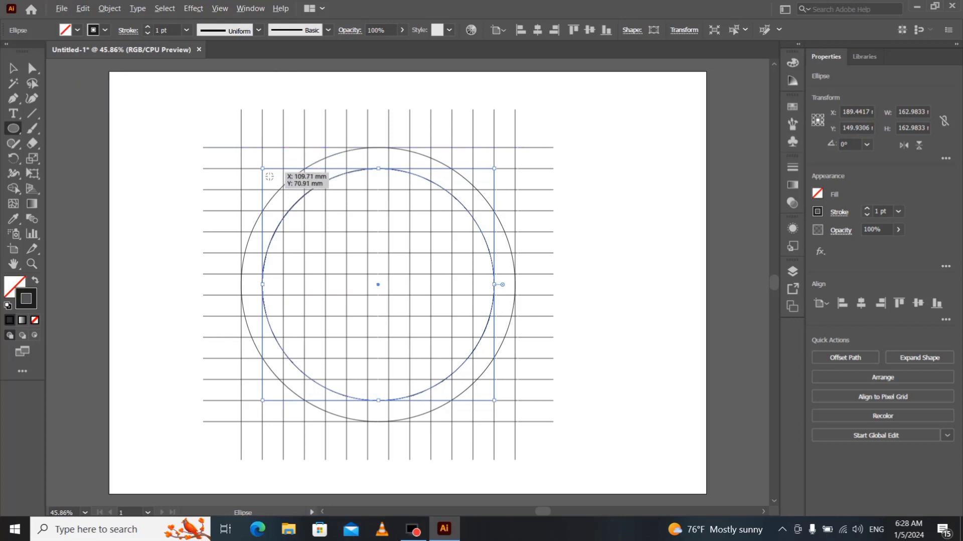
{"action": "left_click_drag", "start_coordinate": [263, 168], "coordinate": [283, 188]}
Copy and paste the third circle, then scale the copy concentrically to about 103.7 mm in diameter
{"action": "left_click", "coordinate": [83, 8]}
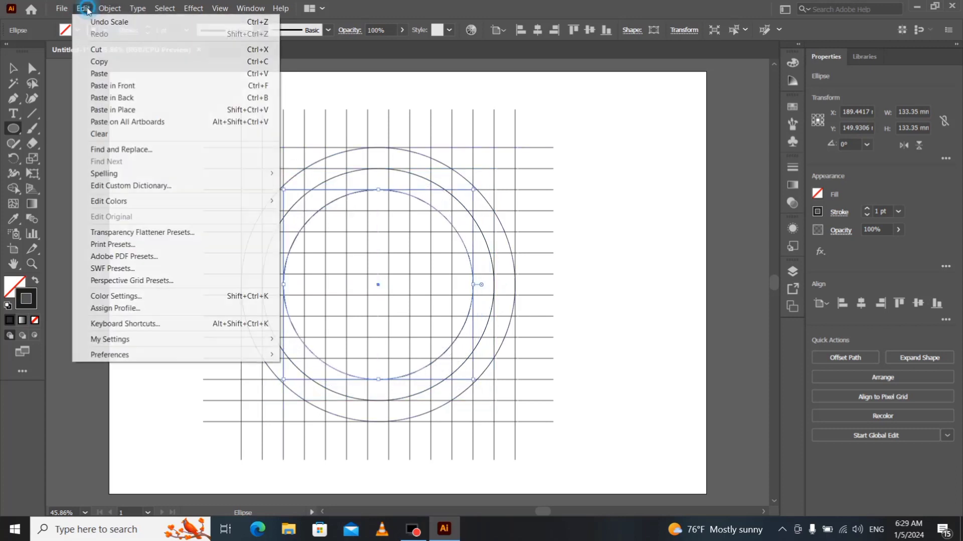
{"action": "left_click", "coordinate": [98, 61]}
{"action": "left_click", "coordinate": [82, 9]}
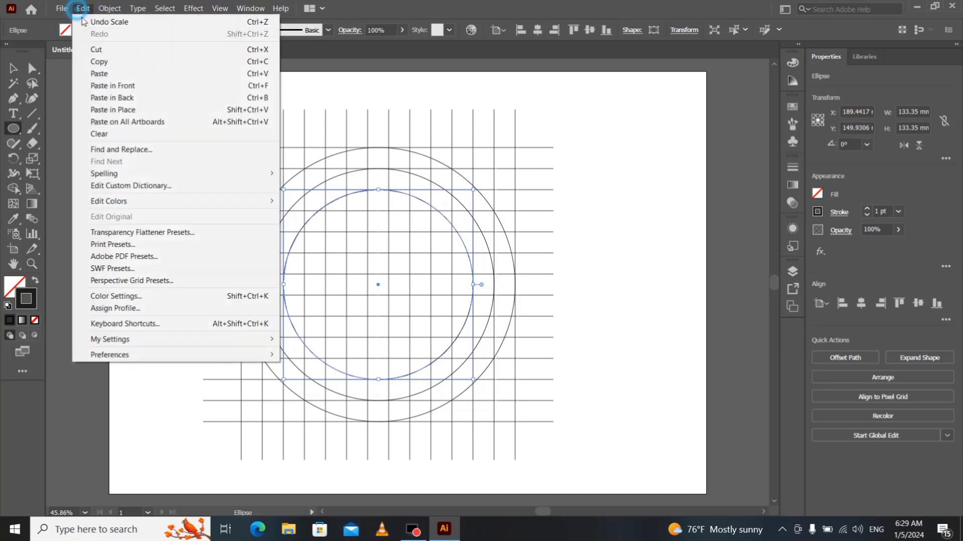
{"action": "left_click", "coordinate": [99, 73]}
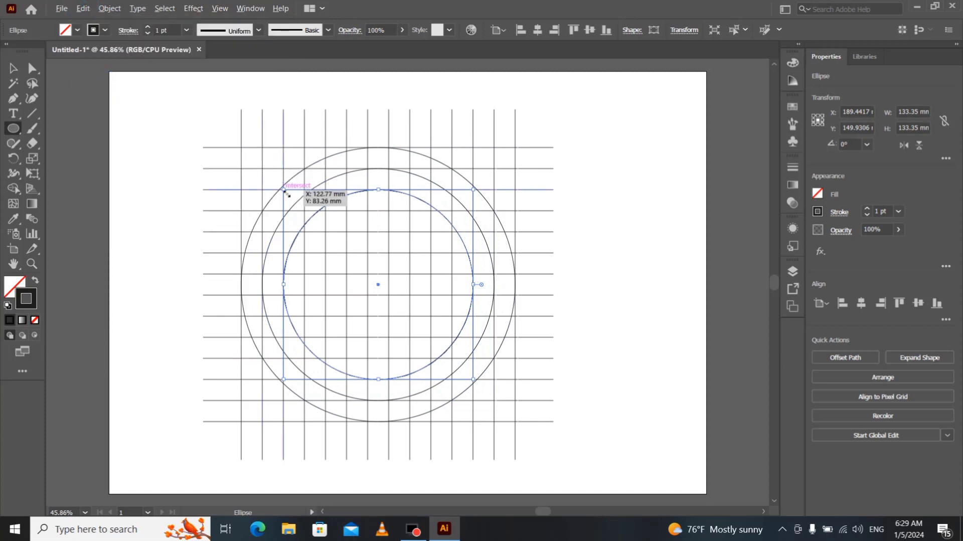
{"action": "left_click_drag", "start_coordinate": [283, 190], "coordinate": [305, 210]}
Select the whole grid and circles, swap fill and stroke, and merge the second-lowest cell row into a black bar with Shape Builder
{"action": "left_click", "coordinate": [13, 68]}
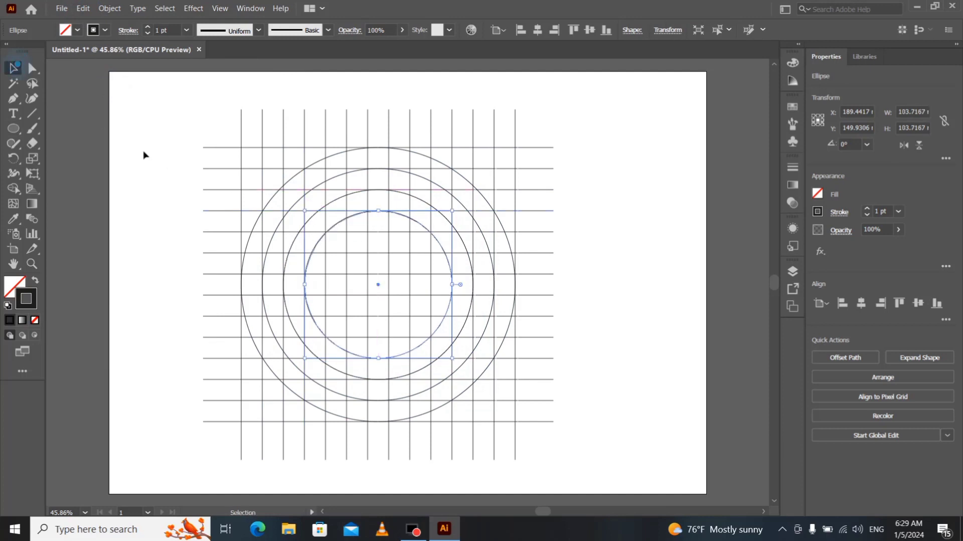
{"action": "left_click", "coordinate": [142, 151]}
{"action": "left_click_drag", "start_coordinate": [182, 101], "coordinate": [594, 447]}
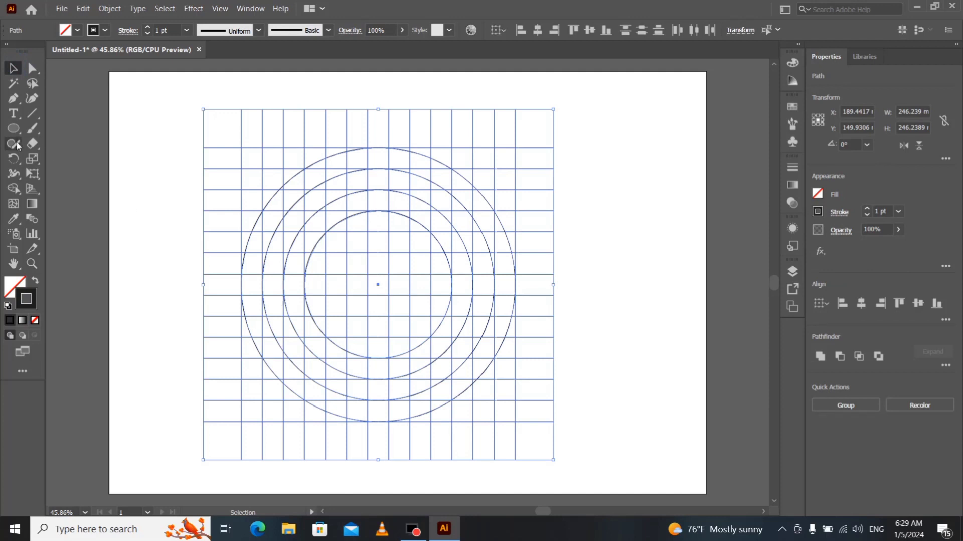
{"action": "left_click", "coordinate": [17, 160]}
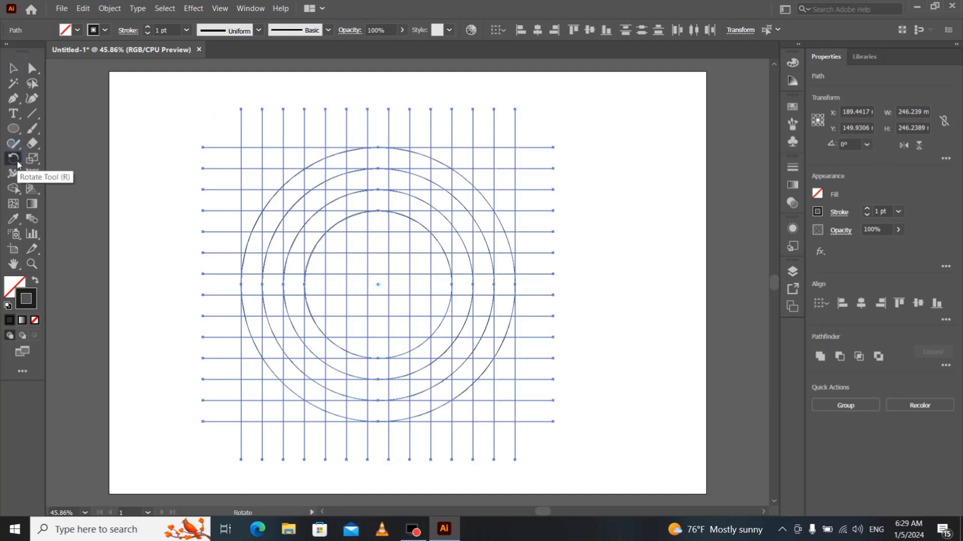
{"action": "left_click", "coordinate": [14, 188]}
{"action": "left_click", "coordinate": [36, 281]}
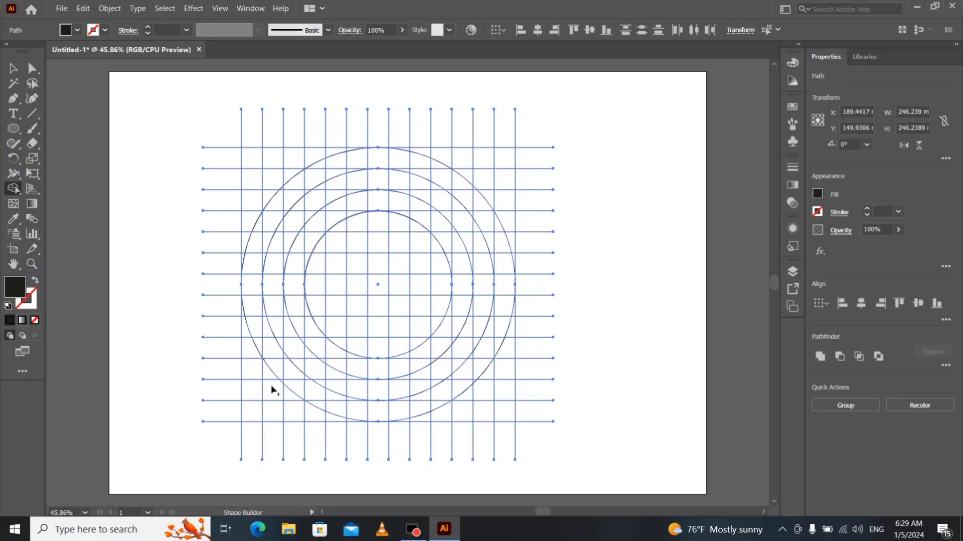
{"action": "mouse_move", "coordinate": [273, 388]}
{"action": "left_mouse_down"}
{"action": "mouse_move", "coordinate": [482, 393]}
{"action": "mouse_move", "coordinate": [418, 384]}
{"action": "mouse_move", "coordinate": [402, 398]}
{"action": "left_mouse_up"}
{"action": "mouse_move", "coordinate": [342, 397]}
{"action": "left_mouse_down"}
{"action": "mouse_move", "coordinate": [350, 399]}
{"action": "mouse_move", "coordinate": [327, 389]}
{"action": "mouse_move", "coordinate": [258, 389]}
{"action": "mouse_move", "coordinate": [272, 399]}
{"action": "left_mouse_up"}
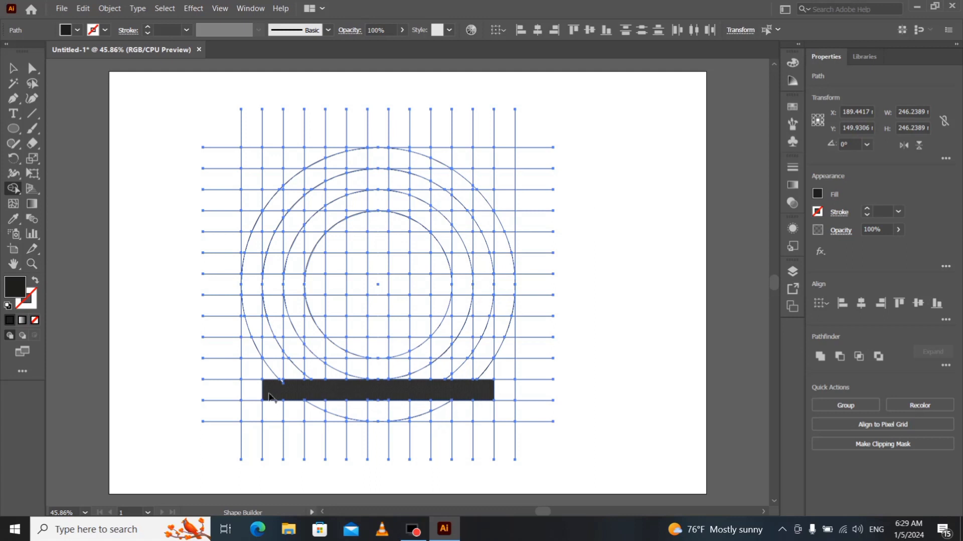
{"action": "left_click_drag", "start_coordinate": [251, 392], "coordinate": [281, 394]}
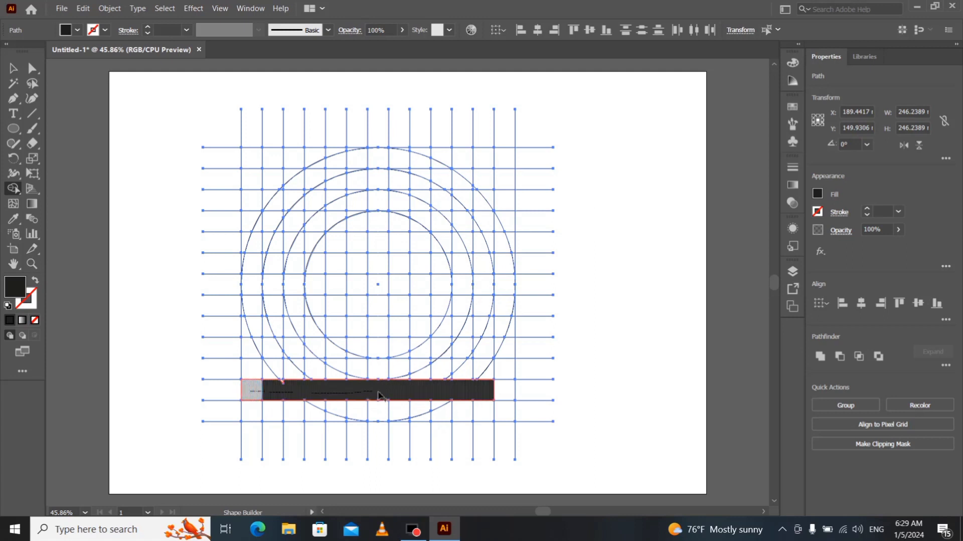
{"action": "left_click_drag", "start_coordinate": [379, 396], "coordinate": [382, 396]}
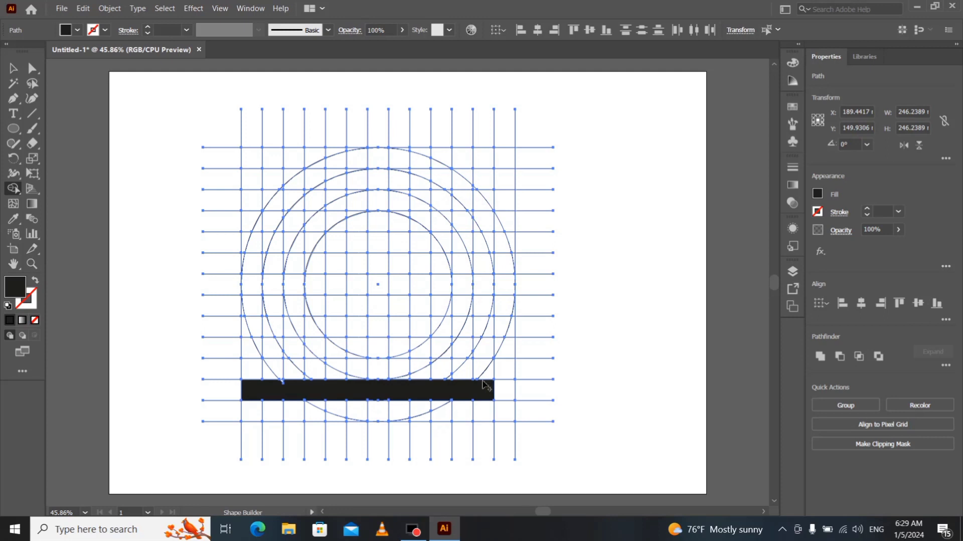
{"action": "key", "text": "ctrl+z"}
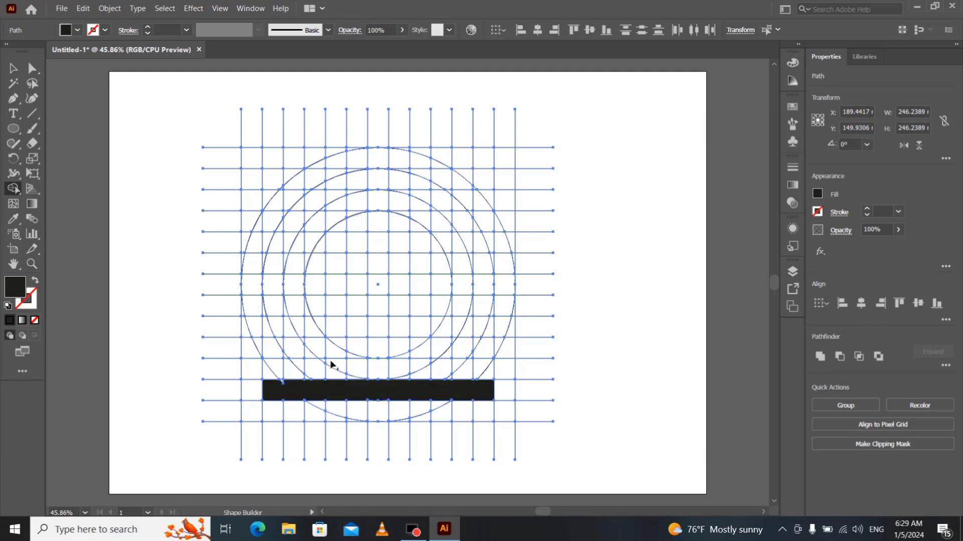
Merge the cells up the left side, over the circular top and down the right side with the bar into an arched frame
{"action": "mouse_move", "coordinate": [288, 384]}
{"action": "left_mouse_down"}
{"action": "mouse_move", "coordinate": [273, 390]}
{"action": "mouse_move", "coordinate": [274, 227]}
{"action": "left_mouse_up"}
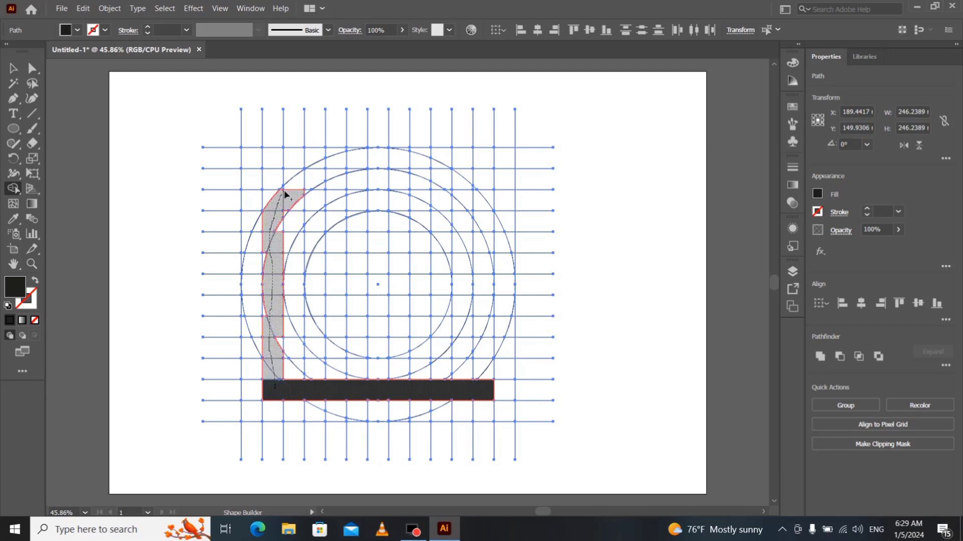
{"action": "mouse_move", "coordinate": [284, 193]}
{"action": "left_mouse_down"}
{"action": "mouse_move", "coordinate": [319, 170]}
{"action": "mouse_move", "coordinate": [369, 160]}
{"action": "mouse_move", "coordinate": [419, 165]}
{"action": "mouse_move", "coordinate": [450, 183]}
{"action": "mouse_move", "coordinate": [478, 204]}
{"action": "mouse_move", "coordinate": [494, 237]}
{"action": "mouse_move", "coordinate": [480, 225]}
{"action": "mouse_move", "coordinate": [482, 385]}
{"action": "mouse_move", "coordinate": [490, 322]}
{"action": "left_mouse_up"}
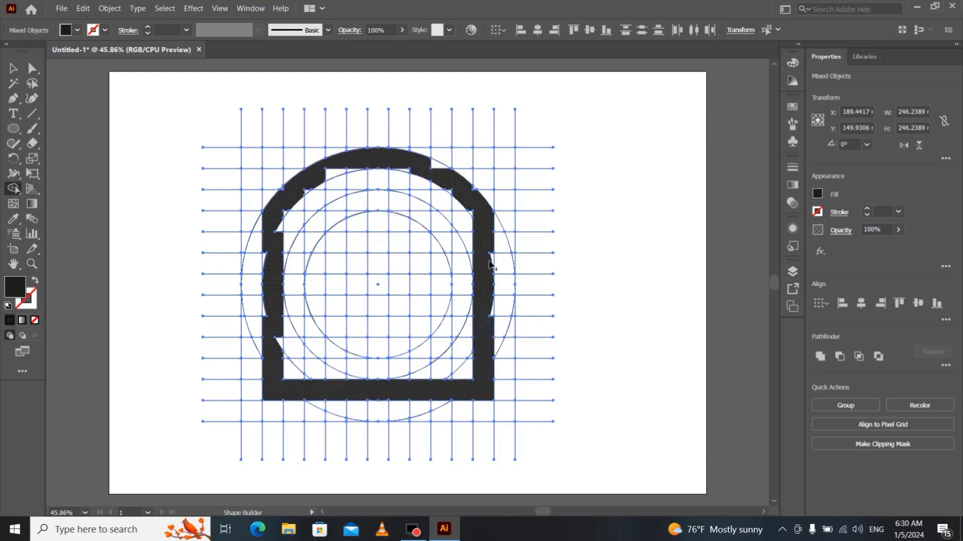
{"action": "left_click_drag", "start_coordinate": [489, 244], "coordinate": [491, 259]}
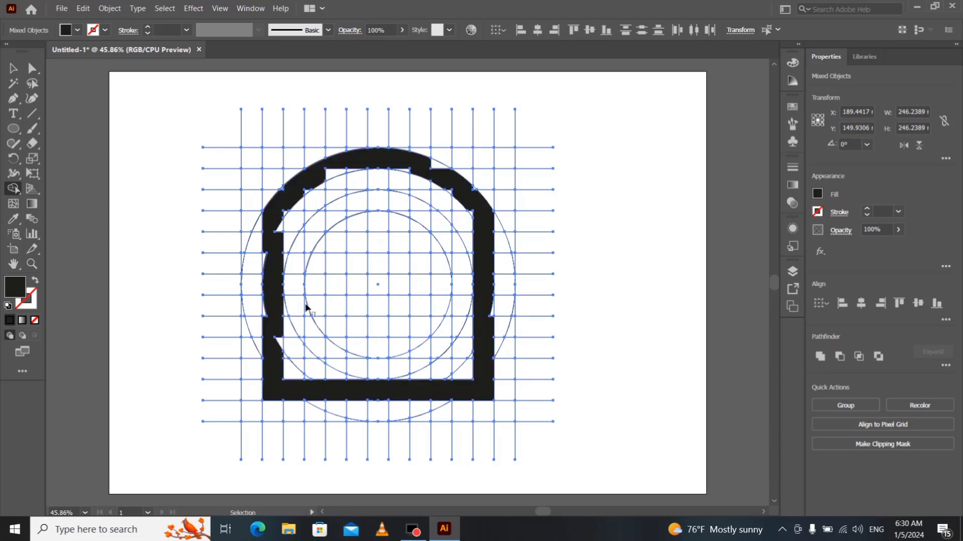
Merge the leftover slivers along the outer and inner edges of the frame's left side into the black frame with Shape Builder
{"action": "key", "text": "ctrl+plus"}
{"action": "key", "text": "ctrl+plus"}
{"action": "key", "text": "ctrl+plus"}
{"action": "key", "text": "ctrl+plus"}
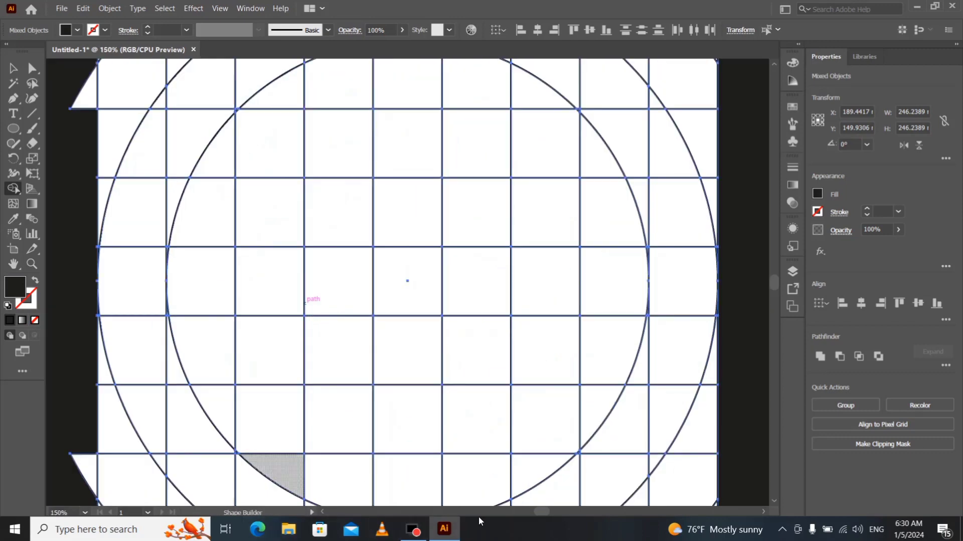
{"action": "left_click_drag", "start_coordinate": [538, 512], "coordinate": [534, 512]}
{"action": "scroll", "coordinate": [296, 404], "scroll_direction": "down", "scroll_amount": 2}
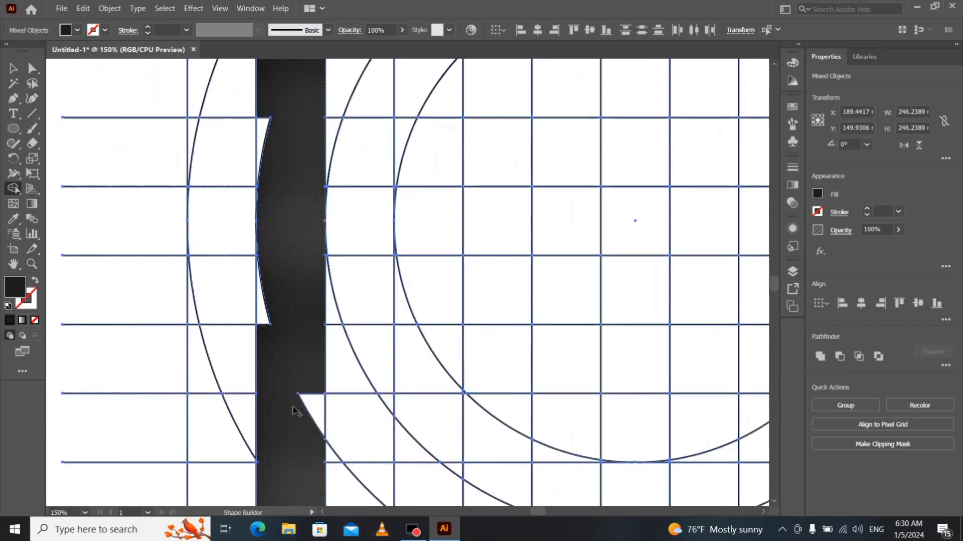
{"action": "mouse_move", "coordinate": [310, 311]}
{"action": "left_mouse_down"}
{"action": "mouse_move", "coordinate": [303, 378]}
{"action": "mouse_move", "coordinate": [267, 355]}
{"action": "mouse_move", "coordinate": [270, 332]}
{"action": "left_mouse_up"}
{"action": "scroll", "coordinate": [273, 381], "scroll_direction": "up", "scroll_amount": 3}
{"action": "scroll", "coordinate": [273, 321], "scroll_direction": "up", "scroll_amount": 2}
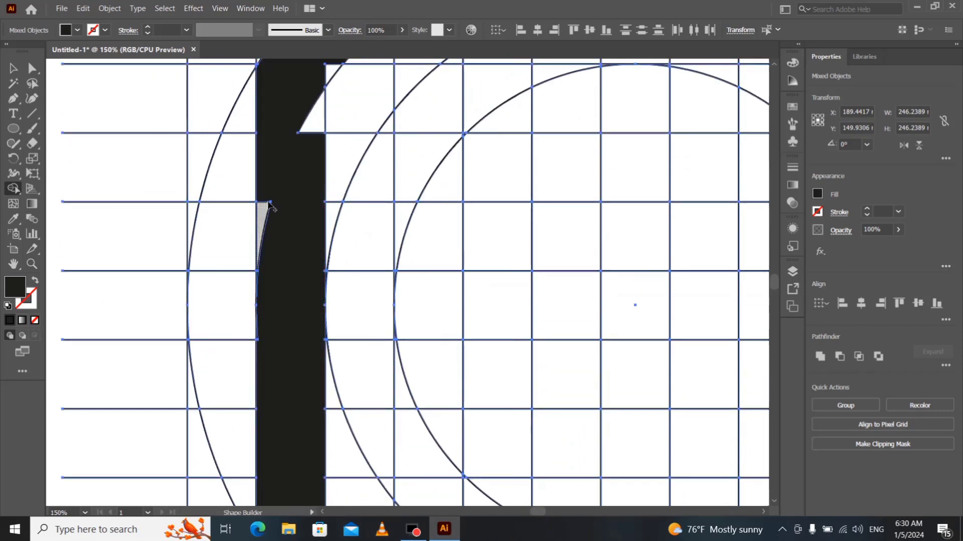
{"action": "left_click_drag", "start_coordinate": [264, 193], "coordinate": [262, 276]}
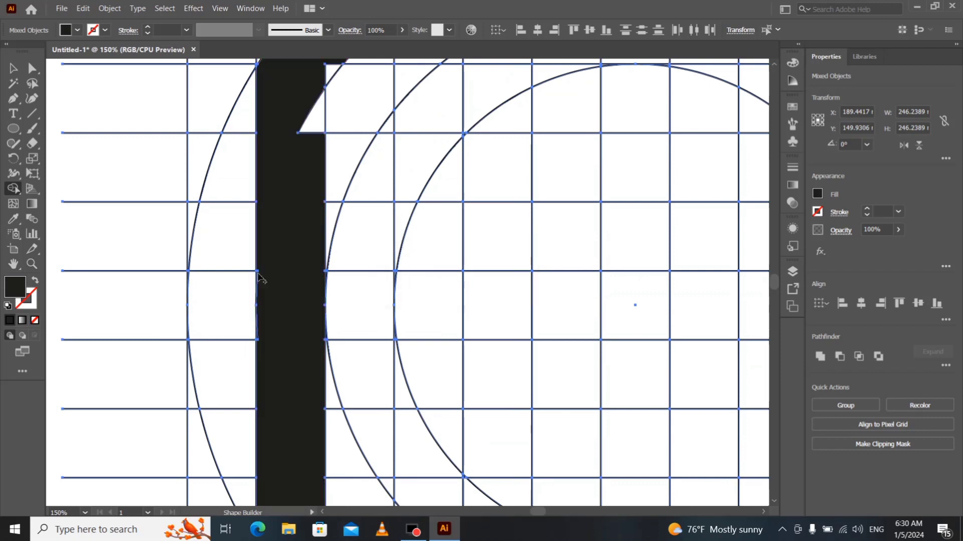
{"action": "left_click", "coordinate": [263, 331]}
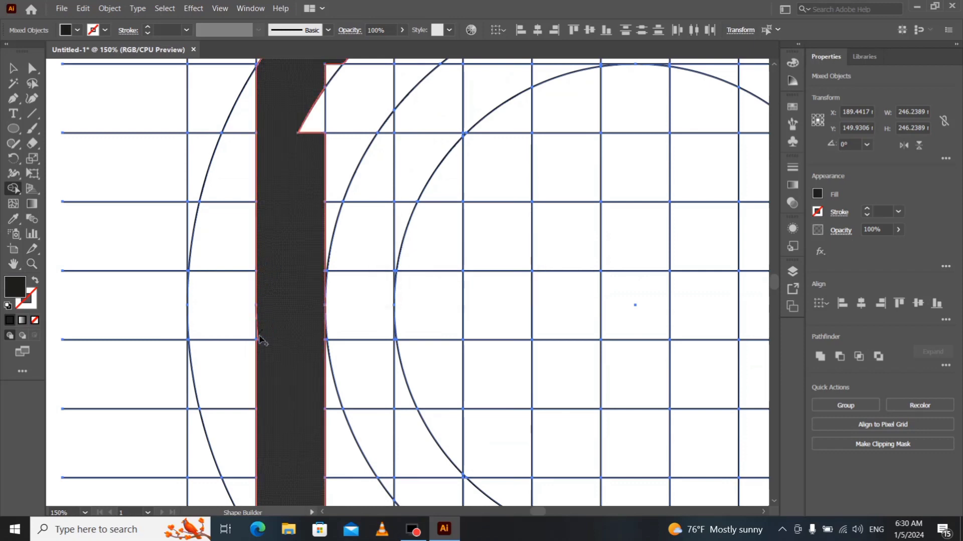
Merge the leftover corner pieces along the arch's upper-left curve into the frame so both edges follow the circles
{"action": "scroll", "coordinate": [275, 351], "scroll_direction": "up", "scroll_amount": 5}
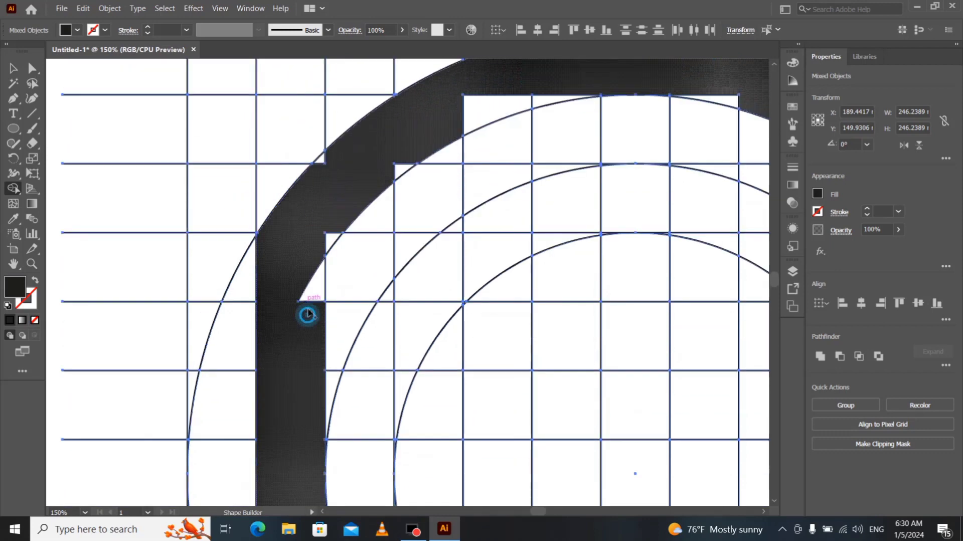
{"action": "mouse_move", "coordinate": [307, 315]}
{"action": "left_mouse_down"}
{"action": "mouse_move", "coordinate": [314, 256]}
{"action": "mouse_move", "coordinate": [331, 236]}
{"action": "left_mouse_up"}
{"action": "scroll", "coordinate": [335, 232], "scroll_direction": "up", "scroll_amount": 2}
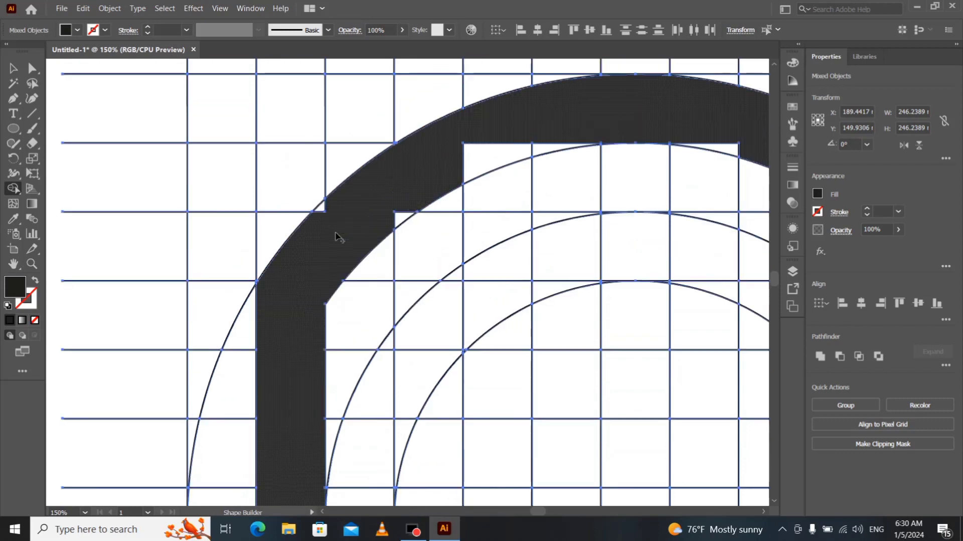
{"action": "left_click_drag", "start_coordinate": [341, 201], "coordinate": [322, 208]}
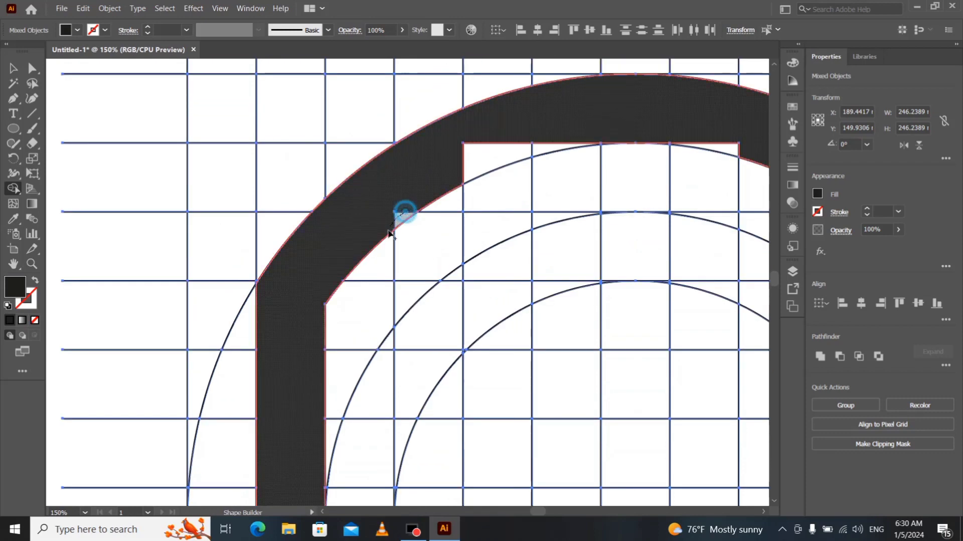
{"action": "mouse_move", "coordinate": [531, 143]}
{"action": "left_mouse_down"}
{"action": "mouse_move", "coordinate": [442, 173]}
{"action": "mouse_move", "coordinate": [563, 135]}
{"action": "left_mouse_up"}
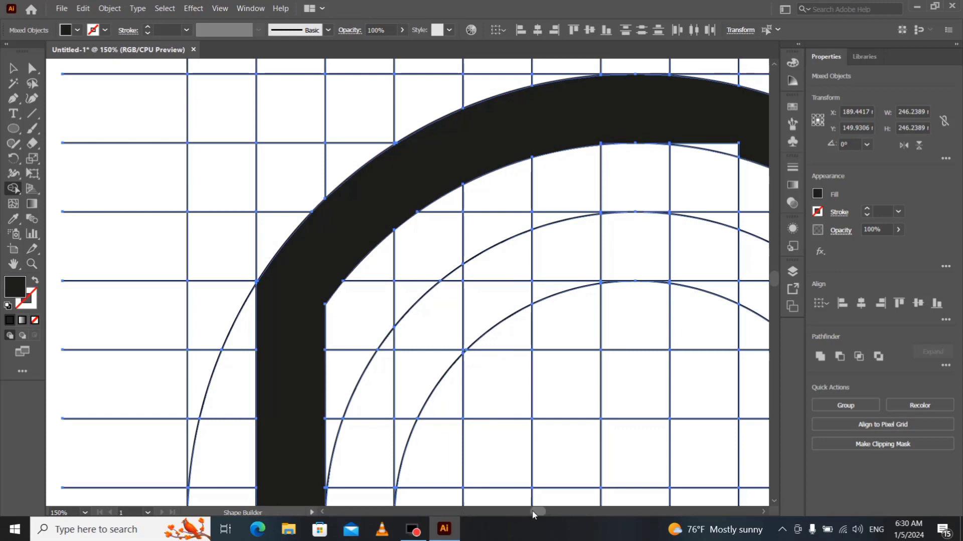
Merge the leftover corner pieces along the arch's upper-right curve into the frame so both edges follow the circles
{"action": "left_click_drag", "start_coordinate": [533, 511], "coordinate": [539, 511]}
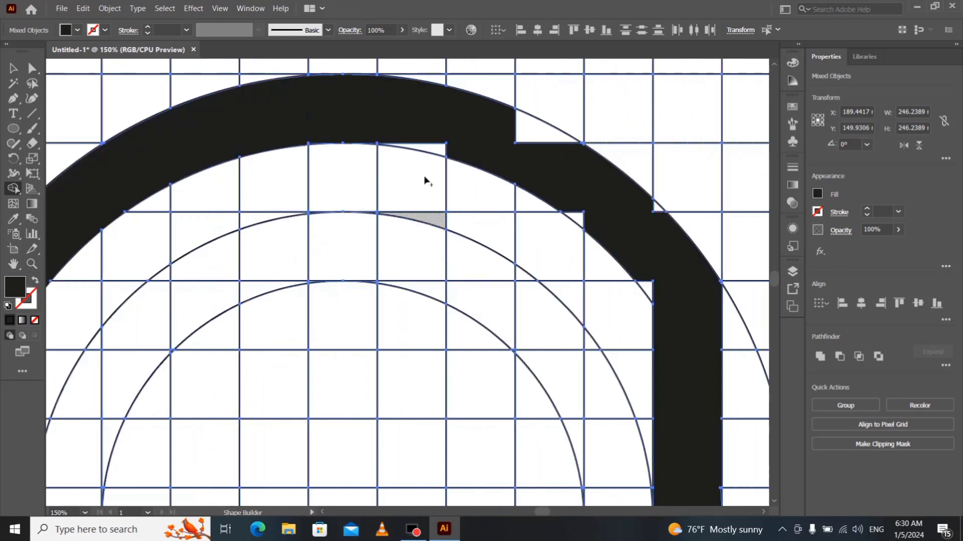
{"action": "mouse_move", "coordinate": [419, 150]}
{"action": "left_mouse_down"}
{"action": "mouse_move", "coordinate": [442, 149]}
{"action": "mouse_move", "coordinate": [490, 141]}
{"action": "mouse_move", "coordinate": [561, 156]}
{"action": "mouse_move", "coordinate": [574, 205]}
{"action": "left_mouse_up"}
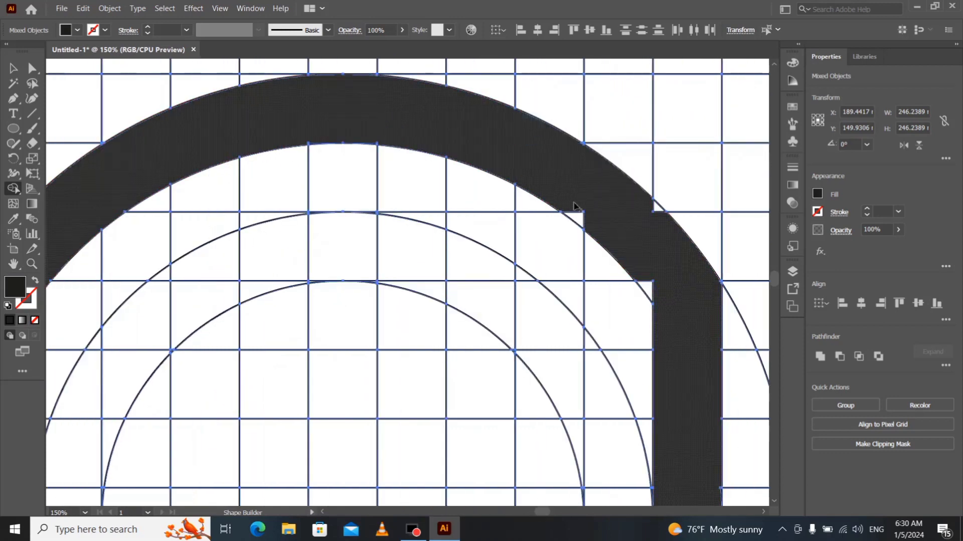
{"action": "mouse_move", "coordinate": [634, 201]}
{"action": "left_mouse_down"}
{"action": "mouse_move", "coordinate": [658, 215]}
{"action": "mouse_move", "coordinate": [643, 245]}
{"action": "mouse_move", "coordinate": [645, 279]}
{"action": "left_mouse_up"}
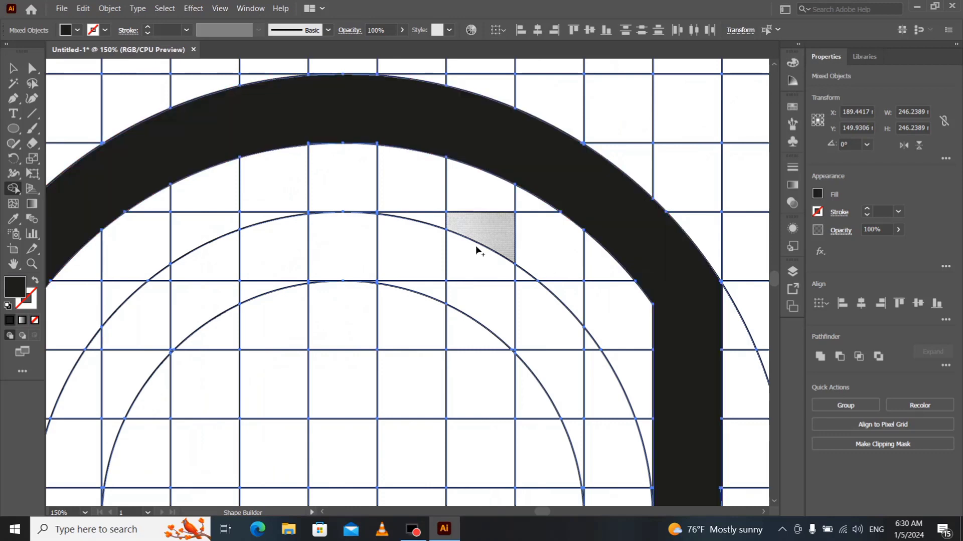
Merge the two tiny slivers at the top centre of the arch's inner edge into the frame
{"action": "key", "text": "ctrl+plus"}
{"action": "key", "text": "ctrl+plus"}
{"action": "scroll", "coordinate": [146, 151], "scroll_direction": "up", "scroll_amount": 6}
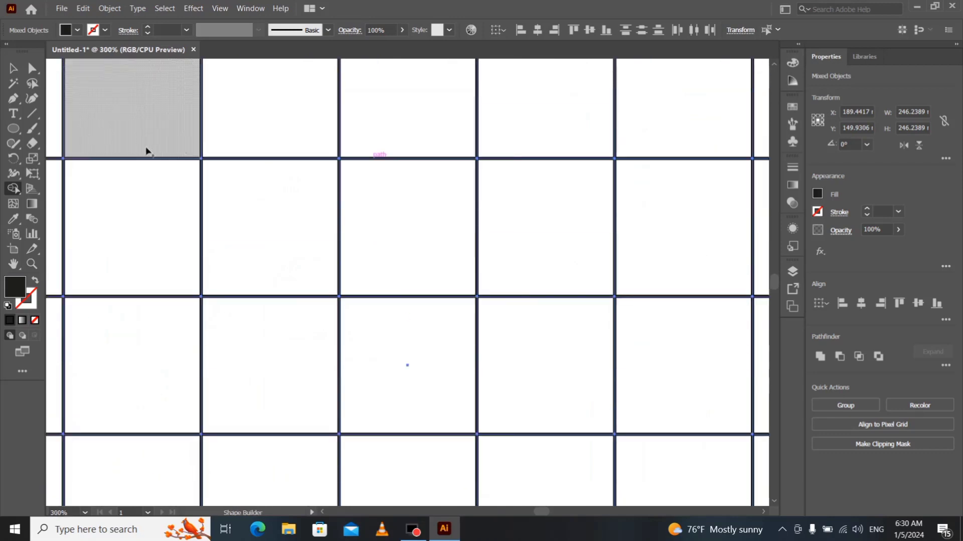
{"action": "scroll", "coordinate": [146, 150], "scroll_direction": "up", "scroll_amount": 10}
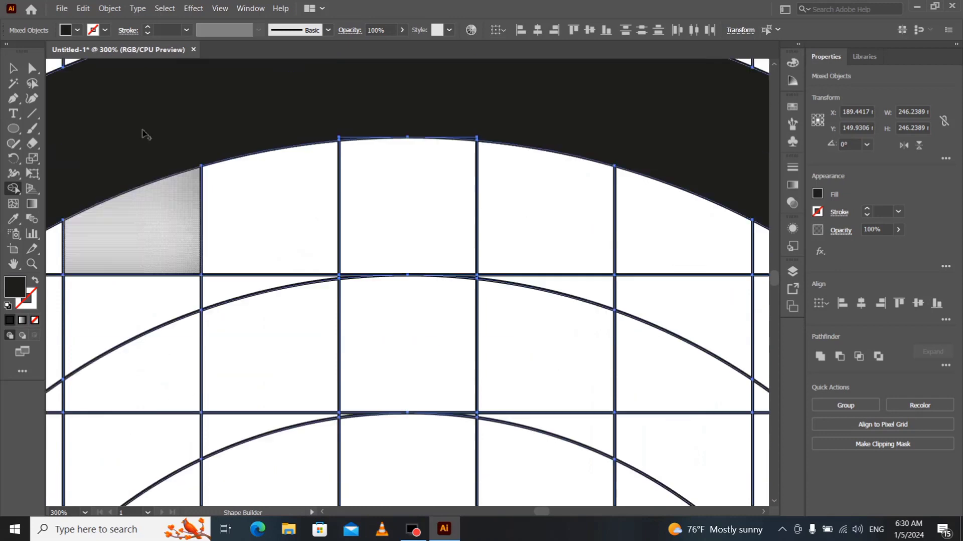
{"action": "scroll", "coordinate": [229, 196], "scroll_direction": "up", "scroll_amount": 3}
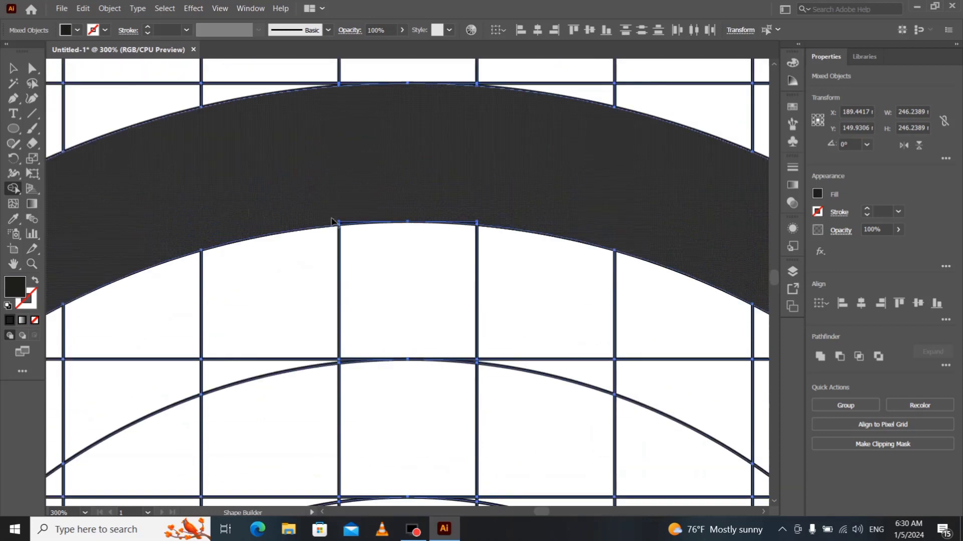
{"action": "left_click_drag", "start_coordinate": [334, 221], "coordinate": [344, 223]}
{"action": "left_click_drag", "start_coordinate": [456, 216], "coordinate": [475, 223]}
Merge the leftover sliver on the outer edge of the frame's right side into the frame to straighten it
{"action": "key", "text": "ctrl+minus"}
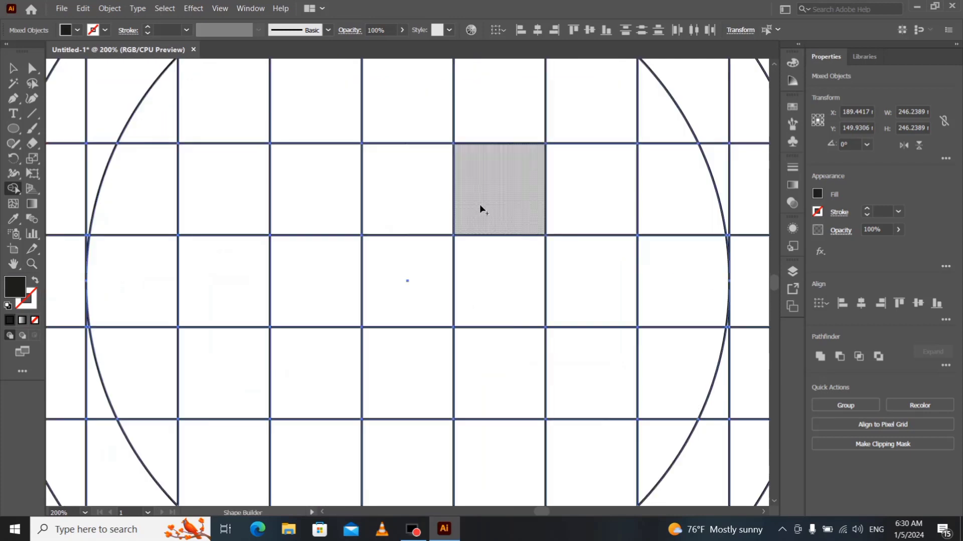
{"action": "key", "text": "ctrl+plus"}
{"action": "key", "text": "ctrl+plus"}
{"action": "key", "text": "ctrl+minus"}
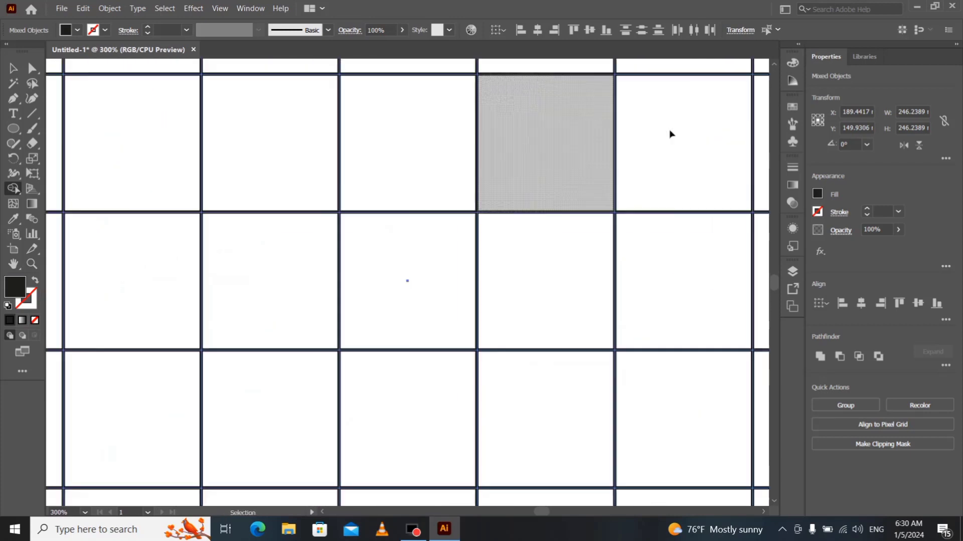
{"action": "key", "text": "ctrl+minus"}
{"action": "key", "text": "ctrl+minus"}
{"action": "key", "text": "ctrl+minus"}
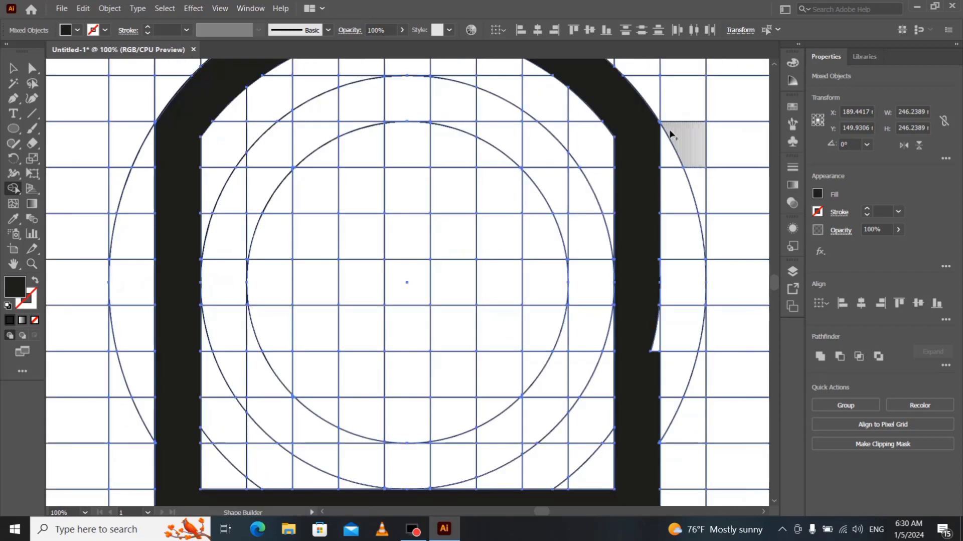
{"action": "left_click_drag", "start_coordinate": [662, 351], "coordinate": [654, 354]}
{"action": "key", "text": "ctrl+z"}
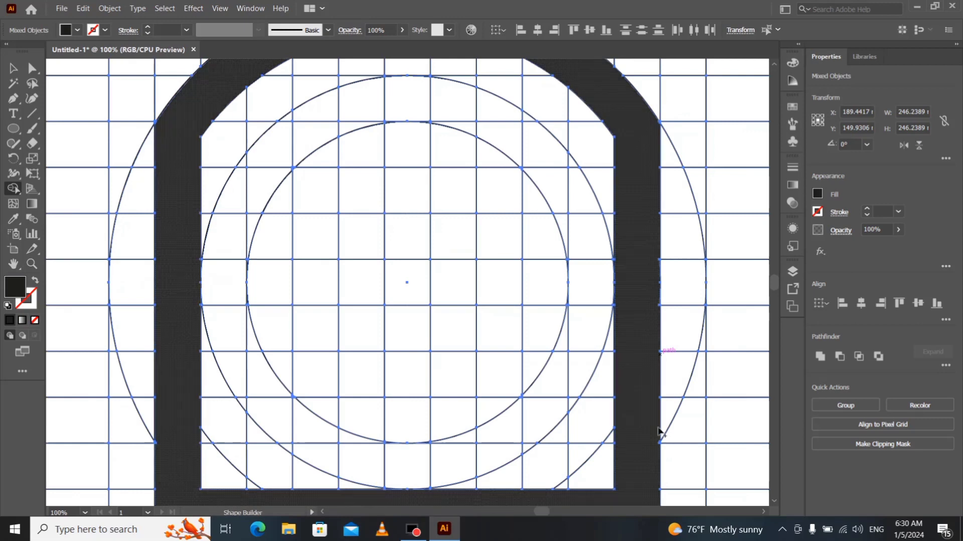
{"action": "scroll", "coordinate": [659, 431], "scroll_direction": "down", "scroll_amount": 3}
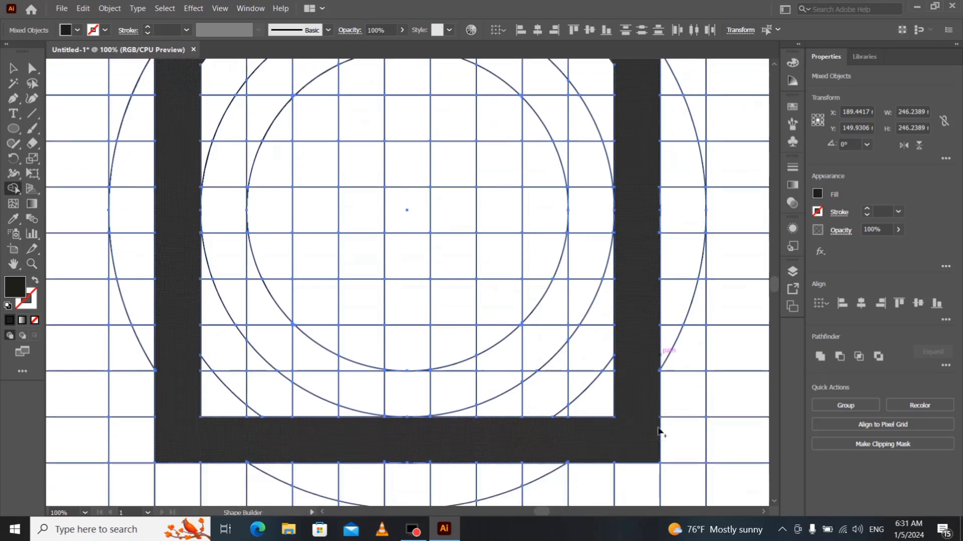
{"action": "scroll", "coordinate": [379, 173], "scroll_direction": "up", "scroll_amount": 3}
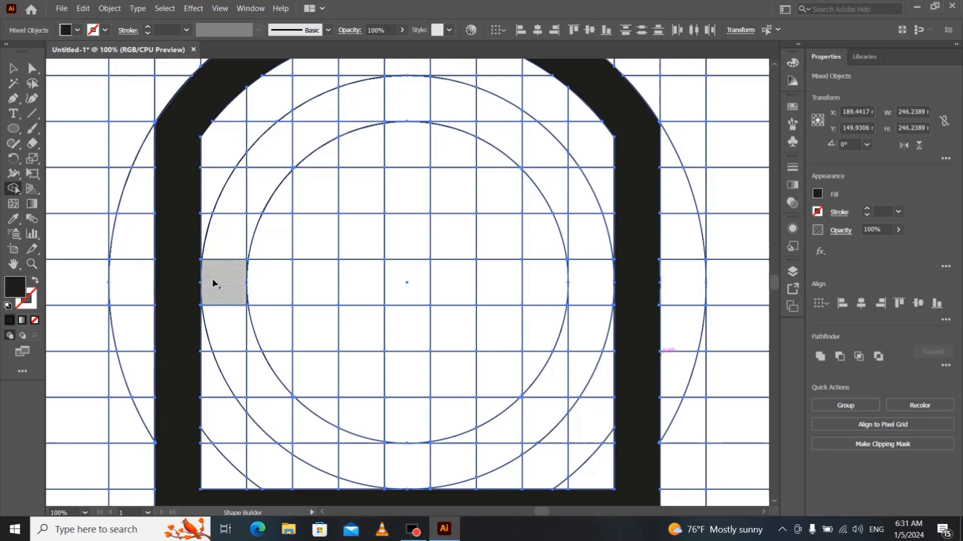
Merge the regions between the two innermost circles, left of the central cell column, into a black C-shaped half ring
{"action": "key", "text": "ctrl+minus"}
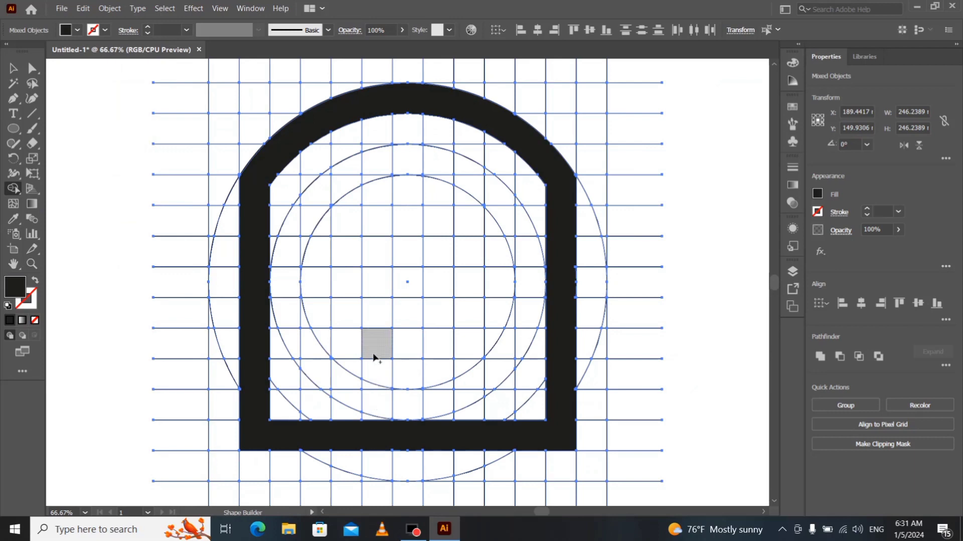
{"action": "left_click", "coordinate": [380, 401]}
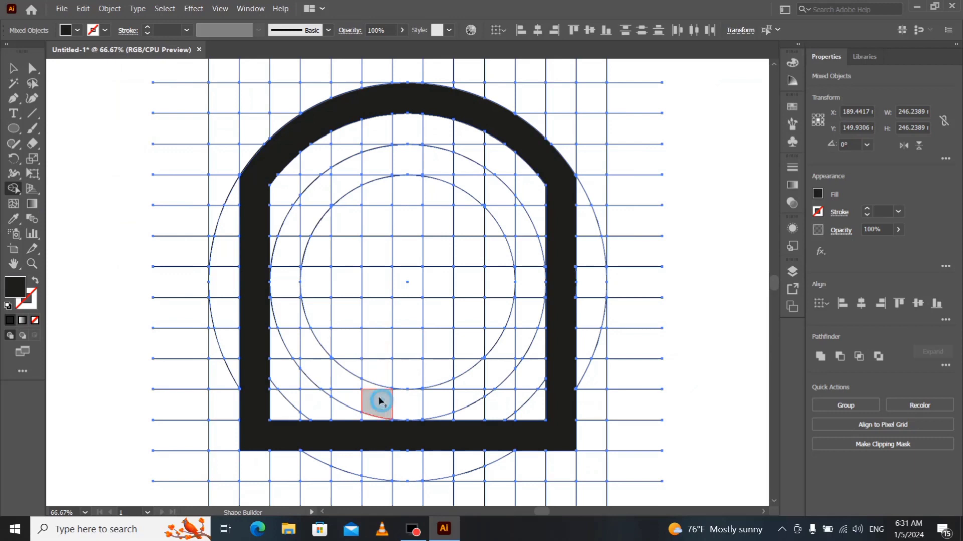
{"action": "mouse_move", "coordinate": [369, 388]}
{"action": "left_mouse_down"}
{"action": "mouse_move", "coordinate": [338, 386]}
{"action": "mouse_move", "coordinate": [298, 325]}
{"action": "left_mouse_up"}
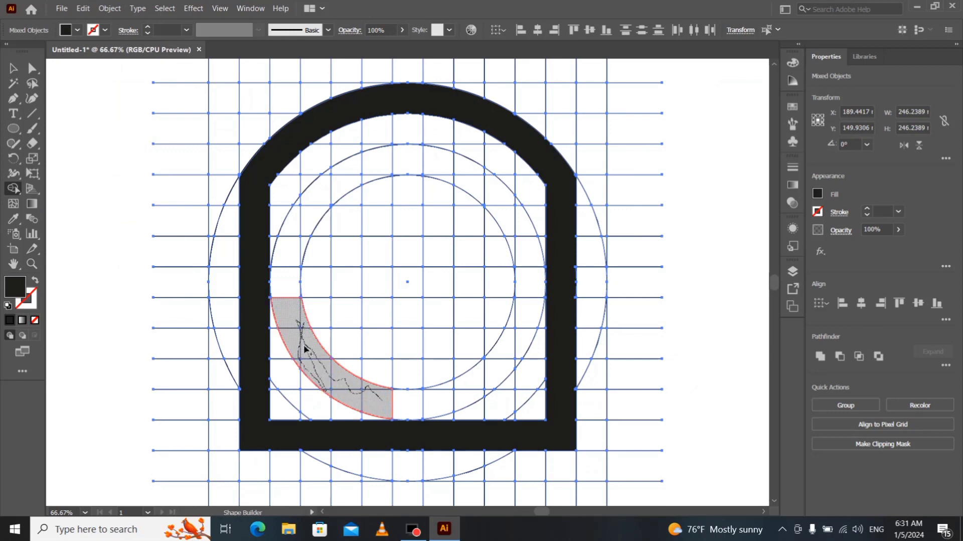
{"action": "mouse_move", "coordinate": [288, 307]}
{"action": "left_mouse_down"}
{"action": "mouse_move", "coordinate": [306, 216]}
{"action": "mouse_move", "coordinate": [357, 173]}
{"action": "left_mouse_up"}
{"action": "left_click_drag", "start_coordinate": [379, 167], "coordinate": [380, 168]}
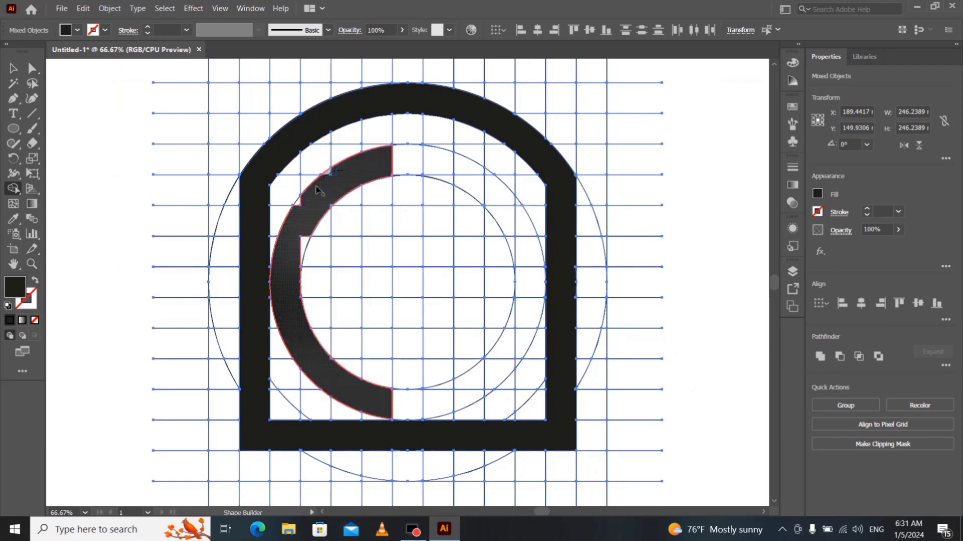
Merge the leftover notches and slivers on the half ring's upper-left edges into it so both edges are smooth
{"action": "mouse_move", "coordinate": [299, 206]}
{"action": "left_mouse_down"}
{"action": "mouse_move", "coordinate": [326, 207]}
{"action": "mouse_move", "coordinate": [302, 241]}
{"action": "left_mouse_up"}
{"action": "scroll", "coordinate": [301, 241], "scroll_direction": "up", "scroll_amount": 2}
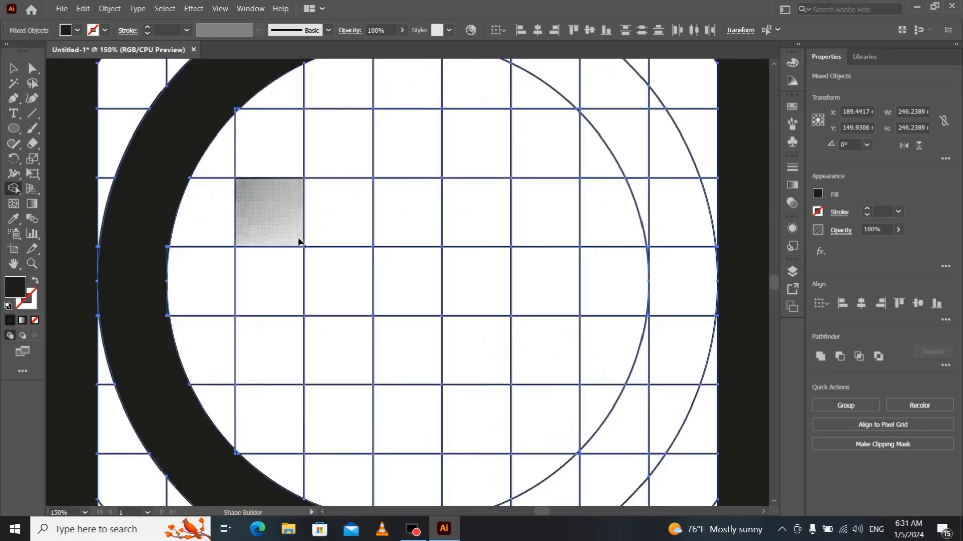
{"action": "scroll", "coordinate": [301, 101], "scroll_direction": "up", "scroll_amount": 2}
{"action": "left_click_drag", "start_coordinate": [238, 163], "coordinate": [237, 169]}
{"action": "scroll", "coordinate": [258, 151], "scroll_direction": "up", "scroll_amount": 2}
{"action": "scroll", "coordinate": [262, 153], "scroll_direction": "down", "scroll_amount": 5}
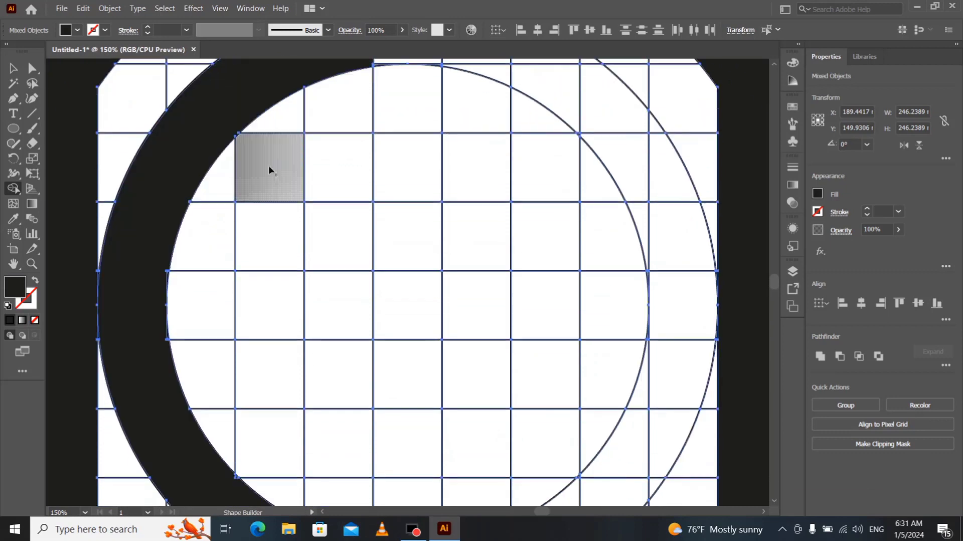
{"action": "scroll", "coordinate": [245, 189], "scroll_direction": "up", "scroll_amount": 1}
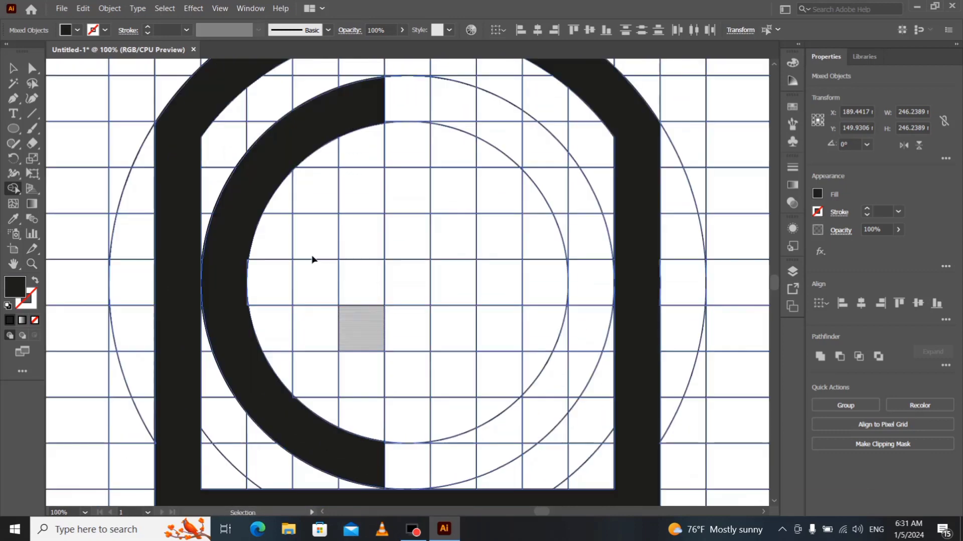
Extend the left half ring with a one-cell-high middle bar and two vertical arms reaching inward from its upper and lower ends
{"action": "scroll", "coordinate": [313, 258], "scroll_direction": "down", "scroll_amount": 1}
{"action": "left_click_drag", "start_coordinate": [242, 281], "coordinate": [359, 284]}
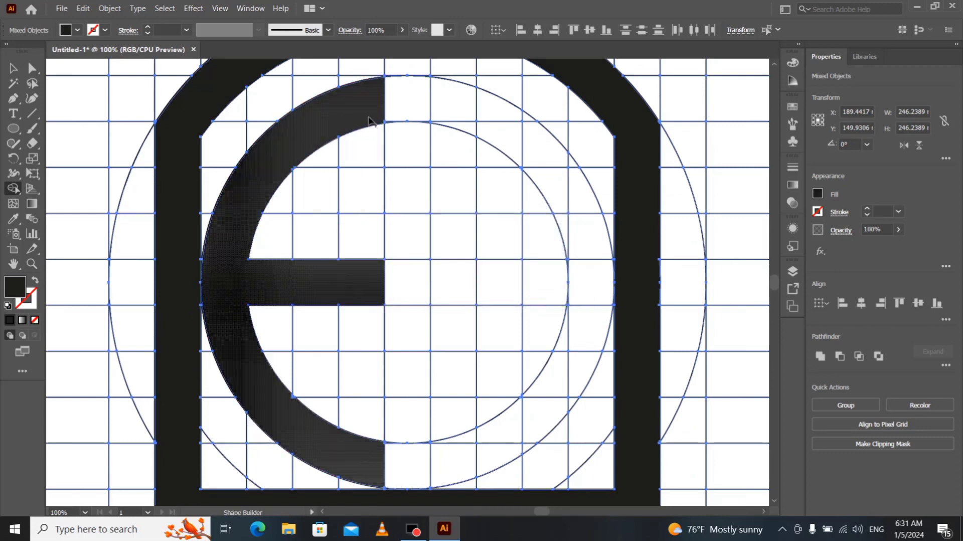
{"action": "left_click_drag", "start_coordinate": [369, 120], "coordinate": [367, 203]}
{"action": "left_click_drag", "start_coordinate": [369, 380], "coordinate": [372, 441]}
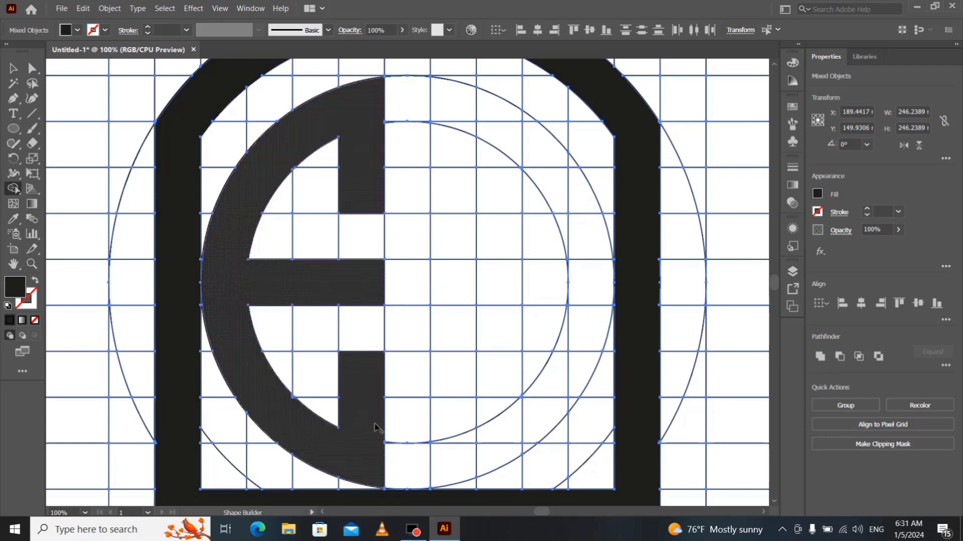
Merge the right half's ring, middle bar, full upper vertical bar and short lower arm into one shape, leaving a one-cell ring gap above the middle bar
{"action": "key", "text": "ctrl+minus"}
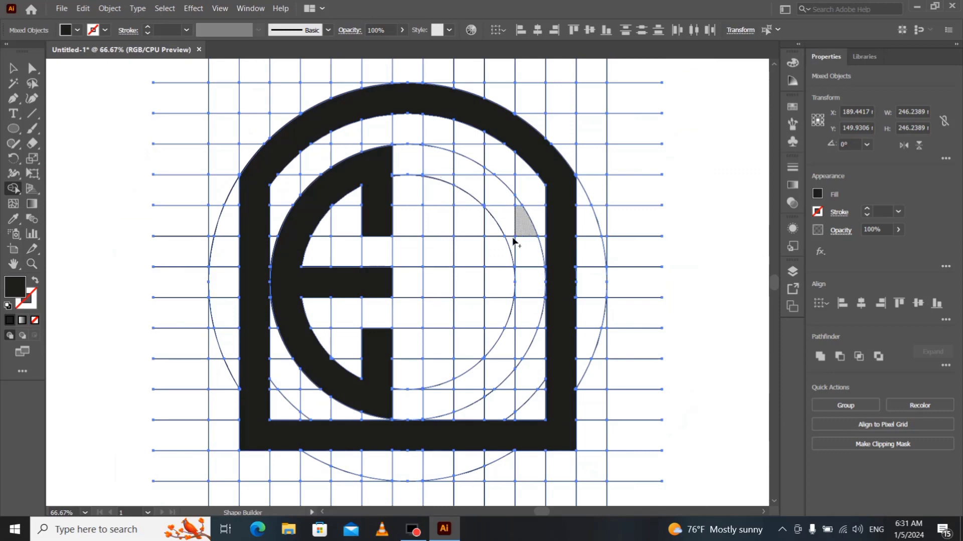
{"action": "mouse_move", "coordinate": [438, 279]}
{"action": "left_mouse_down"}
{"action": "mouse_move", "coordinate": [519, 279]}
{"action": "mouse_move", "coordinate": [512, 331]}
{"action": "mouse_move", "coordinate": [523, 343]}
{"action": "mouse_move", "coordinate": [495, 374]}
{"action": "mouse_move", "coordinate": [515, 367]}
{"action": "mouse_move", "coordinate": [476, 393]}
{"action": "mouse_move", "coordinate": [487, 390]}
{"action": "mouse_move", "coordinate": [441, 406]}
{"action": "mouse_move", "coordinate": [438, 351]}
{"action": "left_mouse_up"}
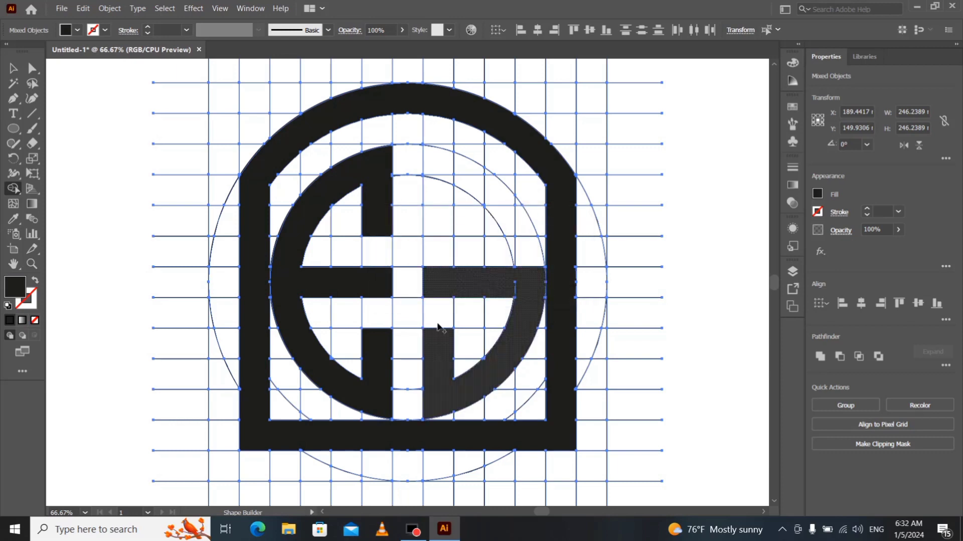
{"action": "mouse_move", "coordinate": [434, 273]}
{"action": "left_mouse_down"}
{"action": "mouse_move", "coordinate": [438, 172]}
{"action": "mouse_move", "coordinate": [477, 184]}
{"action": "mouse_move", "coordinate": [504, 221]}
{"action": "mouse_move", "coordinate": [516, 218]}
{"action": "left_mouse_up"}
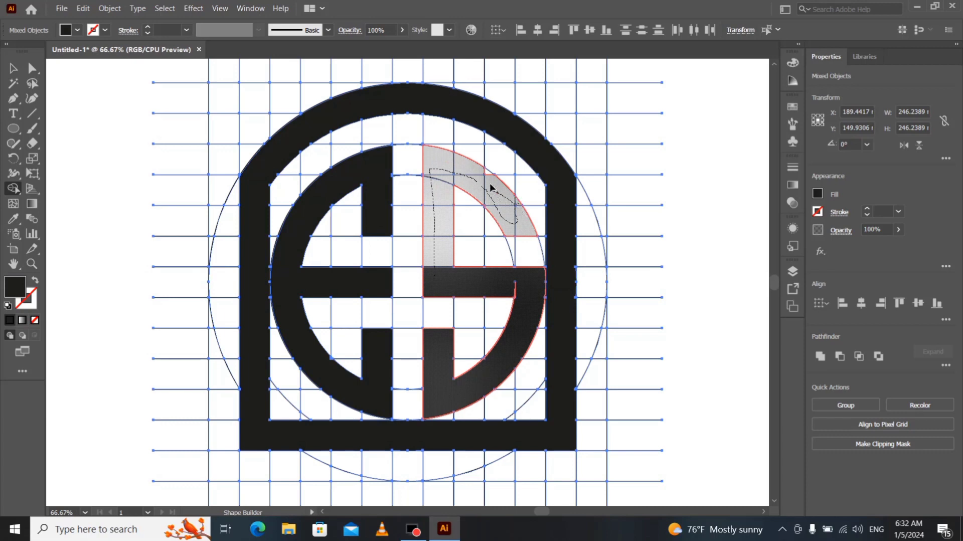
{"action": "left_click_drag", "start_coordinate": [486, 178], "coordinate": [484, 181]}
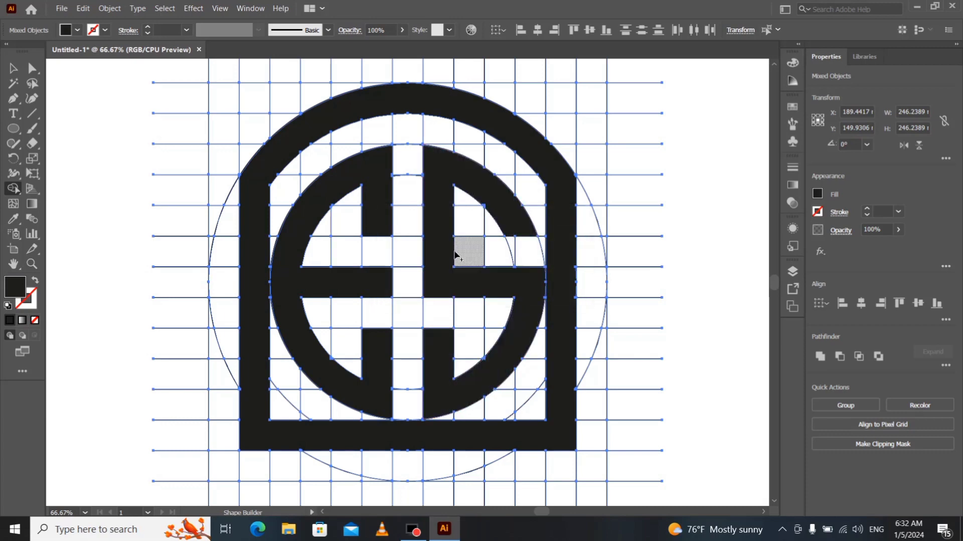
{"action": "key", "text": "ctrl+minus"}
{"action": "key", "text": "ctrl+minus"}
{"action": "key", "text": "ctrl+plus"}
{"action": "key", "text": "ctrl+plus"}
{"action": "key", "text": "ctrl+plus"}
{"action": "key", "text": "ctrl+plus"}
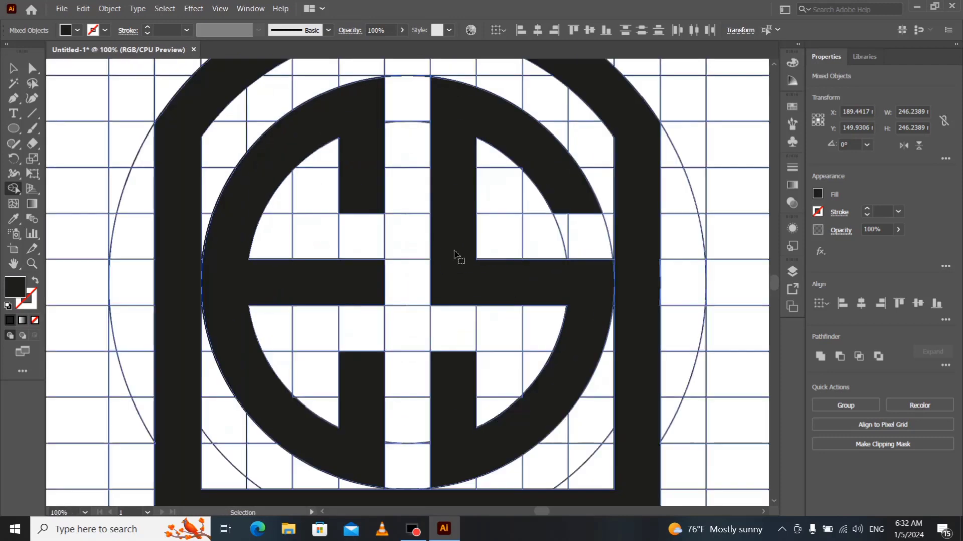
Select the arched frame and both letter halves and cut them out of the construction grid
{"action": "key", "text": "ctrl+minus"}
{"action": "left_click", "coordinate": [530, 404]}
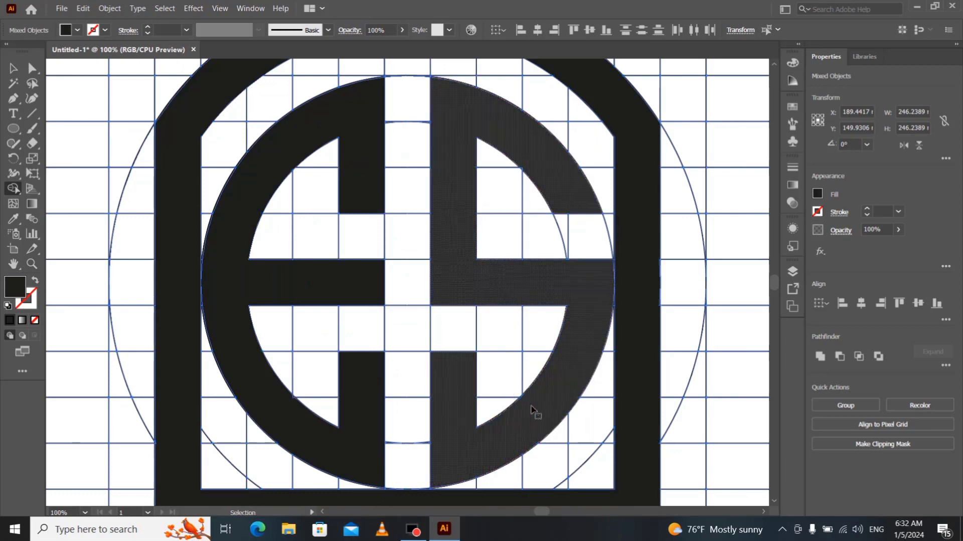
{"action": "key", "text": "ctrl+minus"}
{"action": "key", "text": "ctrl+minus"}
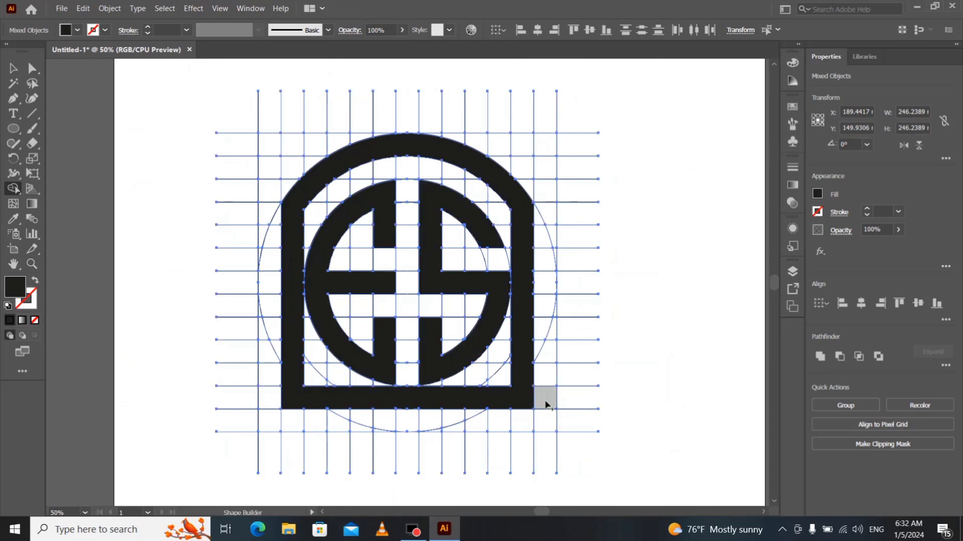
{"action": "left_click", "coordinate": [14, 70]}
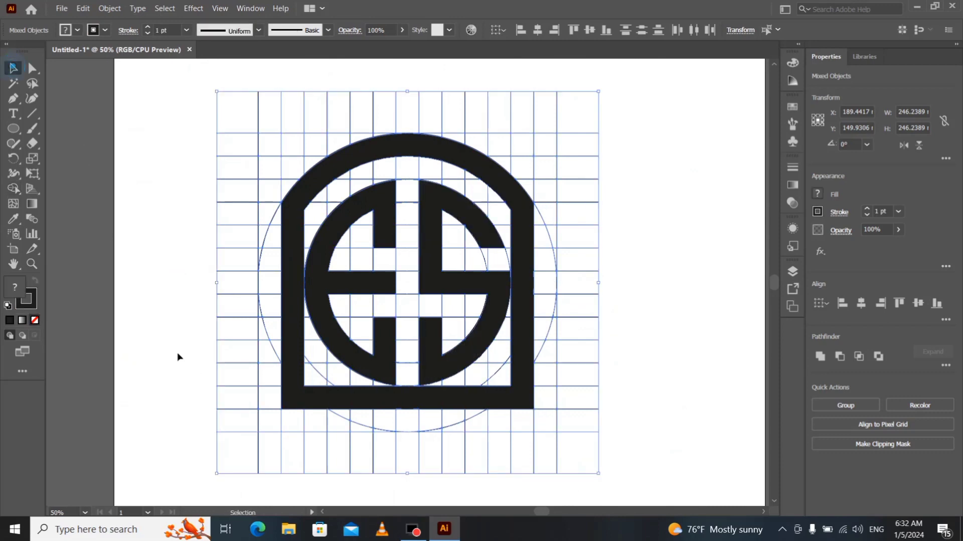
{"action": "left_click", "coordinate": [189, 363]}
{"action": "scroll", "coordinate": [267, 275], "scroll_direction": "down", "scroll_amount": 3}
{"action": "key", "text": "ctrl+minus"}
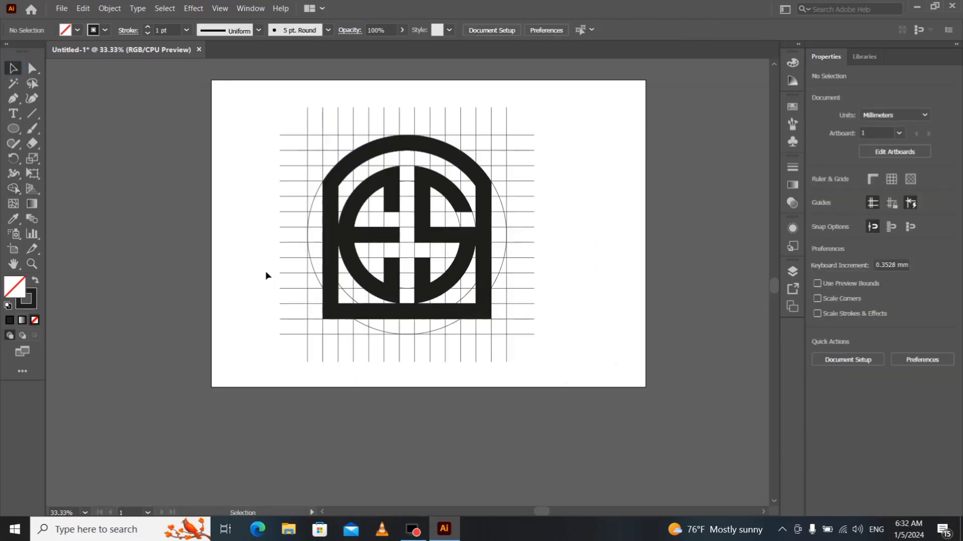
{"action": "left_click", "coordinate": [327, 224]}
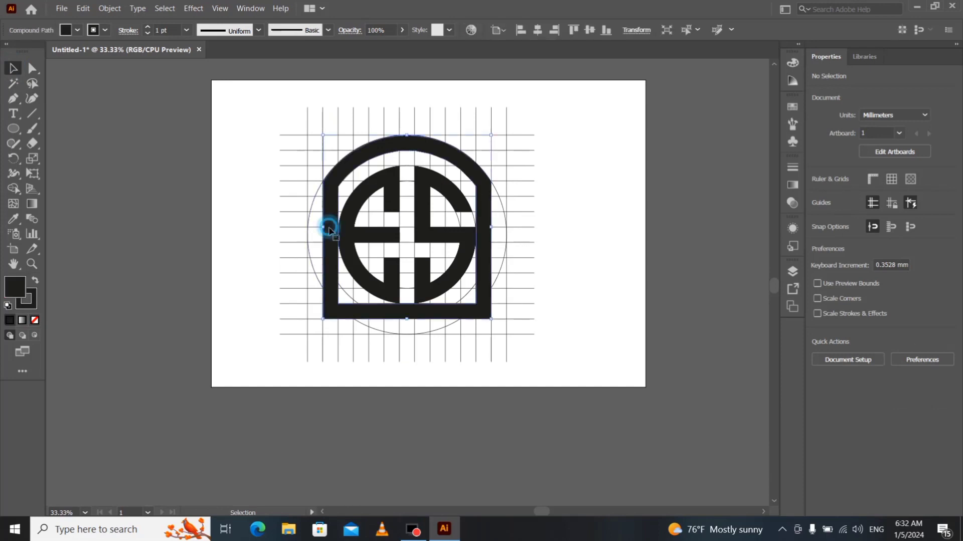
{"action": "left_click", "coordinate": [355, 213]}
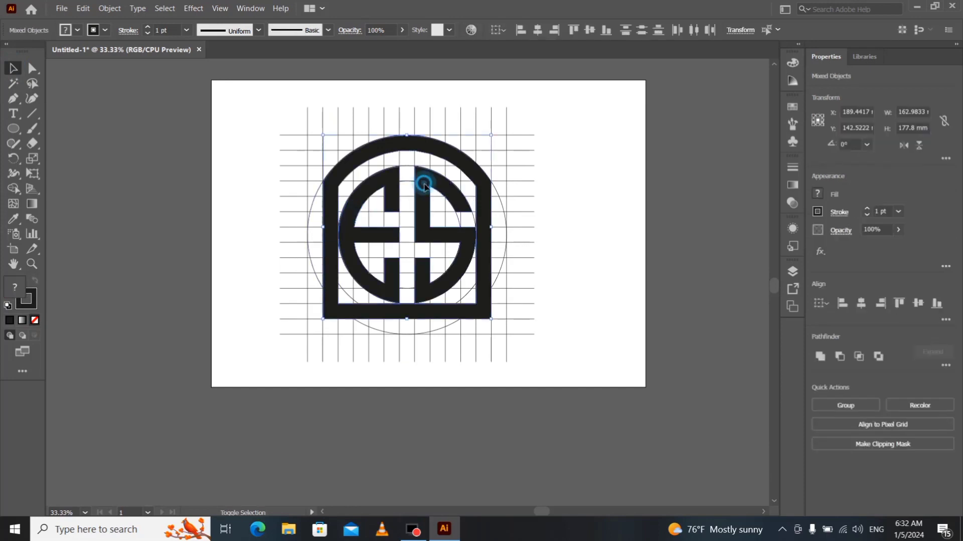
{"action": "key", "text": "ctrl+x"}
Delete the remaining grid lines and circles and paste the cut logo shapes back in place in front
{"action": "left_click_drag", "start_coordinate": [262, 108], "coordinate": [595, 372]}
{"action": "key", "text": "Delete"}
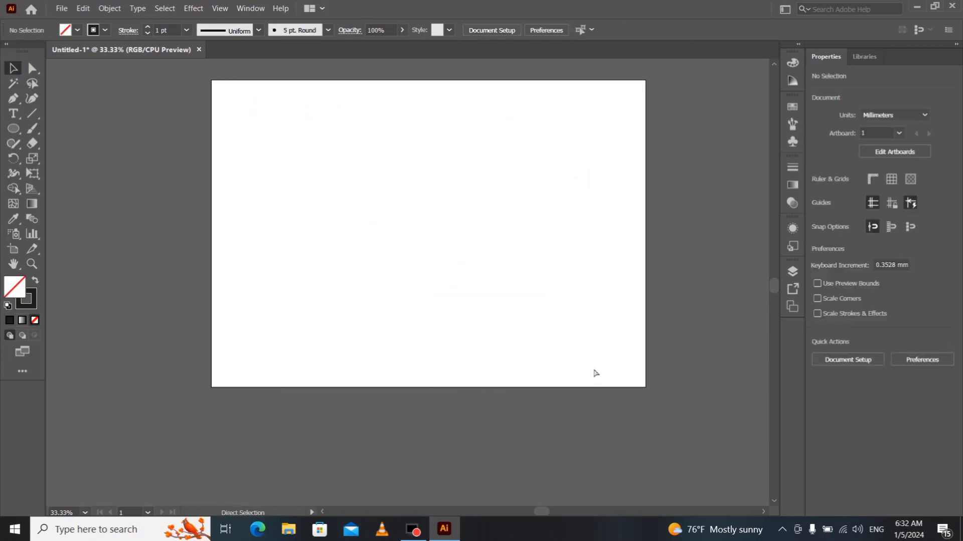
{"action": "key", "text": "ctrl+v"}
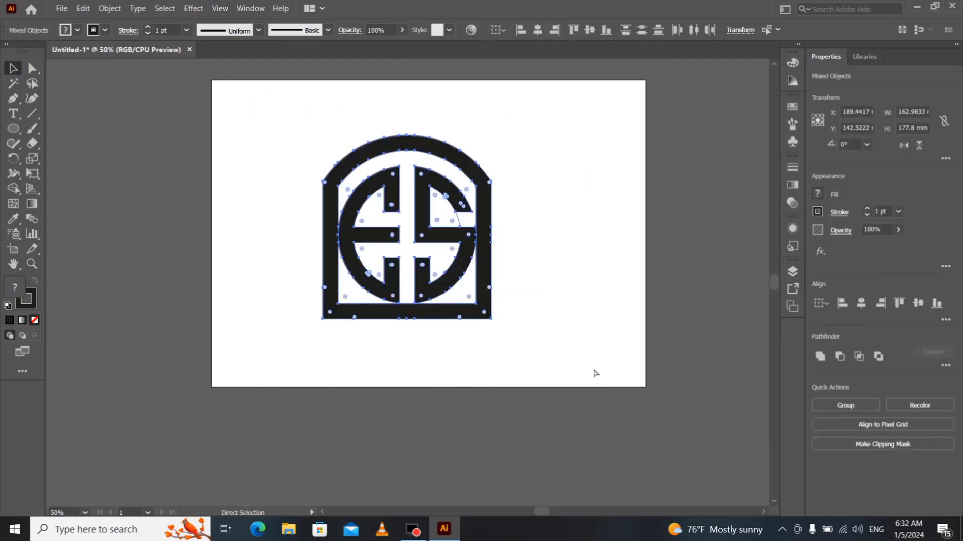
Try to delete the thin leftover arc crossing the gap in the upper part of the right letter half
{"action": "key", "text": "ctrl+1"}
{"action": "key", "text": "v"}
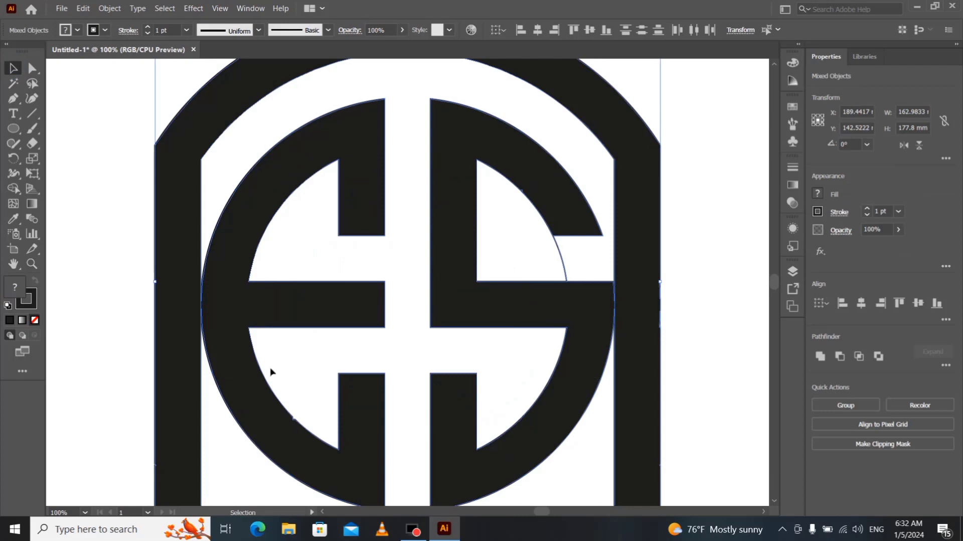
{"action": "left_click", "coordinate": [120, 335]}
{"action": "left_click", "coordinate": [246, 254]}
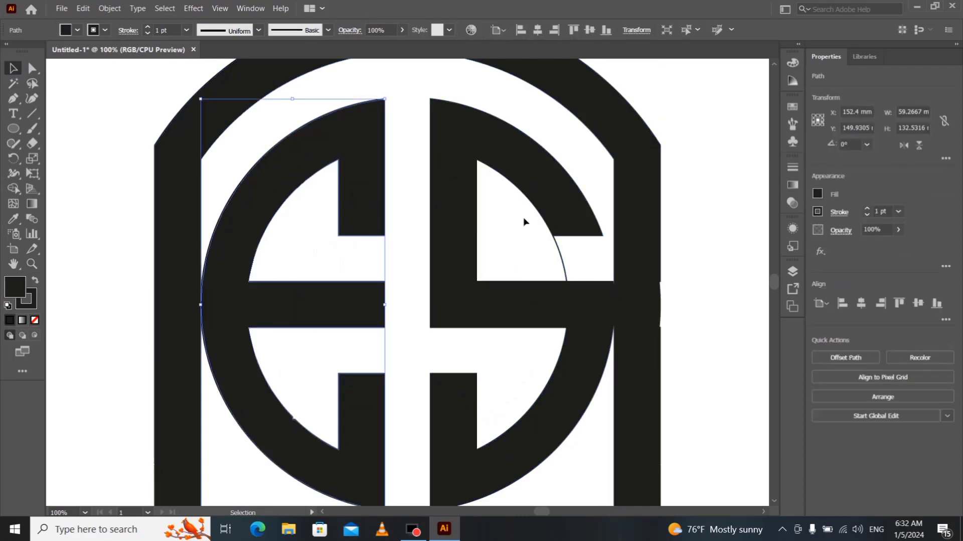
{"action": "left_click", "coordinate": [491, 218]}
{"action": "left_click", "coordinate": [469, 224]}
{"action": "right_click", "coordinate": [468, 225]}
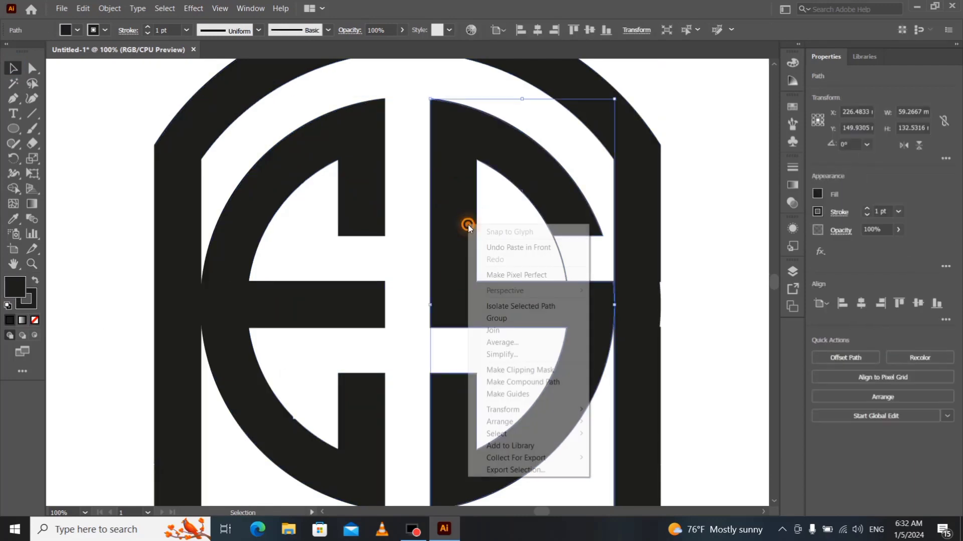
{"action": "left_click", "coordinate": [502, 204]}
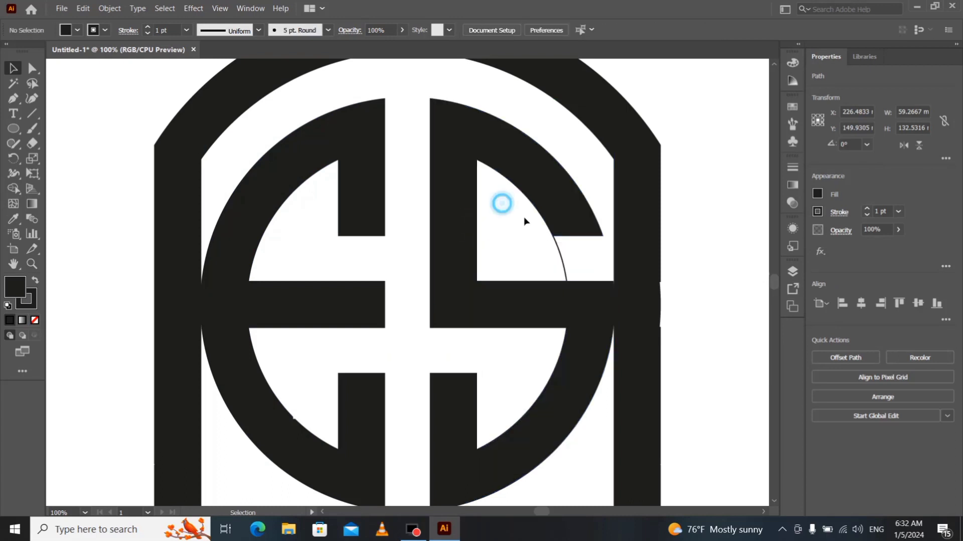
{"action": "left_click", "coordinate": [562, 259]}
{"action": "key", "text": "Delete"}
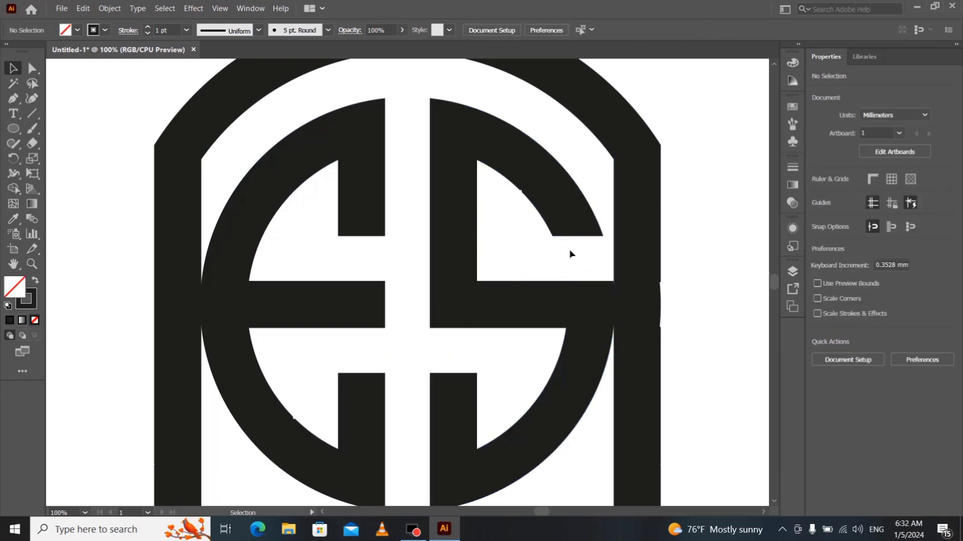
{"action": "left_click", "coordinate": [570, 254]}
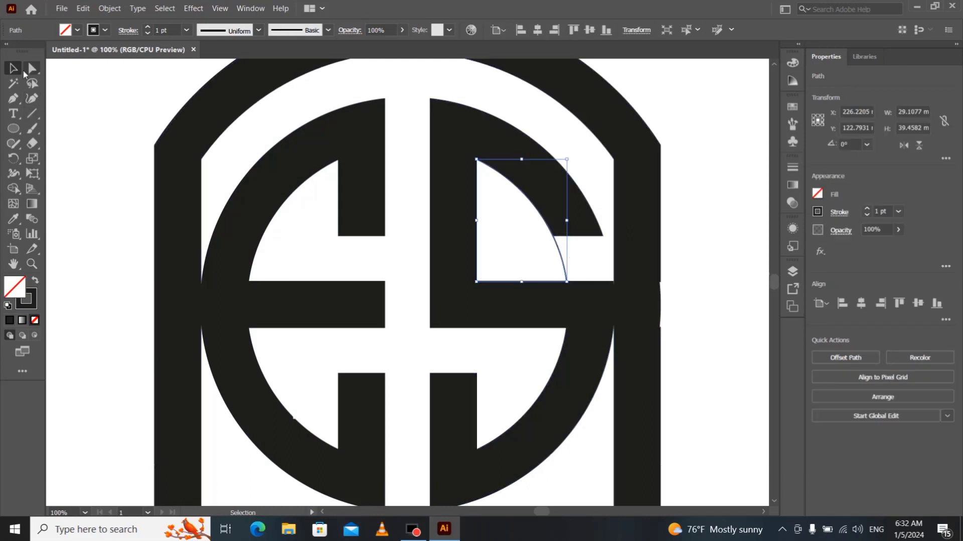
Try to merge the small notch on the right letter half's upper inner curve using Shape Builder on all logo shapes
{"action": "left_click_drag", "start_coordinate": [101, 122], "coordinate": [687, 373]}
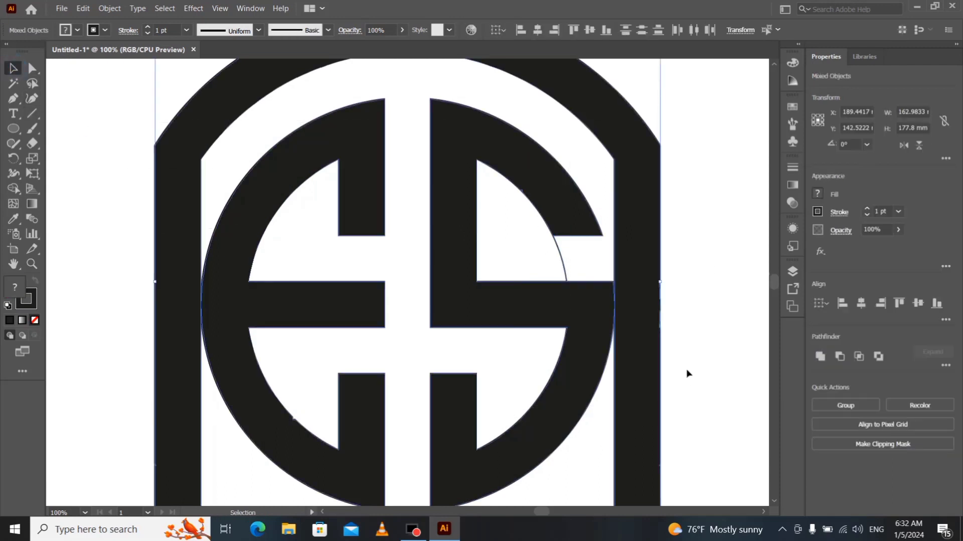
{"action": "key", "text": "ctrl+plus"}
{"action": "key", "text": "ctrl+plus"}
{"action": "key", "text": "ctrl+plus"}
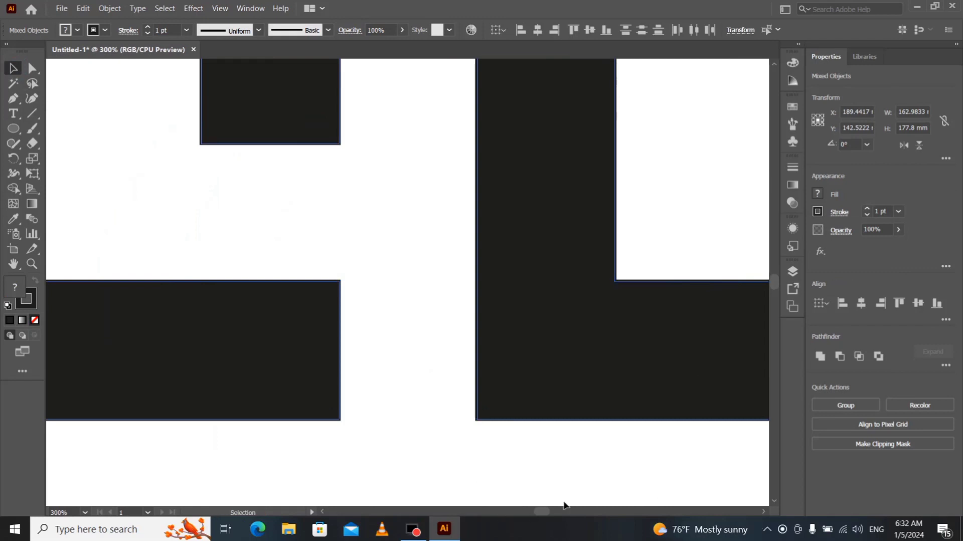
{"action": "left_click_drag", "start_coordinate": [546, 515], "coordinate": [552, 511]}
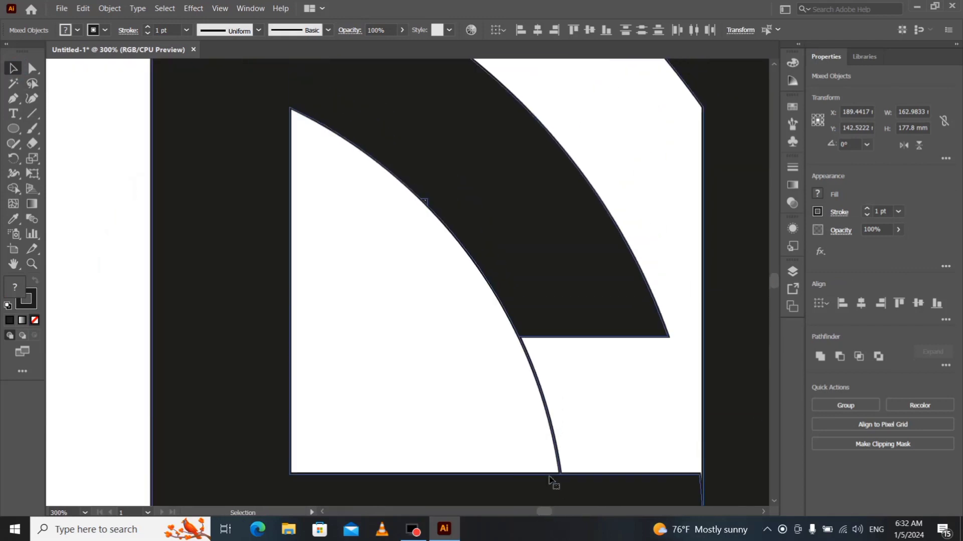
{"action": "left_click", "coordinate": [12, 189]}
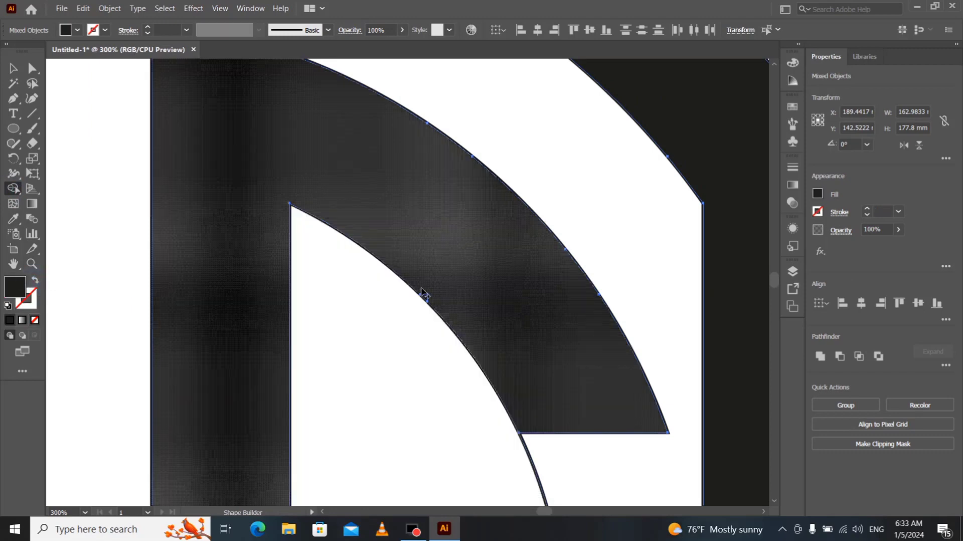
{"action": "left_click_drag", "start_coordinate": [422, 288], "coordinate": [429, 298]}
{"action": "key", "text": "ctrl+1"}
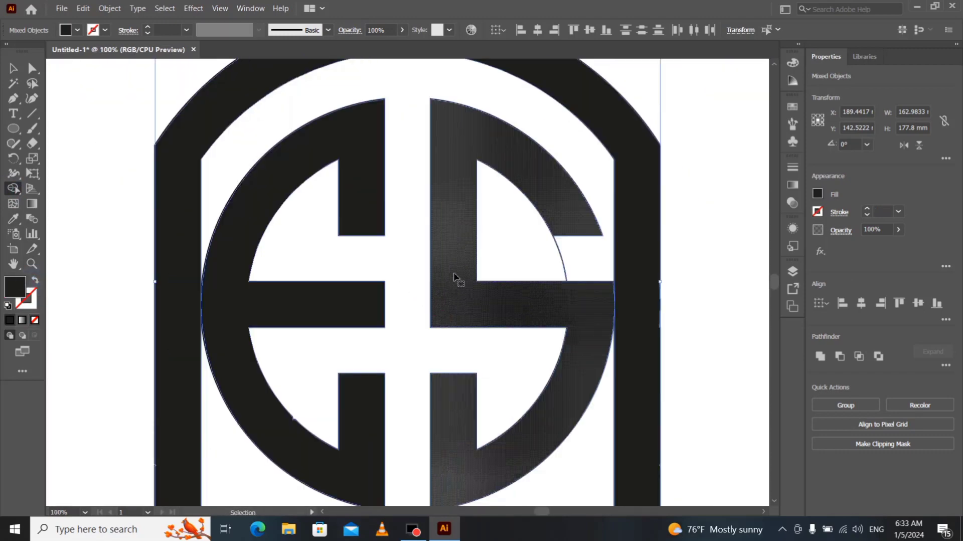
Examine the inner curves of both letter halves for leftover notches, then the whole logo
{"action": "key", "text": "ctrl+minus"}
{"action": "key", "text": "ctrl+plus"}
{"action": "key", "text": "ctrl+plus"}
{"action": "key", "text": "ctrl+plus"}
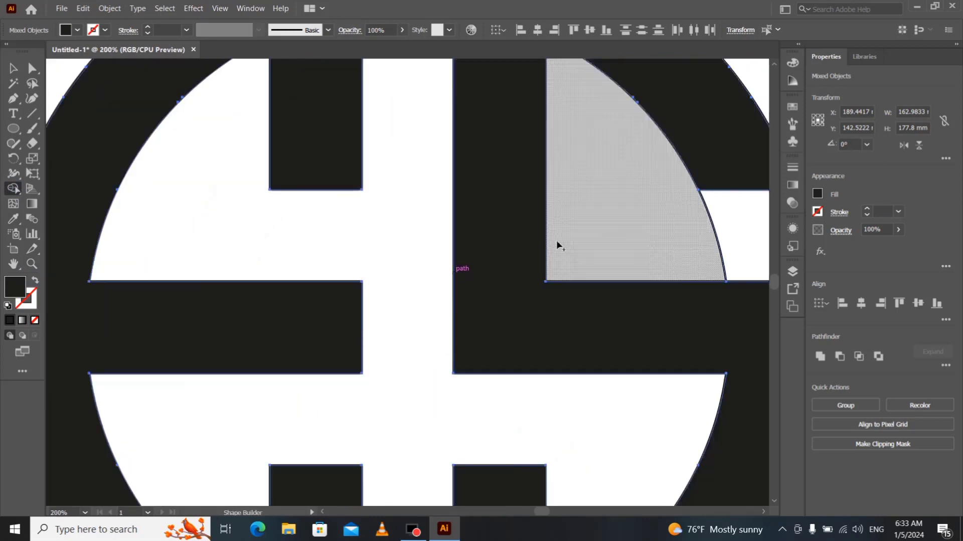
{"action": "scroll", "coordinate": [239, 436], "scroll_direction": "down", "scroll_amount": 5}
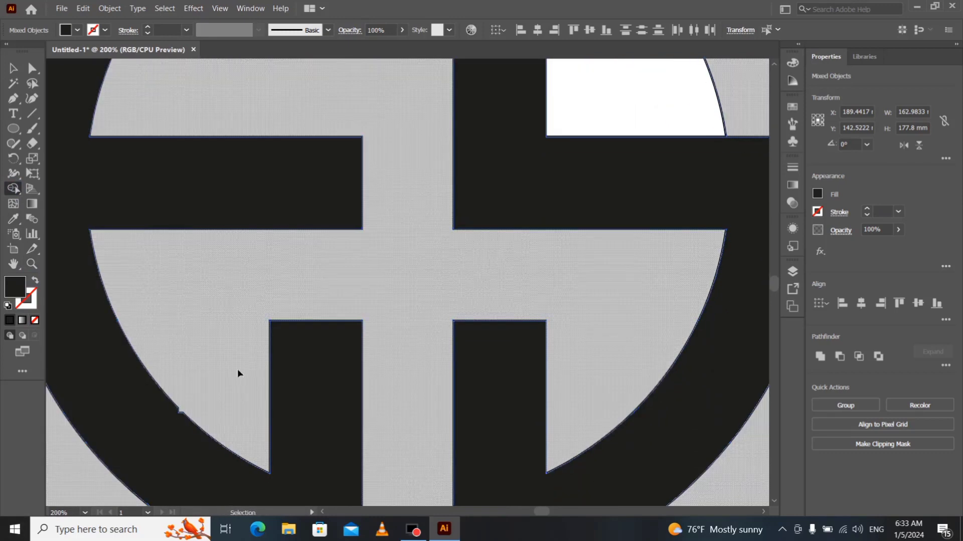
{"action": "key", "text": "ctrl+minus"}
{"action": "key", "text": "ctrl+minus"}
{"action": "key", "text": "ctrl+minus"}
{"action": "key", "text": "ctrl+minus"}
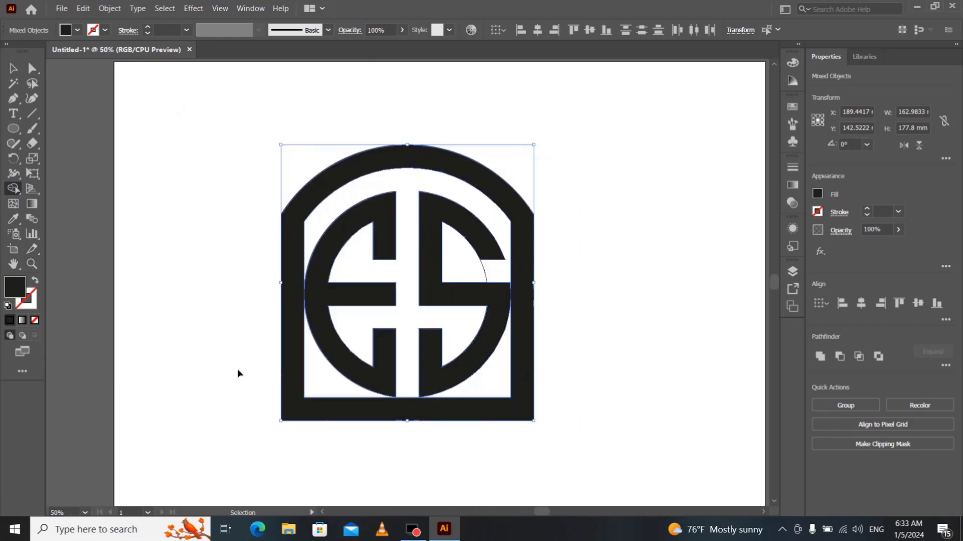
Undo the recent edits back to the logo shapes on the full construction grid, all still selected
{"action": "key", "text": "ctrl+z"}
{"action": "key", "text": "ctrl+z"}
{"action": "key", "text": "ctrl+z"}
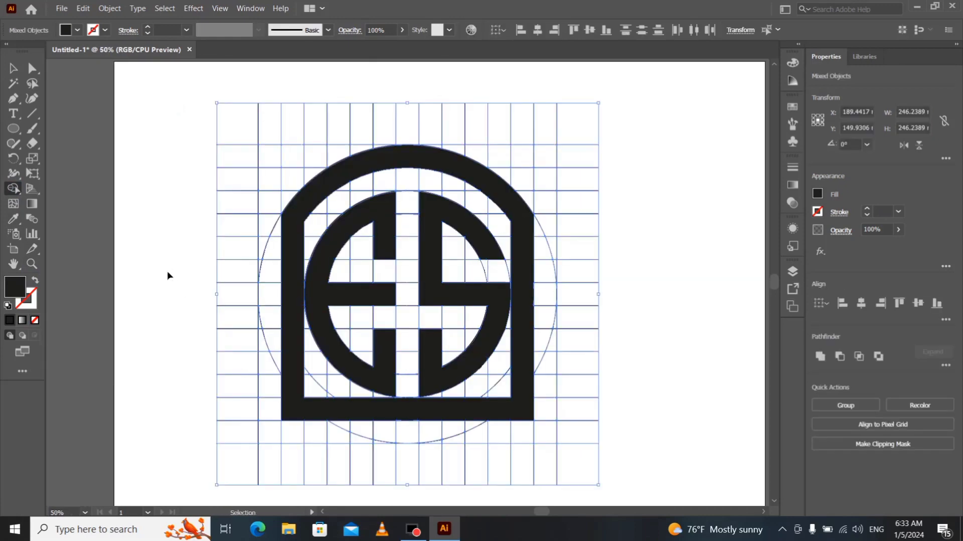
Merge the small leftover notches on the inner curves of the right and left letter halves into the black shapes
{"action": "key", "text": "ctrl+plus"}
{"action": "key", "text": "ctrl+plus"}
{"action": "key", "text": "ctrl+plus"}
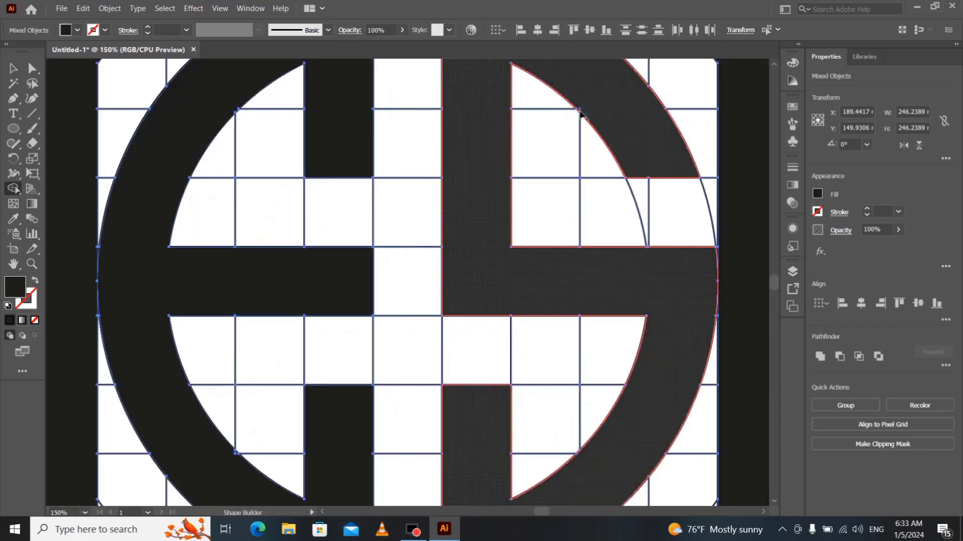
{"action": "scroll", "coordinate": [424, 283], "scroll_direction": "down", "scroll_amount": 2}
{"action": "left_click", "coordinate": [228, 384]}
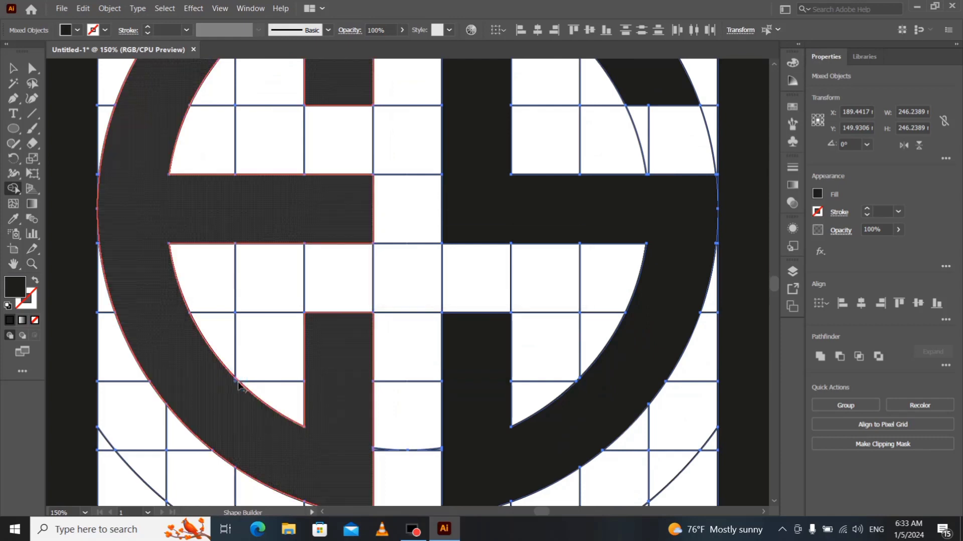
{"action": "scroll", "coordinate": [254, 397], "scroll_direction": "down", "scroll_amount": 1}
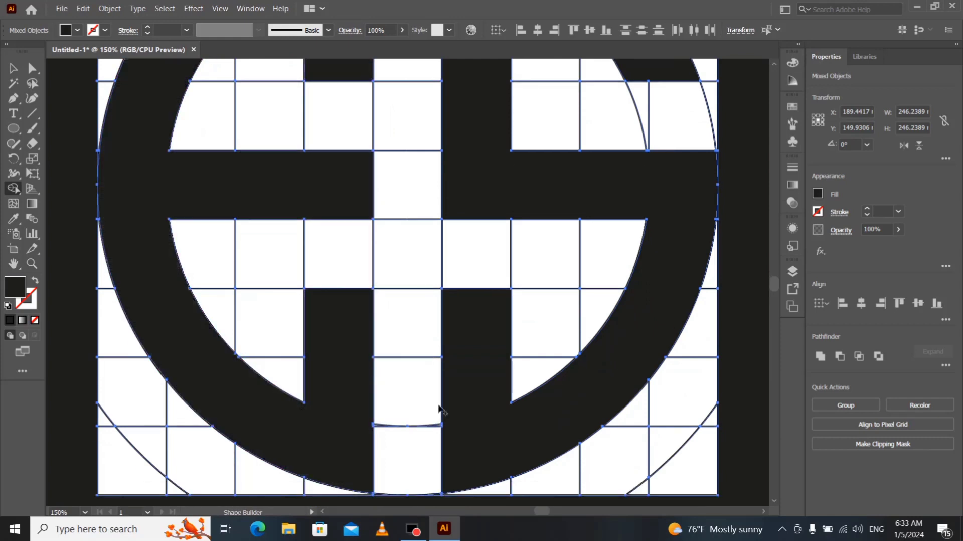
{"action": "scroll", "coordinate": [441, 399], "scroll_direction": "down", "scroll_amount": 2}
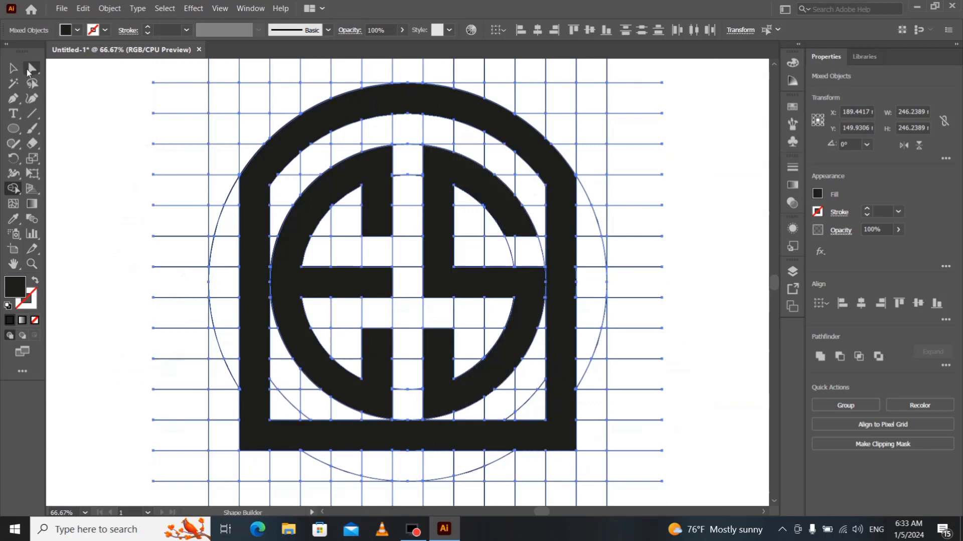
Select the frame together with the left and right letter halves and cut the three shapes
{"action": "left_click", "coordinate": [14, 69]}
{"action": "left_click", "coordinate": [86, 271]}
{"action": "left_click", "coordinate": [249, 278]}
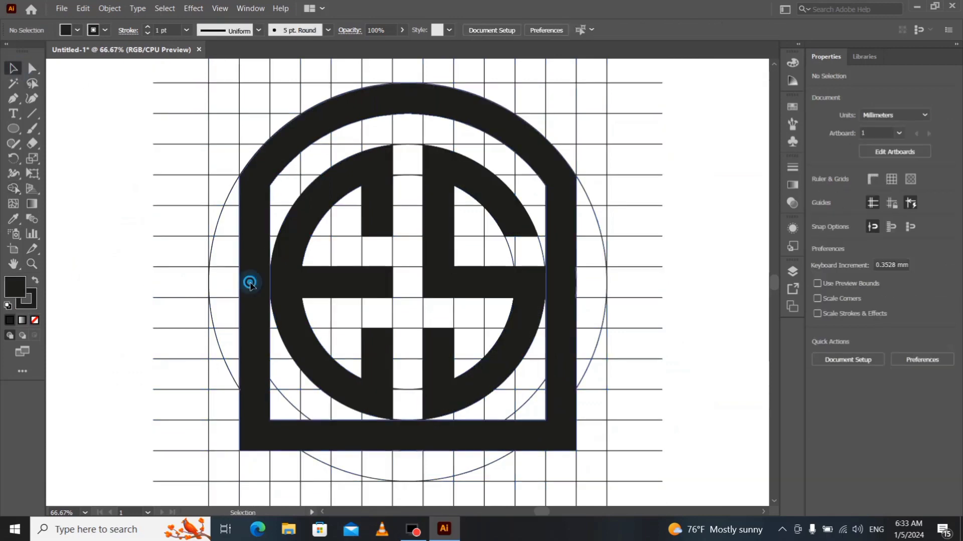
{"action": "left_click", "coordinate": [374, 181], "text": "shift"}
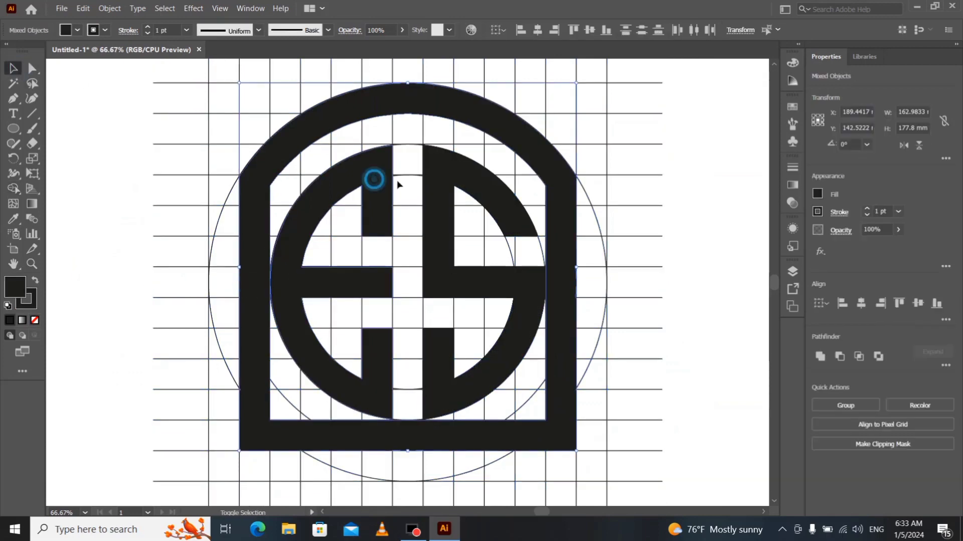
{"action": "left_click", "coordinate": [431, 212], "text": "shift"}
{"action": "key", "text": "ctrl+x"}
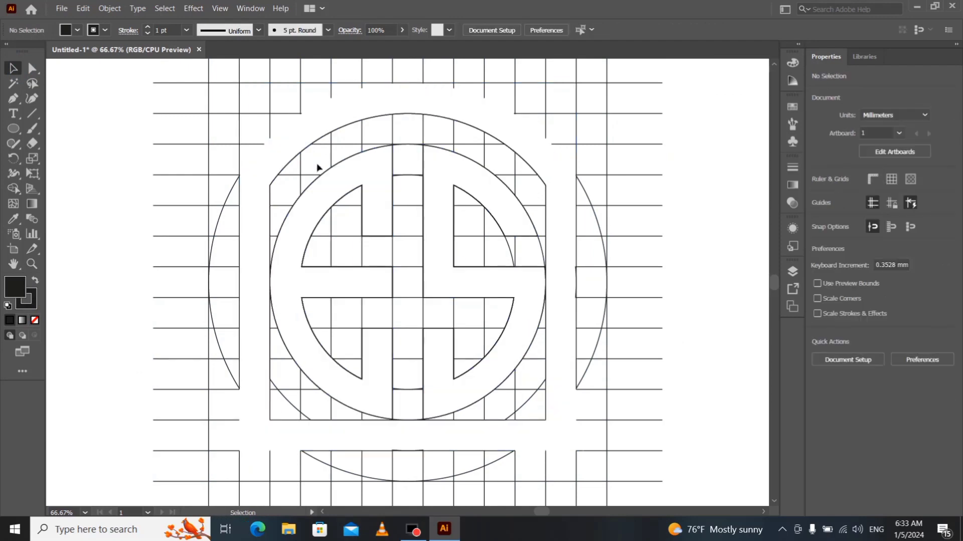
Delete the leftover grid and circle segments and paste the three logo shapes in front at their original position
{"action": "left_click_drag", "start_coordinate": [139, 62], "coordinate": [683, 469]}
{"action": "key", "text": "Delete"}
{"action": "key", "text": "ctrl+f"}
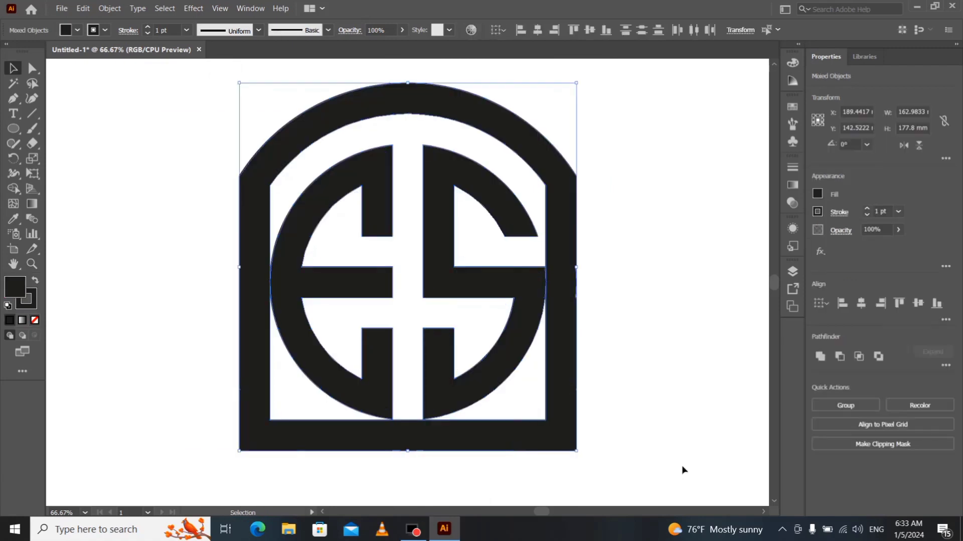
Undo the grid removal back to the state before the three logo shapes were cut
{"action": "left_click", "coordinate": [170, 308]}
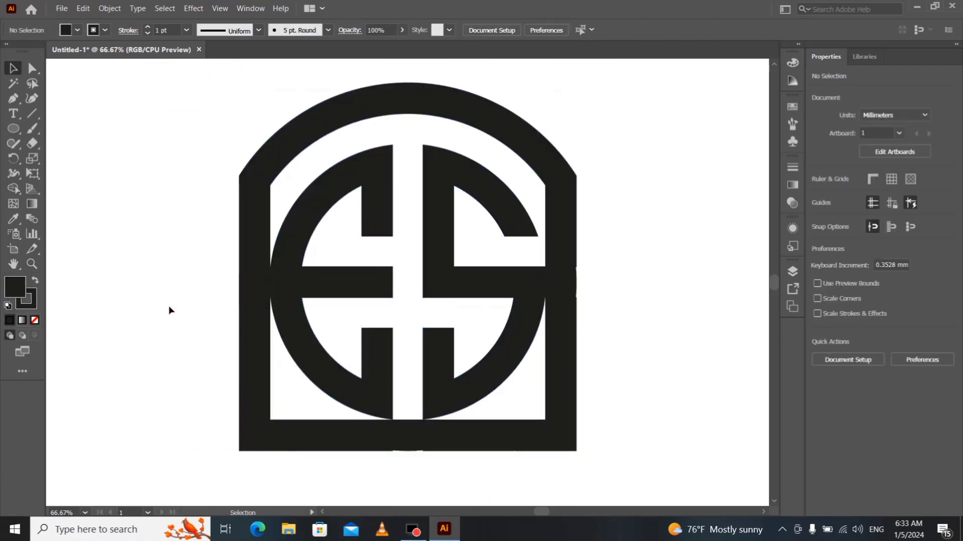
{"action": "left_click_drag", "start_coordinate": [170, 116], "coordinate": [604, 459]}
{"action": "key", "text": "ctrl+z"}
{"action": "key", "text": "ctrl+z"}
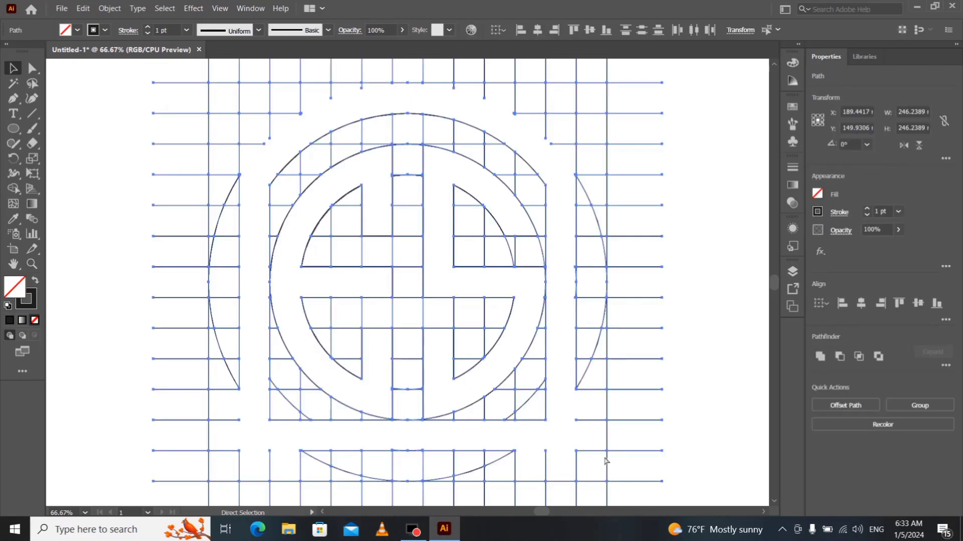
{"action": "key", "text": "ctrl+z"}
Select the logo with its grid and merge the thin sliver along the outer edge of the frame's right side into the frame with Shape Builder
{"action": "left_click", "coordinate": [730, 355]}
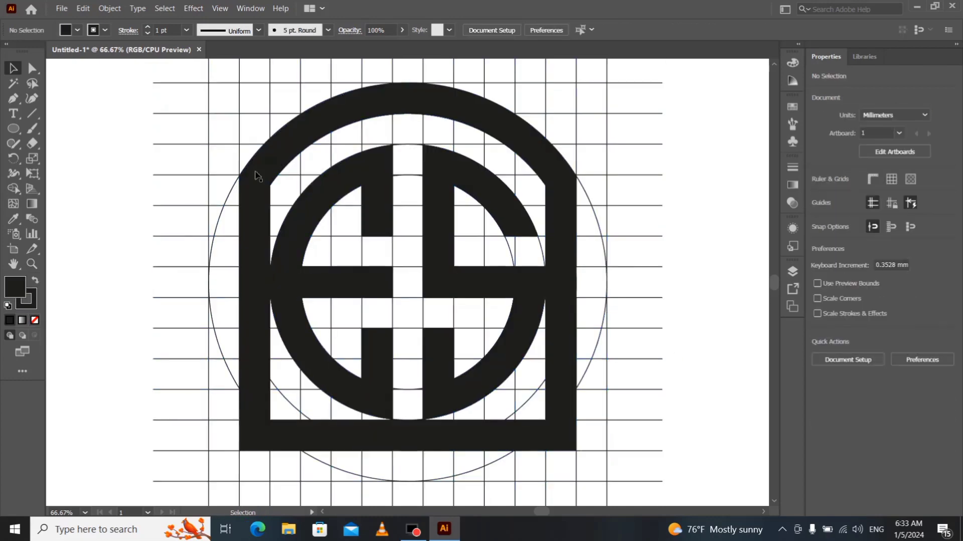
{"action": "left_click_drag", "start_coordinate": [105, 68], "coordinate": [686, 472]}
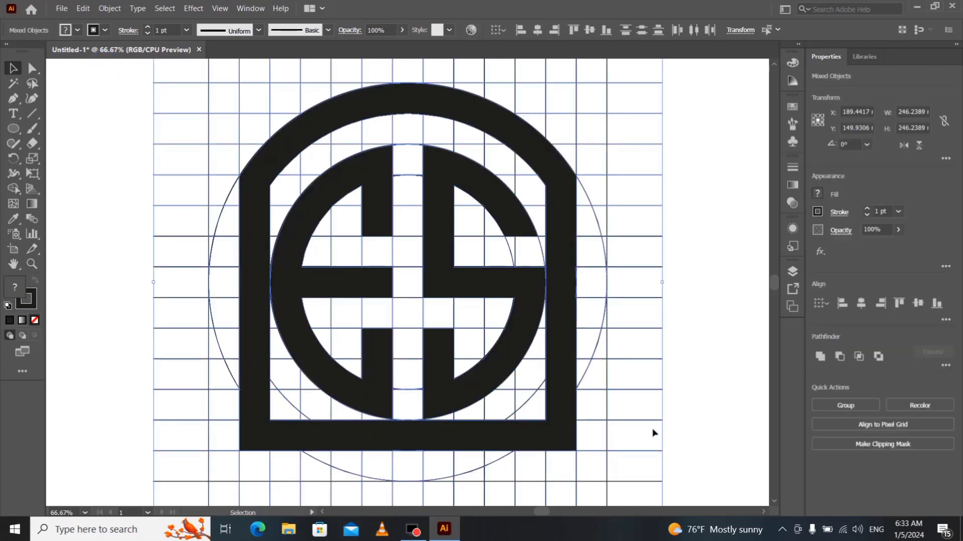
{"action": "key", "text": "ctrl+plus"}
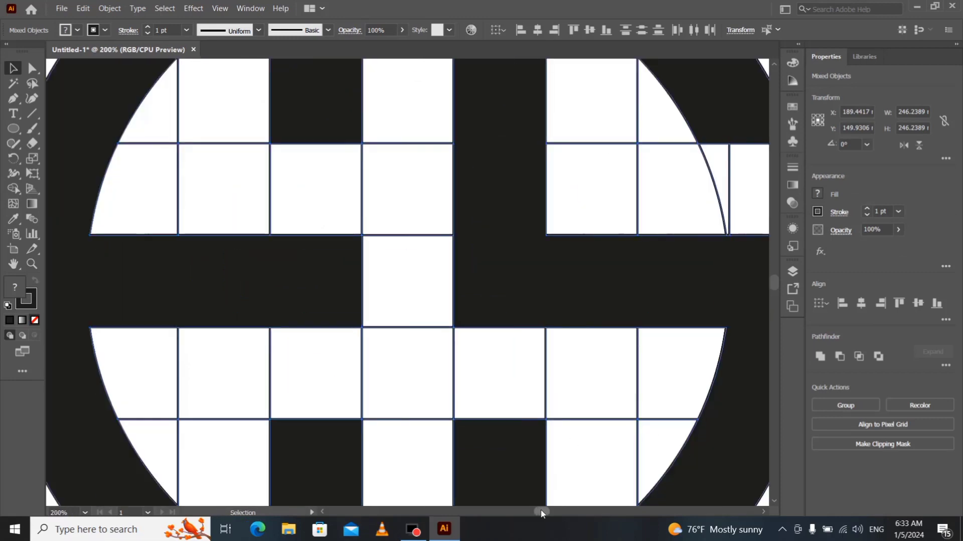
{"action": "left_click_drag", "start_coordinate": [542, 512], "coordinate": [546, 513]}
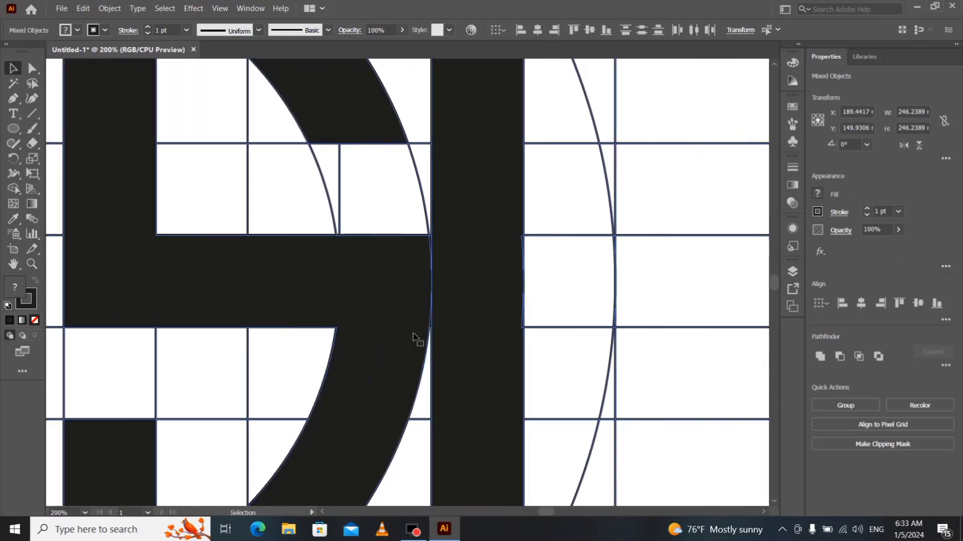
{"action": "left_click", "coordinate": [13, 188]}
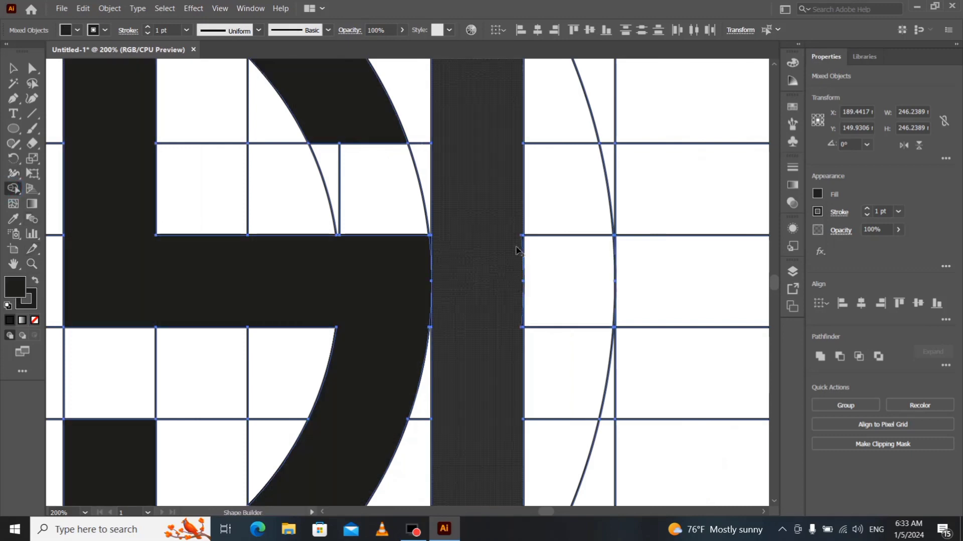
{"action": "left_click", "coordinate": [518, 307]}
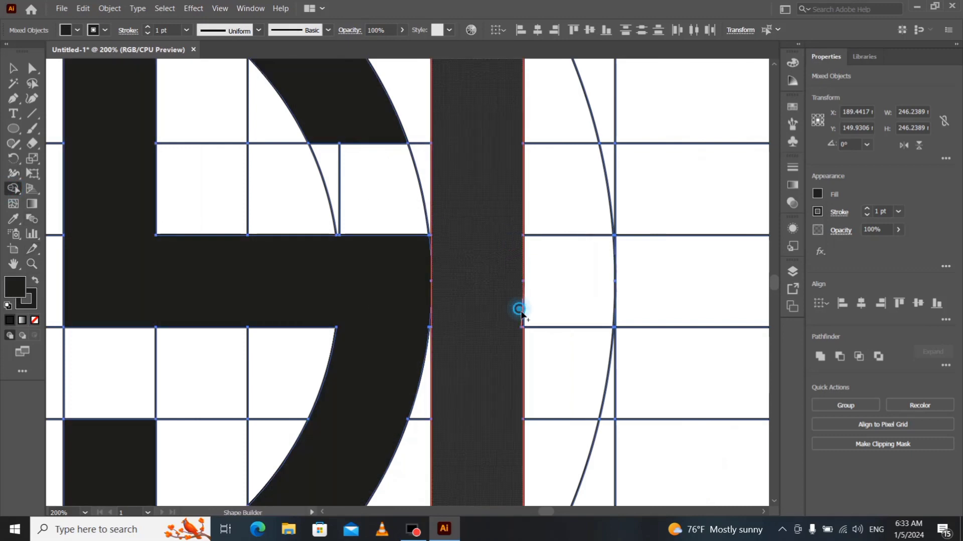
{"action": "key", "text": "ctrl+minus"}
{"action": "key", "text": "ctrl+minus"}
{"action": "key", "text": "ctrl+minus"}
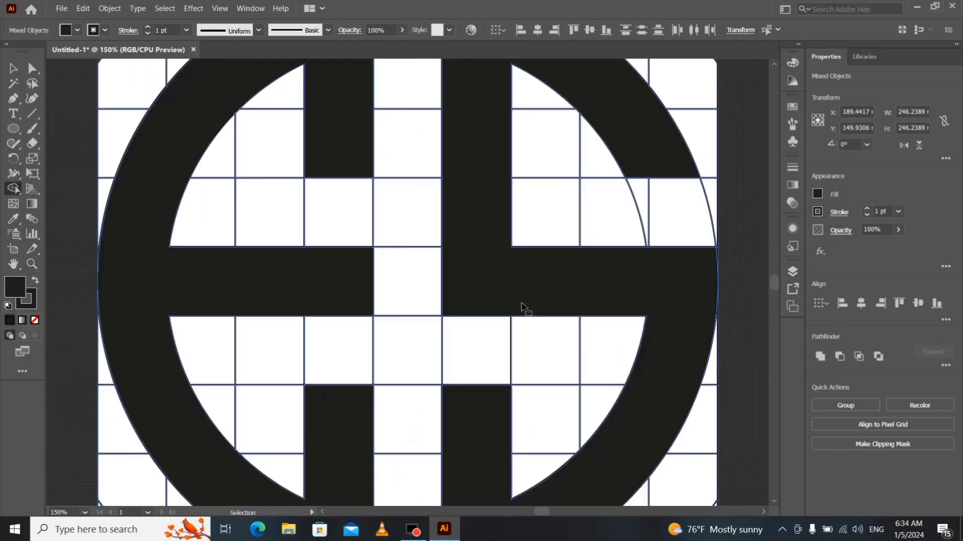
Select the arched frame together with both letter halves and cut the three shapes
{"action": "left_click", "coordinate": [13, 68]}
{"action": "left_click", "coordinate": [95, 248]}
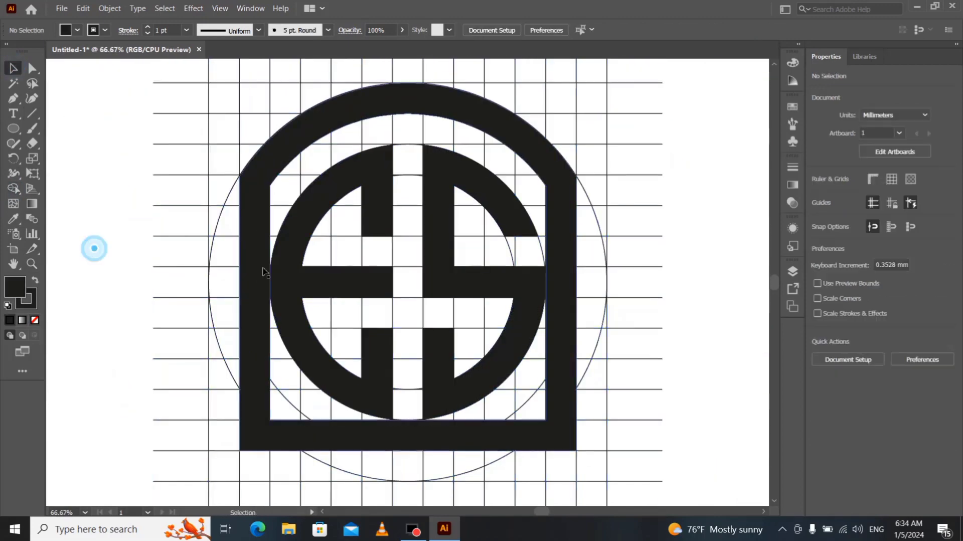
{"action": "left_click", "coordinate": [266, 270]}
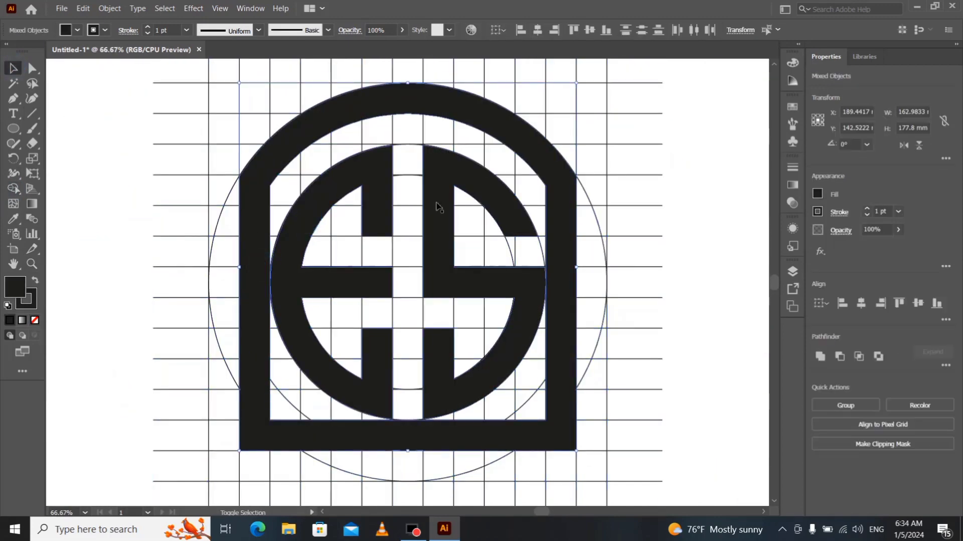
{"action": "left_click", "coordinate": [436, 204], "text": "shift"}
{"action": "key", "text": "Delete"}
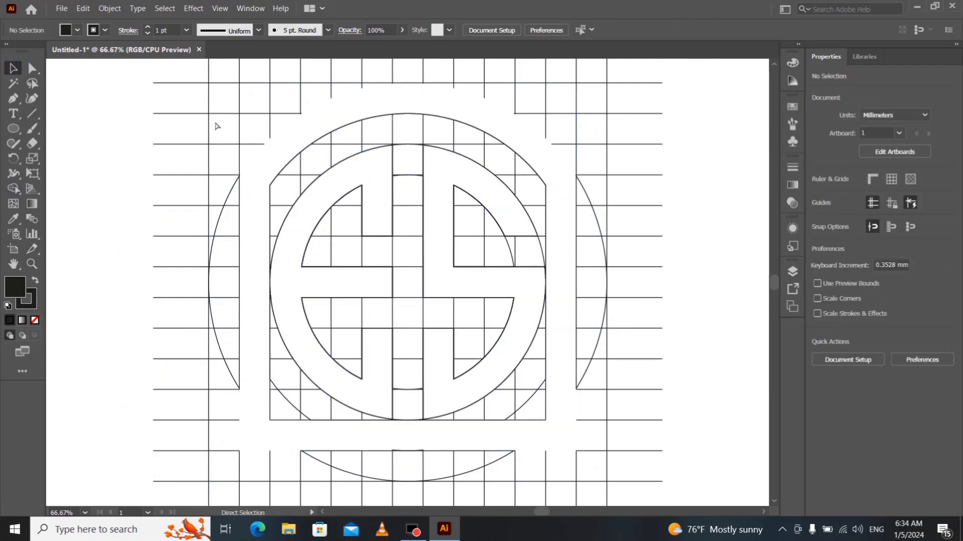
Delete all remaining grid and circle segments and paste the cut frame and letter halves in front
{"action": "key", "text": "ctrl+minus"}
{"action": "left_click_drag", "start_coordinate": [193, 91], "coordinate": [619, 456]}
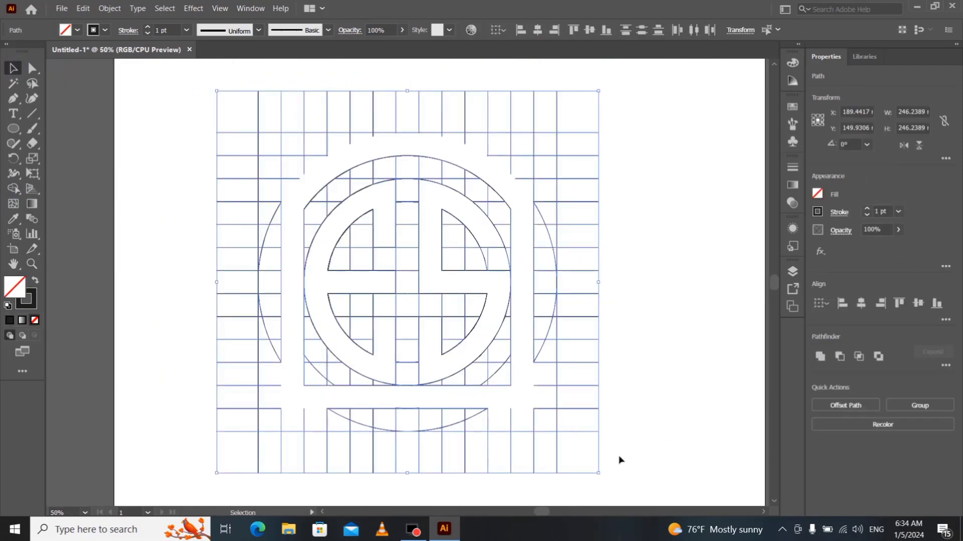
{"action": "key", "text": "Delete"}
{"action": "key", "text": "ctrl+f"}
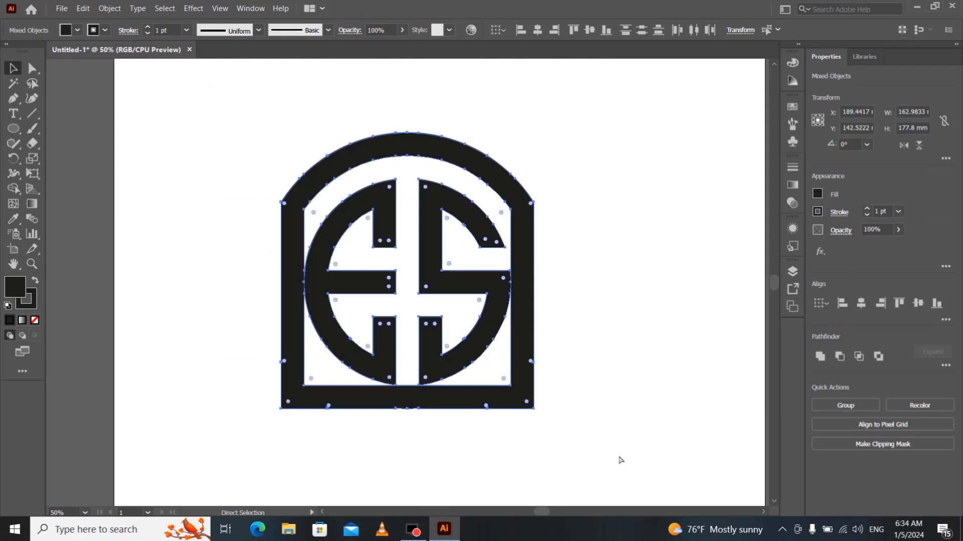
{"action": "key", "text": "ctrl+plus"}
{"action": "key", "text": "ctrl+plus"}
{"action": "key", "text": "ctrl+minus"}
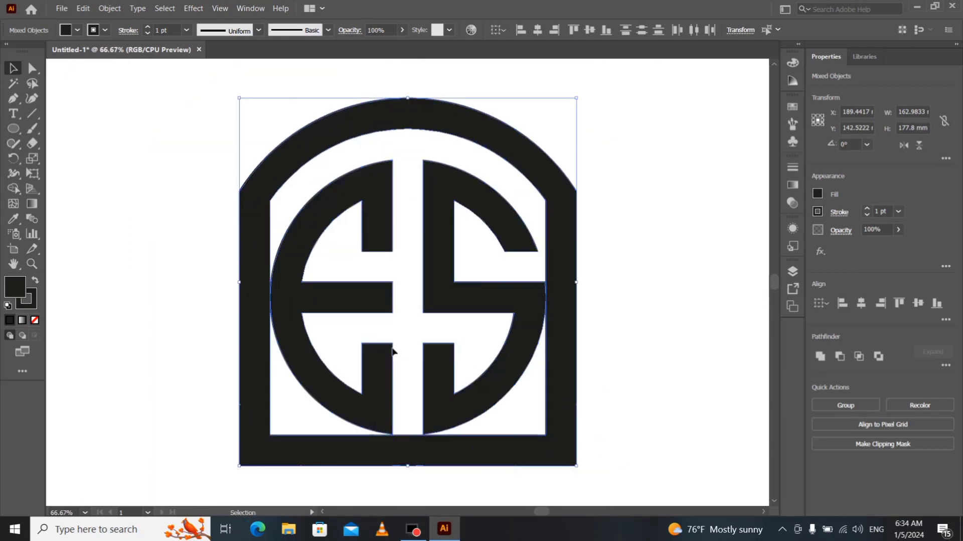
{"action": "left_click", "coordinate": [203, 301]}
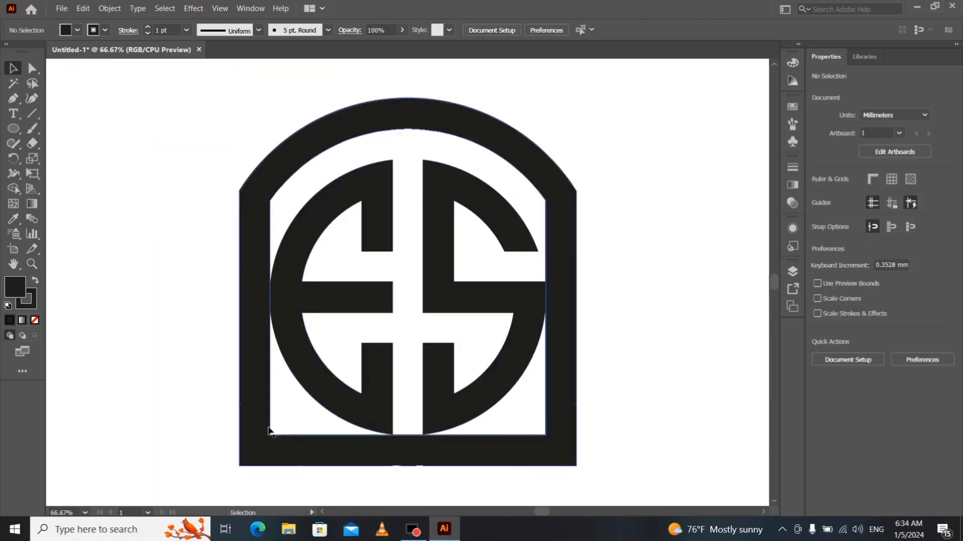
Scale both letter halves together about their centre to about 130 × 129 mm and nudge them up two increments inside the frame
{"action": "left_click", "coordinate": [336, 304]}
{"action": "left_click", "coordinate": [441, 288], "text": "shift"}
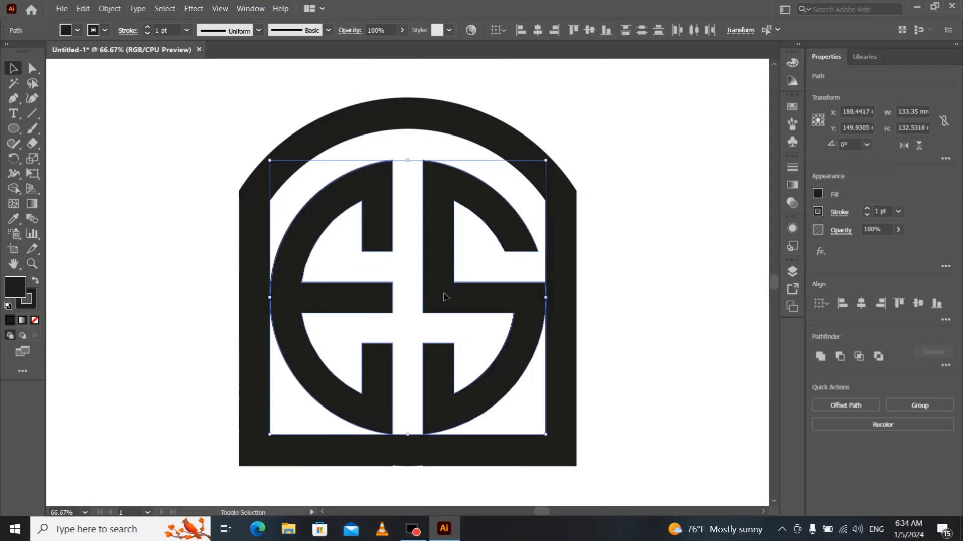
{"action": "left_click_drag", "start_coordinate": [271, 160], "coordinate": [278, 166]}
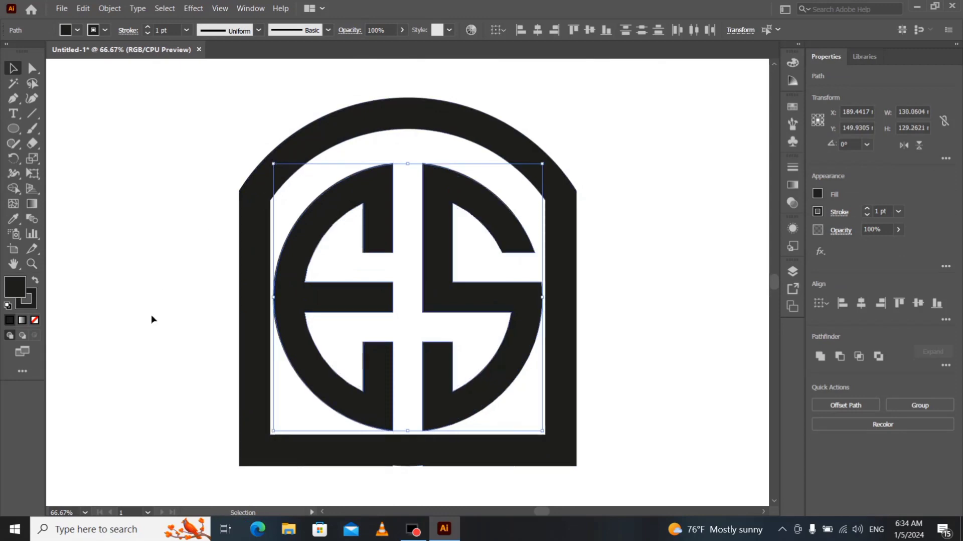
{"action": "key", "text": "Up"}
{"action": "key", "text": "Up"}
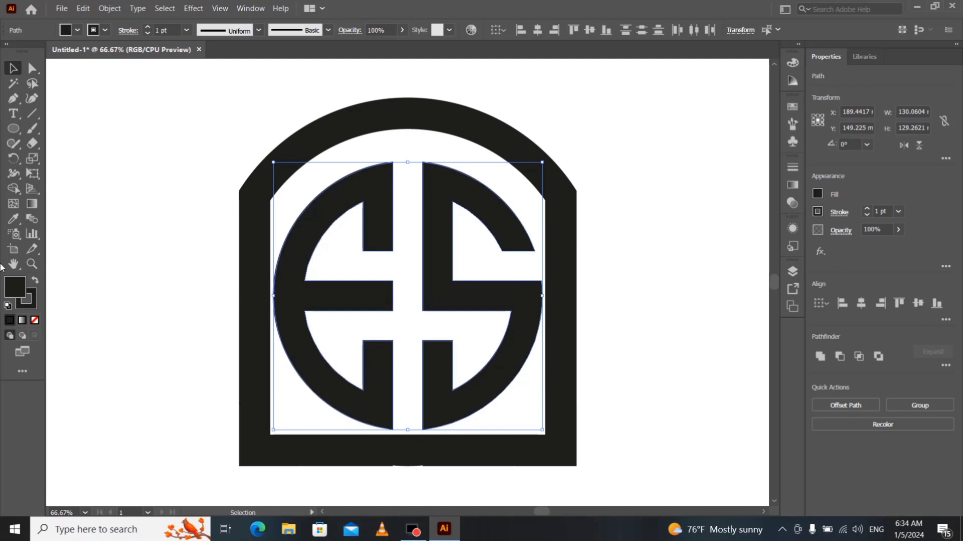
Select the frame and both letter halves and set their stroke to None
{"action": "left_click", "coordinate": [145, 286]}
{"action": "left_click_drag", "start_coordinate": [140, 129], "coordinate": [647, 475]}
{"action": "left_click", "coordinate": [105, 30]}
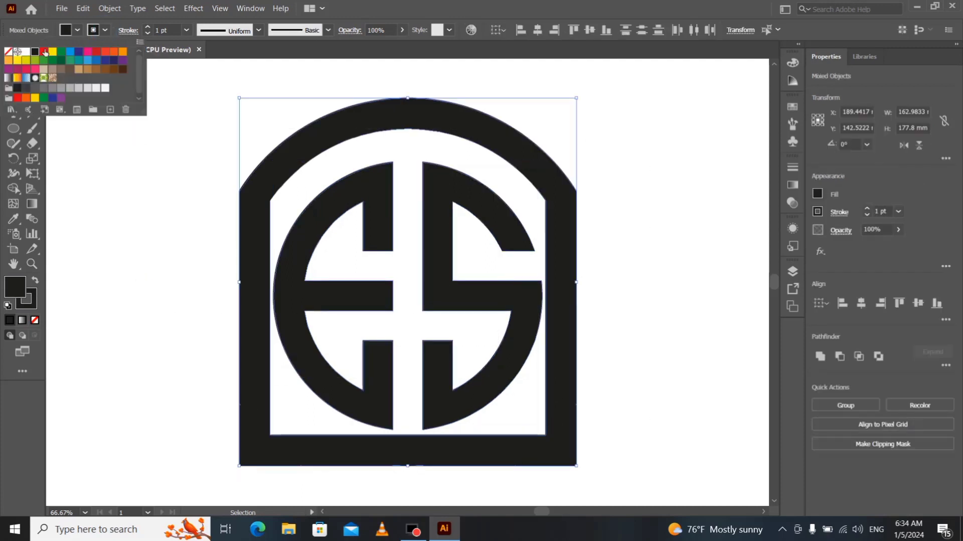
{"action": "left_click", "coordinate": [10, 52]}
{"action": "left_click", "coordinate": [114, 279]}
{"action": "left_click", "coordinate": [126, 297]}
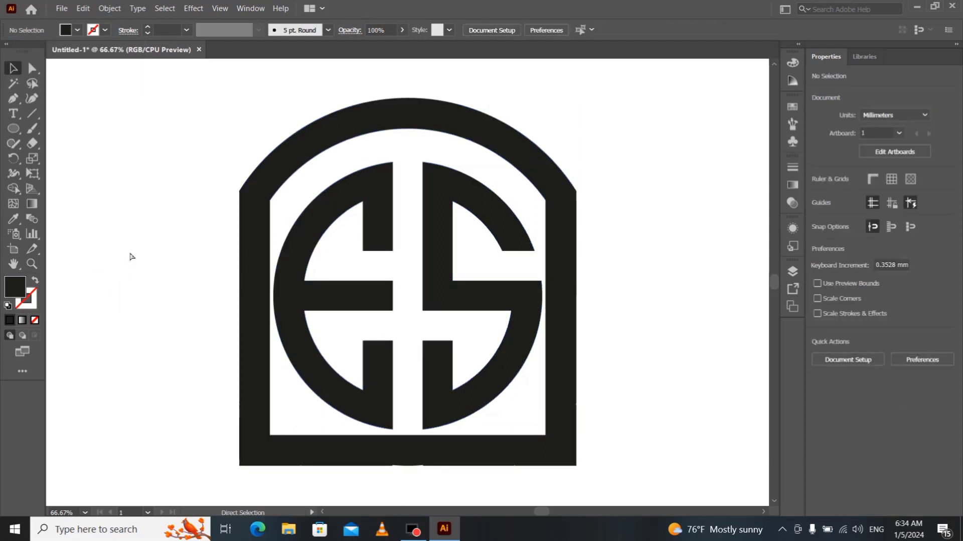
Examine the black logo at different magnifications, checking its edges and its spacing inside the frame
{"action": "key", "text": "ctrl+minus"}
{"action": "key", "text": "ctrl+minus"}
{"action": "key", "text": "ctrl+plus"}
{"action": "key", "text": "ctrl+plus"}
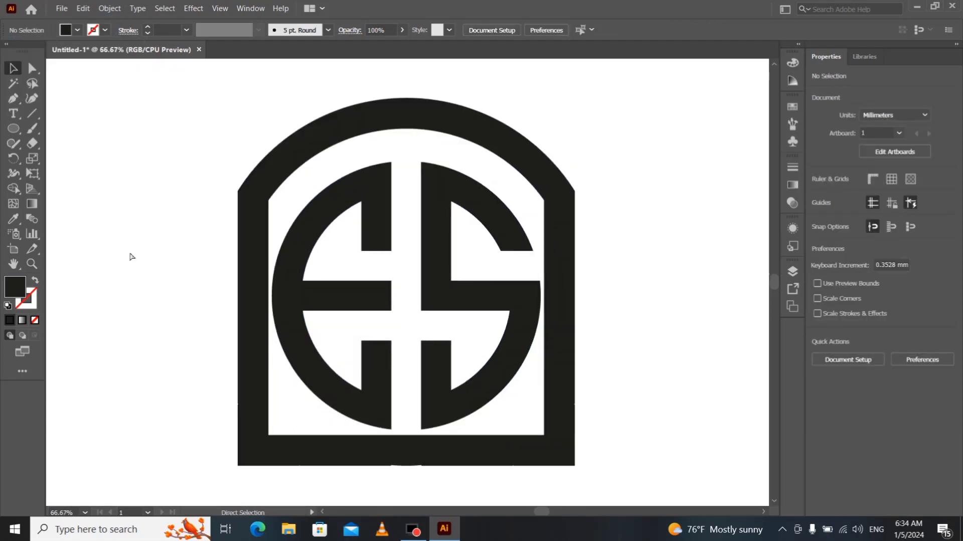
{"action": "key", "text": "ctrl+minus"}
{"action": "key", "text": "ctrl+minus"}
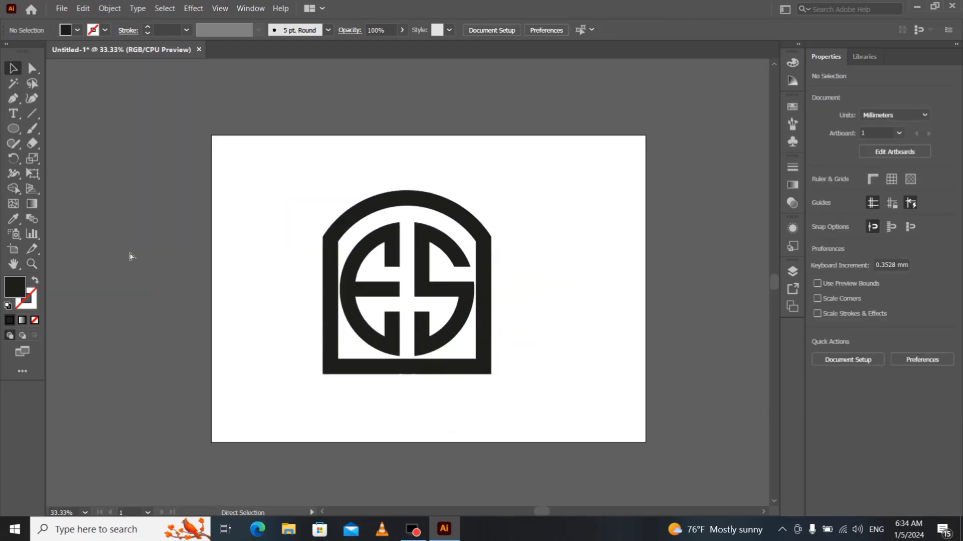
{"action": "key", "text": "ctrl+plus"}
{"action": "scroll", "coordinate": [226, 200], "scroll_direction": "down", "scroll_amount": 3}
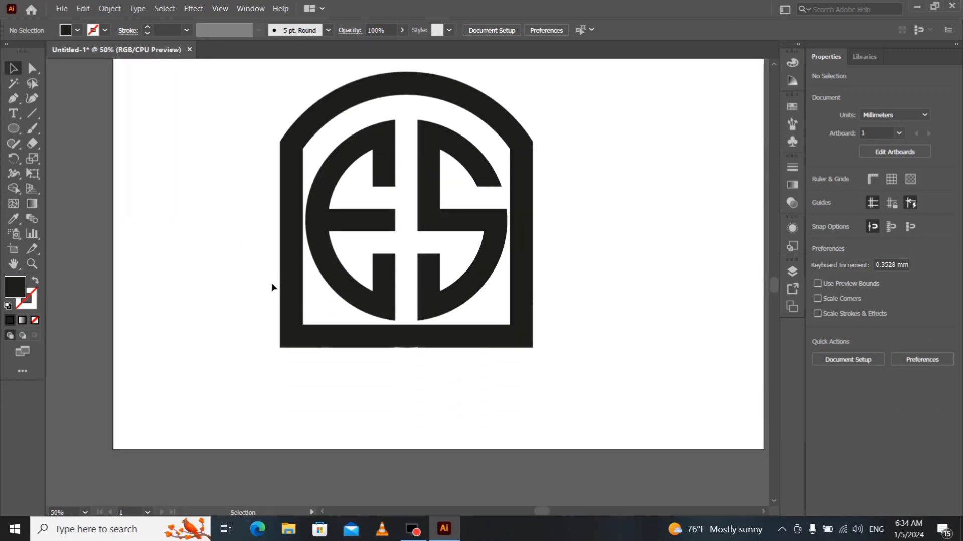
{"action": "scroll", "coordinate": [271, 287], "scroll_direction": "up", "scroll_amount": 2}
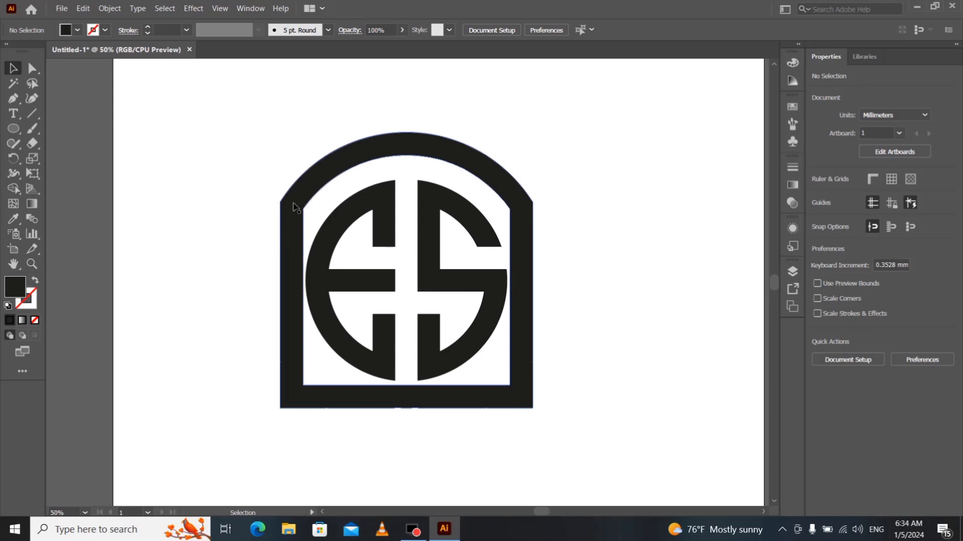
Fill the left letter half with a linear gradient and add a colour stop at about 50%
{"action": "left_click", "coordinate": [319, 250]}
{"action": "left_click", "coordinate": [793, 184]}
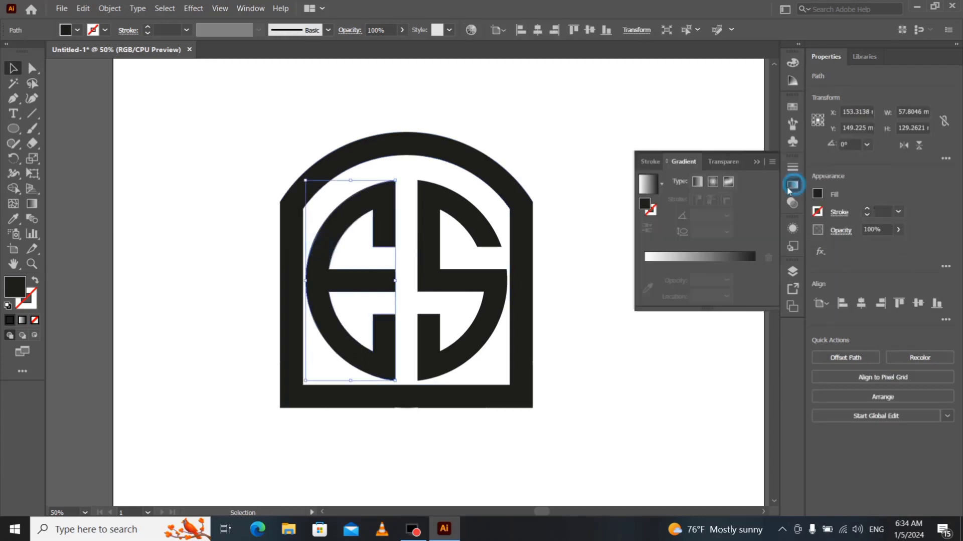
{"action": "left_click", "coordinate": [646, 188]}
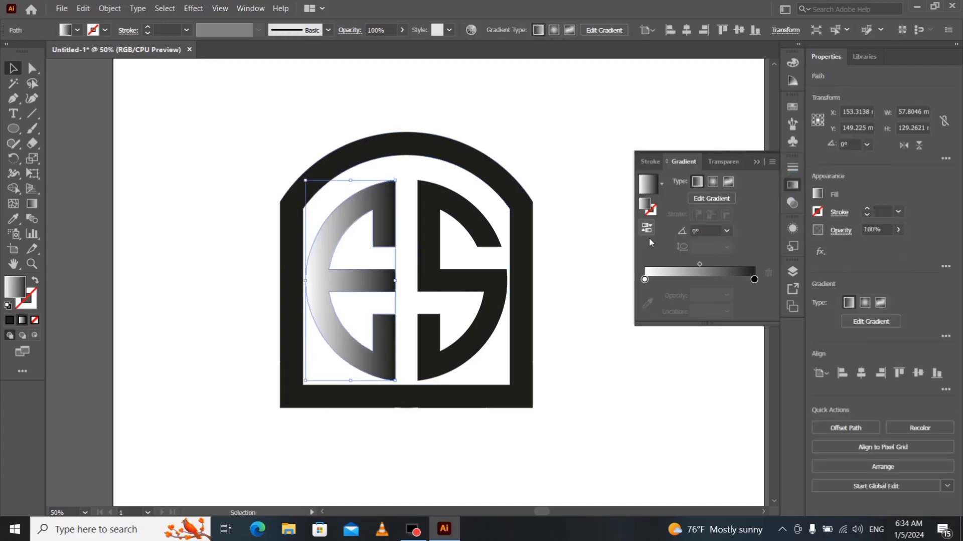
{"action": "left_click", "coordinate": [698, 280]}
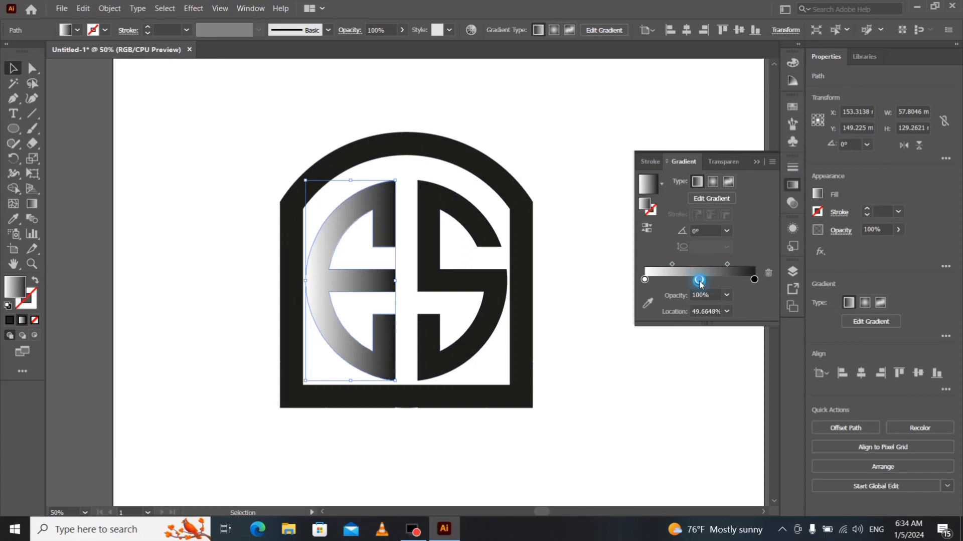
Change the black end stop of the left letter's gradient to a dark blue swatch
{"action": "double_click", "coordinate": [754, 279]}
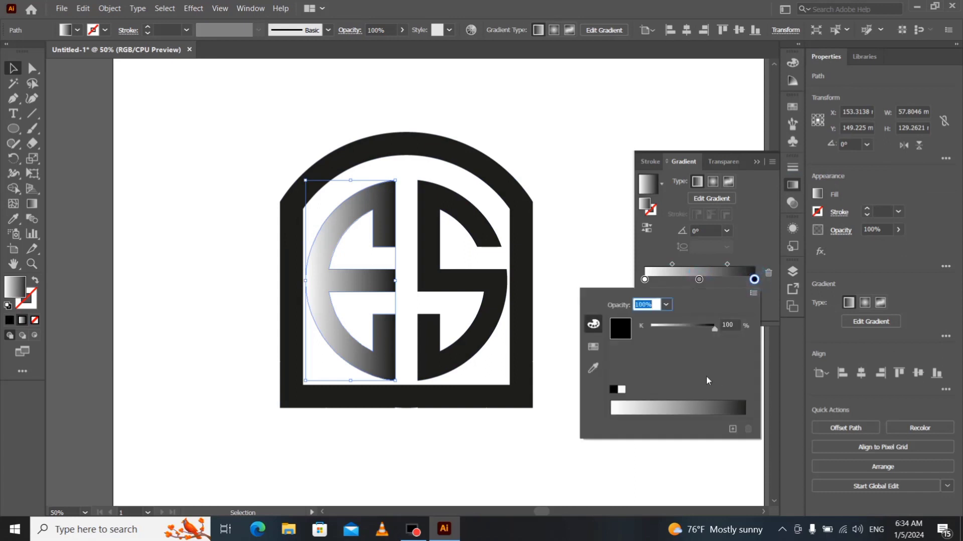
{"action": "left_click", "coordinate": [593, 347]}
{"action": "left_click", "coordinate": [681, 327]}
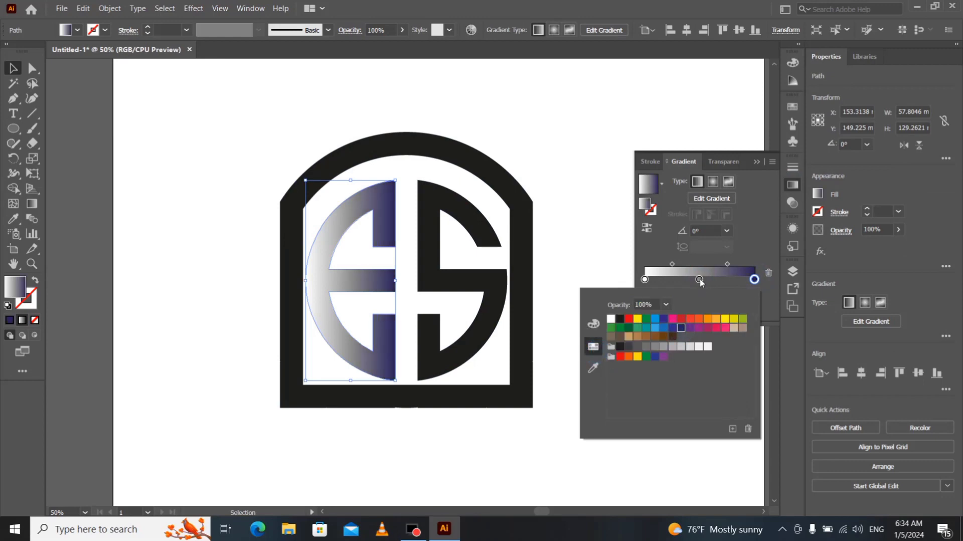
{"action": "left_click", "coordinate": [673, 328]}
Colour the gradient's middle stop magenta-purple and its white start stop light blue
{"action": "left_click", "coordinate": [700, 280]}
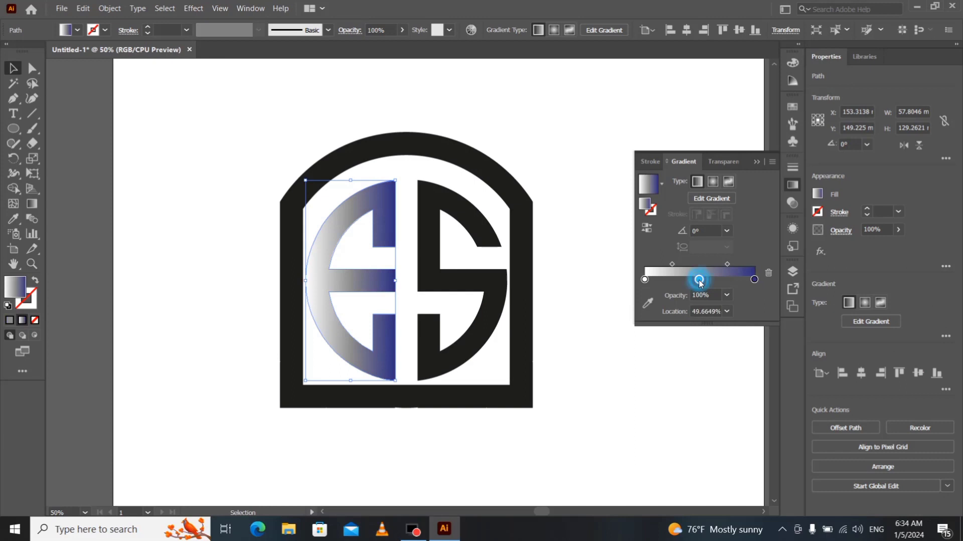
{"action": "double_click", "coordinate": [700, 281]}
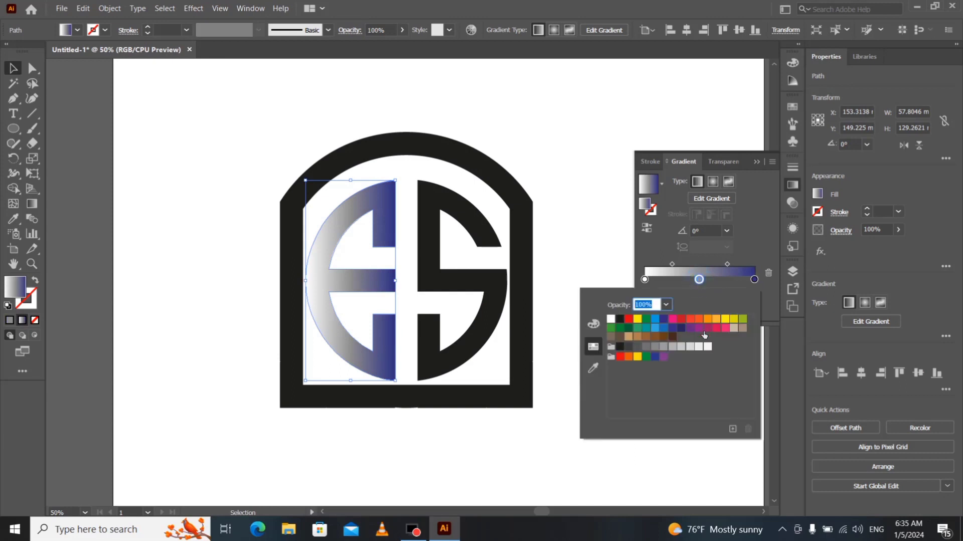
{"action": "left_click", "coordinate": [700, 328]}
{"action": "left_click", "coordinate": [645, 280]}
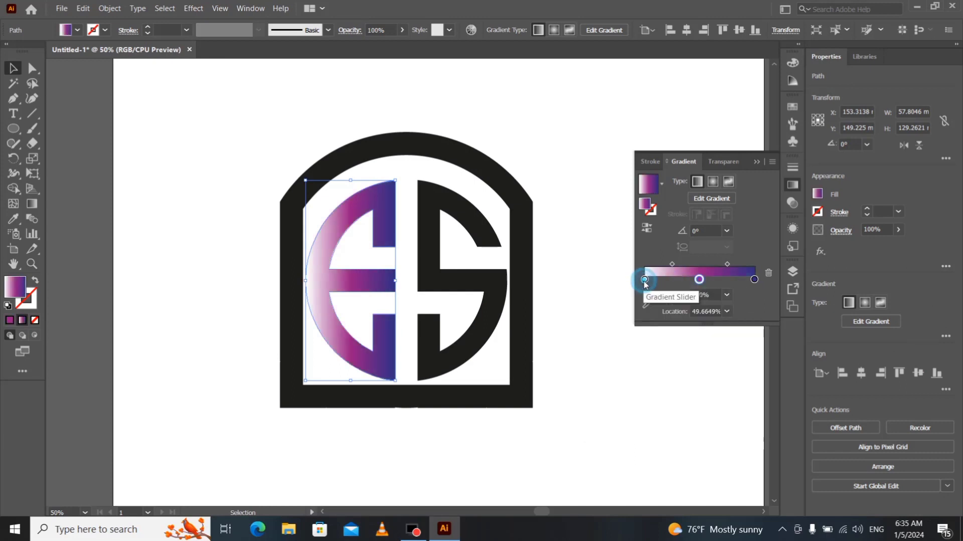
{"action": "double_click", "coordinate": [646, 280]}
{"action": "left_click", "coordinate": [658, 327]}
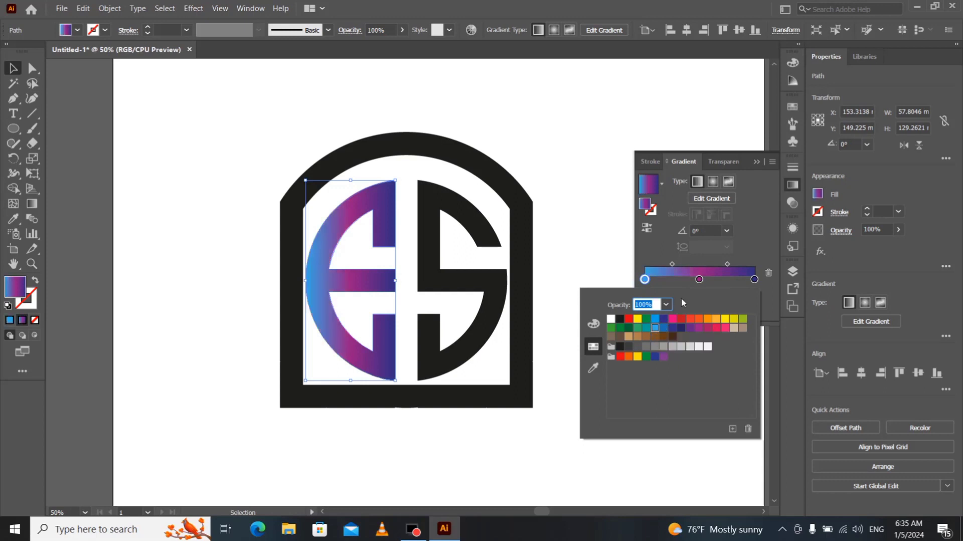
Rearrange the gradient so dark blue sits just past the middle and magenta-purple at the end, and add a stop at about 78%
{"action": "left_click", "coordinate": [755, 280]}
{"action": "mouse_move", "coordinate": [699, 279]}
{"action": "left_mouse_down"}
{"action": "mouse_move", "coordinate": [754, 279]}
{"action": "mouse_move", "coordinate": [708, 281]}
{"action": "left_mouse_up"}
{"action": "left_click", "coordinate": [728, 280]}
{"action": "left_click", "coordinate": [731, 281]}
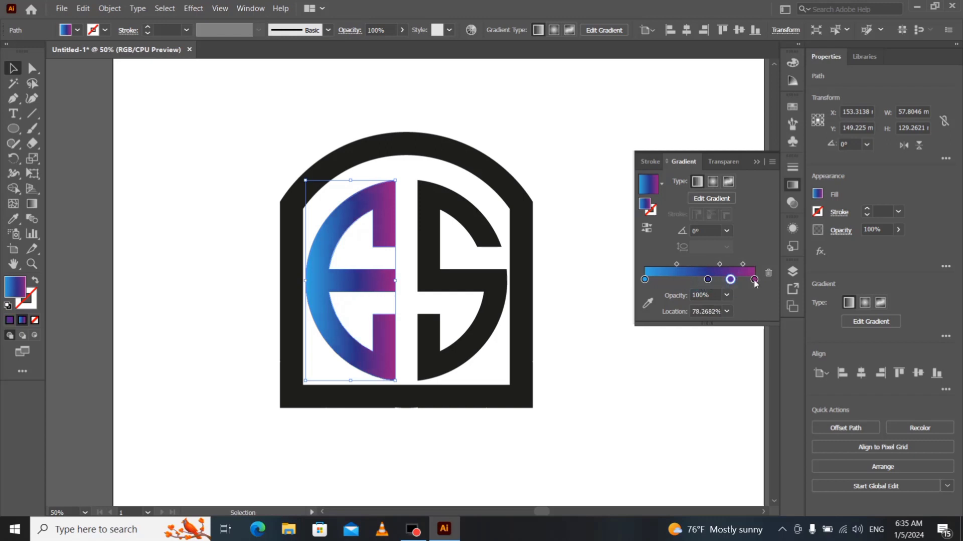
Brighten the gradient's magenta-purple end stop by setting its red value to 181
{"action": "double_click", "coordinate": [754, 279]}
{"action": "left_click", "coordinate": [593, 324]}
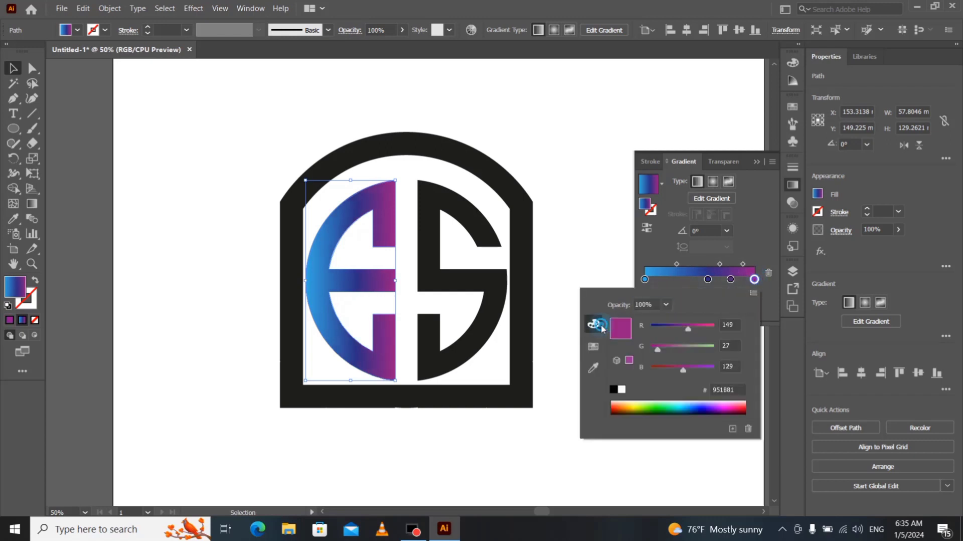
{"action": "left_click_drag", "start_coordinate": [689, 328], "coordinate": [697, 330]}
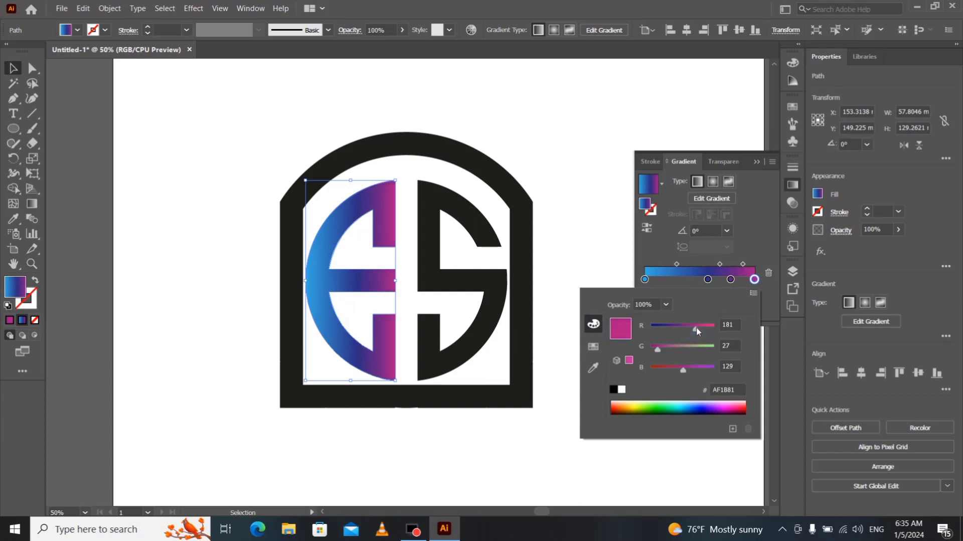
Shift the left letter's dark blue gradient stop slightly toward the light blue start and raise its blue value
{"action": "left_click_drag", "start_coordinate": [708, 279], "coordinate": [703, 284]}
{"action": "double_click", "coordinate": [704, 281]}
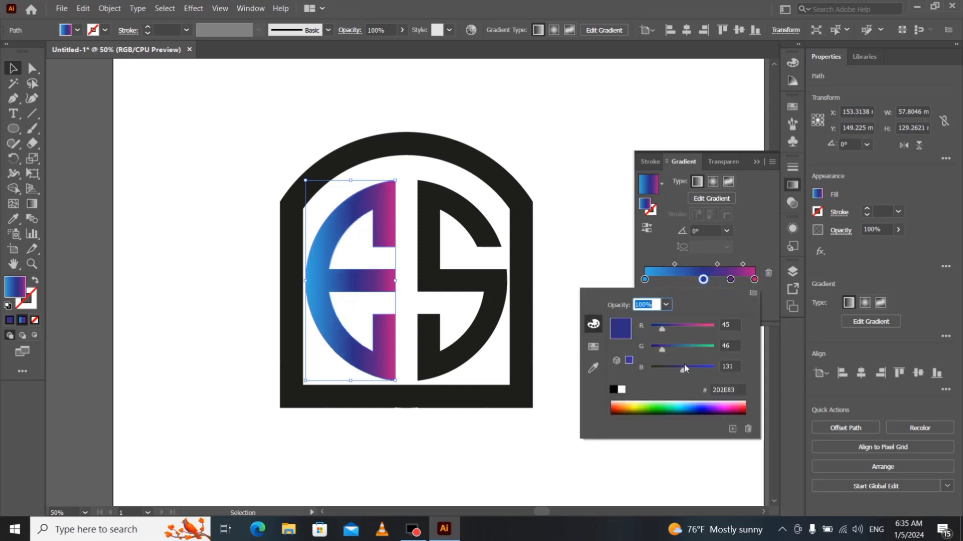
{"action": "left_click_drag", "start_coordinate": [683, 373], "coordinate": [691, 370]}
Recolour the gradient's light blue start stop to cyan with green 203 and red about 40, then close the gradient settings and deselect
{"action": "left_click", "coordinate": [645, 280]}
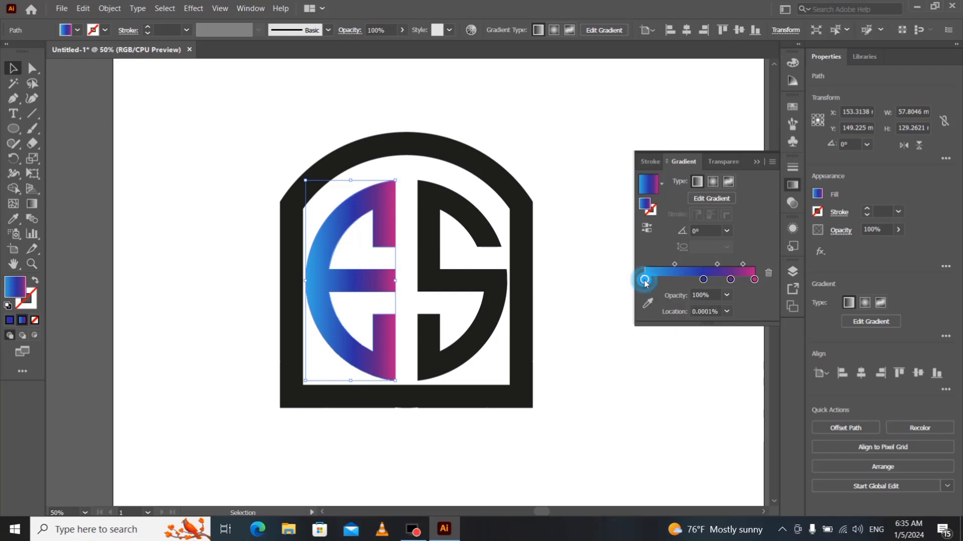
{"action": "double_click", "coordinate": [645, 279]}
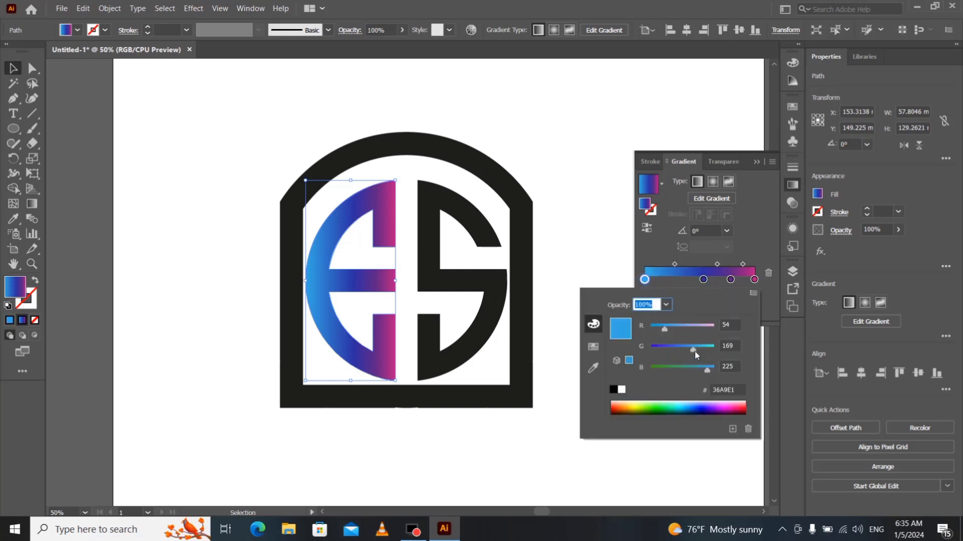
{"action": "left_click_drag", "start_coordinate": [695, 353], "coordinate": [661, 329]}
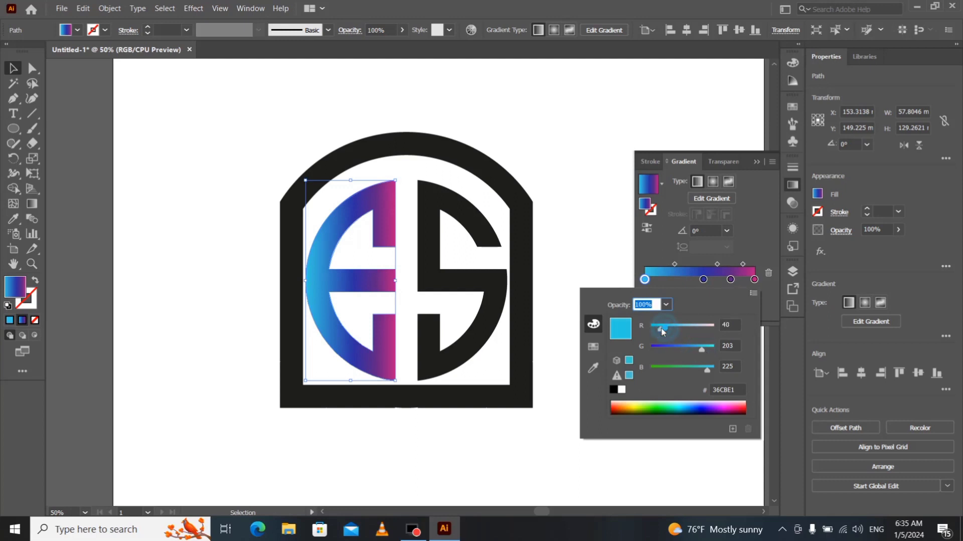
{"action": "left_click", "coordinate": [753, 162]}
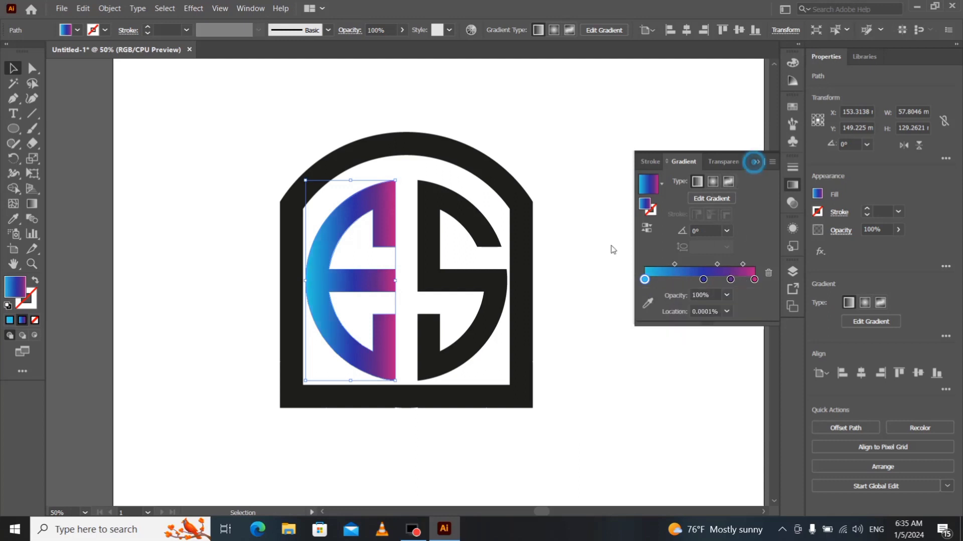
{"action": "left_click", "coordinate": [10, 66]}
{"action": "left_click", "coordinate": [188, 252]}
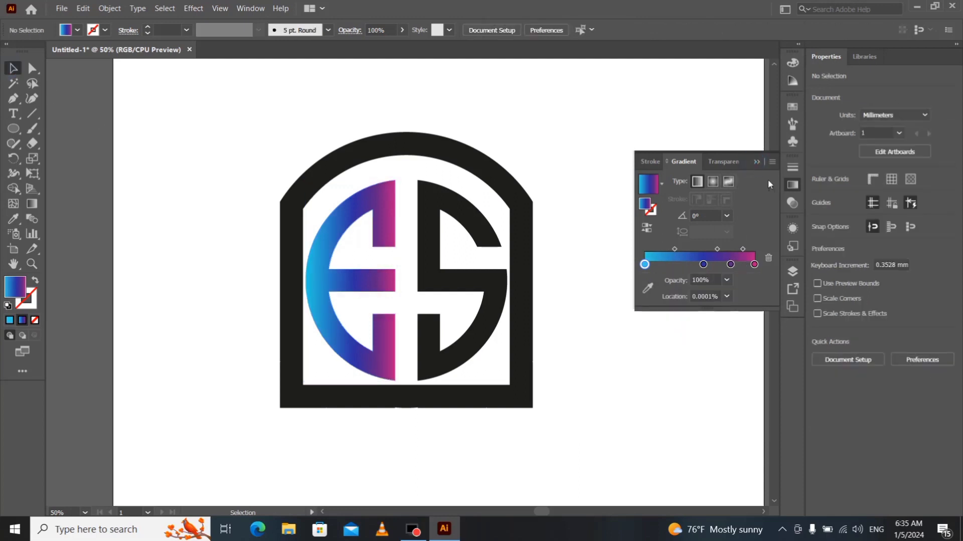
{"action": "left_click", "coordinate": [755, 160]}
Redraw the left letter's gradient horizontally, from well outside the frame's left side to just past the letter's inner edge
{"action": "left_click", "coordinate": [363, 281]}
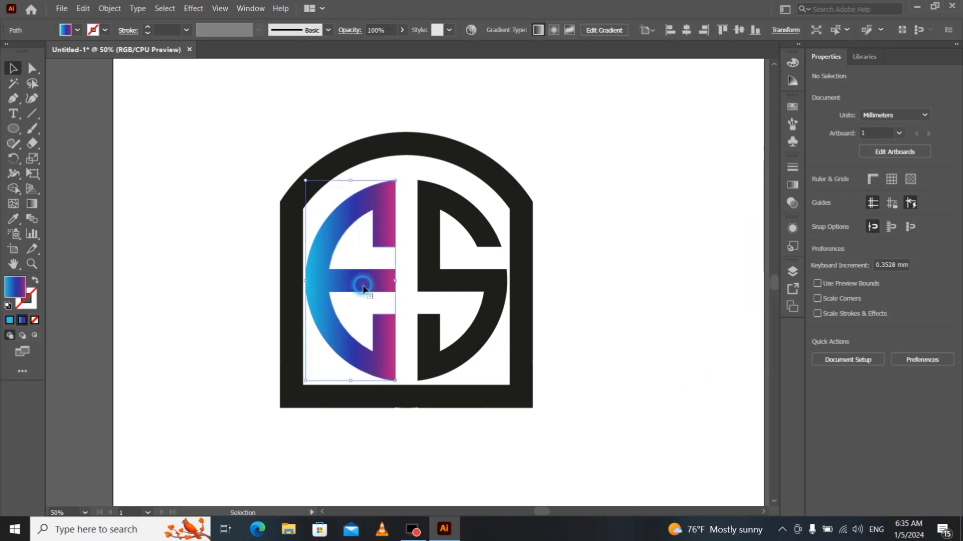
{"action": "left_click", "coordinate": [32, 203]}
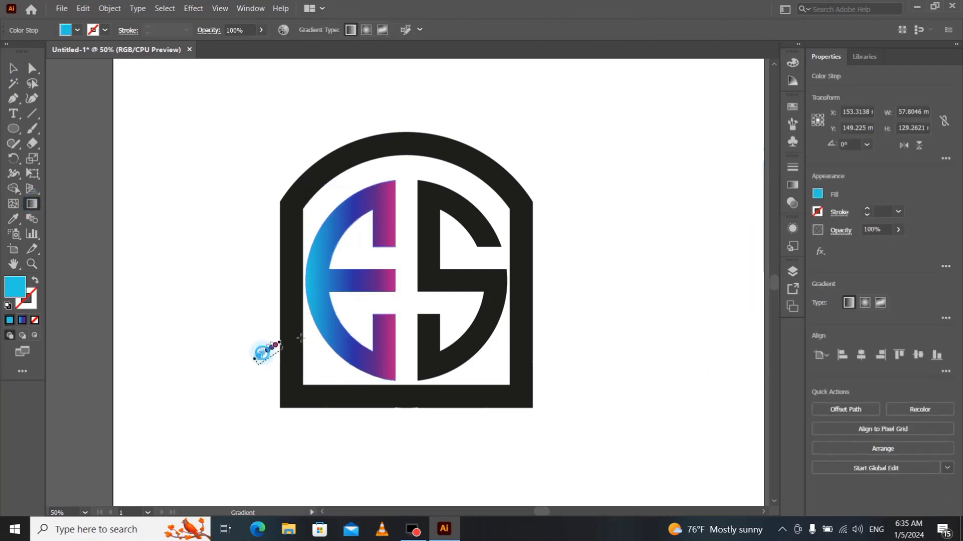
{"action": "left_click_drag", "start_coordinate": [254, 346], "coordinate": [406, 271]}
{"action": "mouse_move", "coordinate": [216, 281]}
{"action": "left_mouse_down"}
{"action": "mouse_move", "coordinate": [427, 281]}
{"action": "mouse_move", "coordinate": [415, 280]}
{"action": "left_mouse_up"}
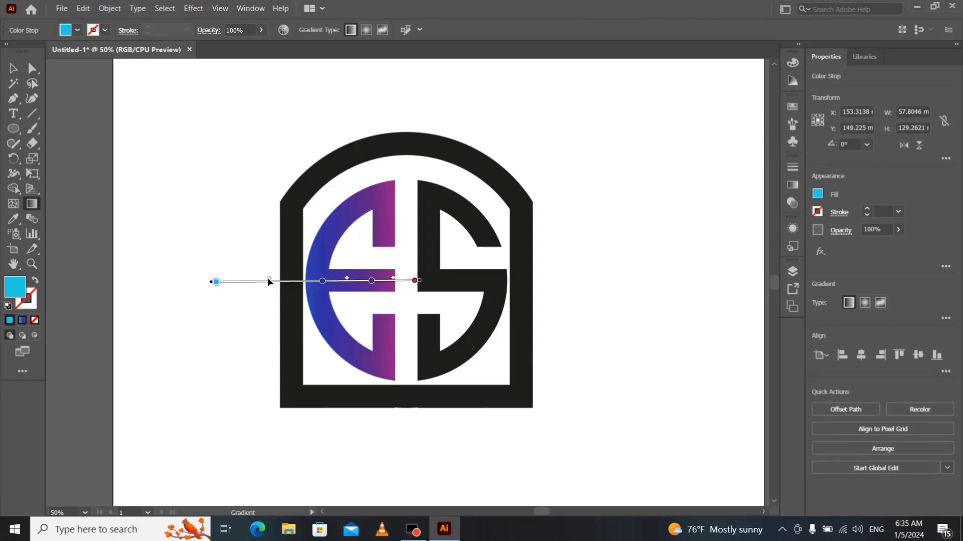
Slide the left letter's dark blue and purple stops toward its inner edge and bring the cyan stop in to the frame's left side
{"action": "left_click_drag", "start_coordinate": [270, 278], "coordinate": [393, 282]}
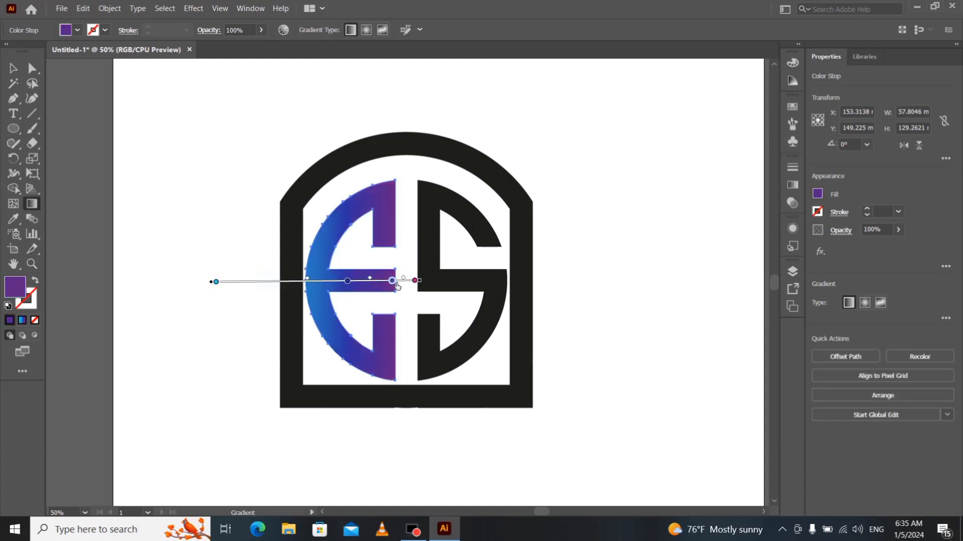
{"action": "left_click", "coordinate": [348, 282]}
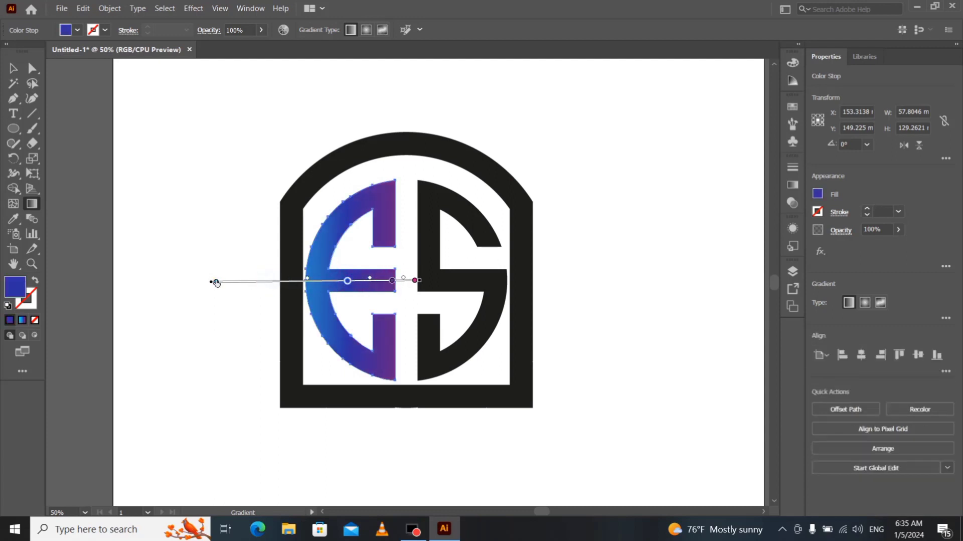
{"action": "left_click_drag", "start_coordinate": [217, 282], "coordinate": [287, 290]}
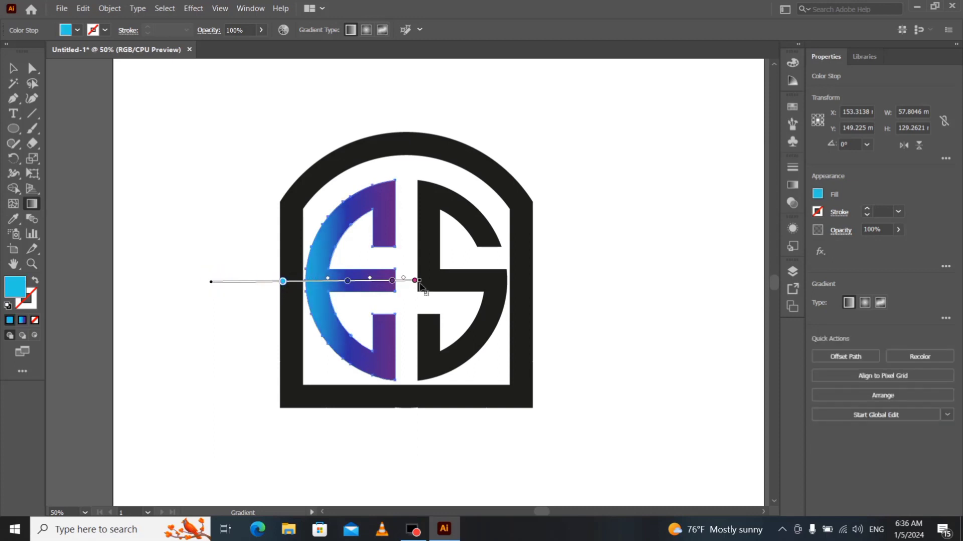
Remove the purple stop from the left letter's gradient, nudge the magenta end stop inward, and deselect the letter
{"action": "left_click_drag", "start_coordinate": [419, 284], "coordinate": [391, 302]}
{"action": "left_click", "coordinate": [391, 283]}
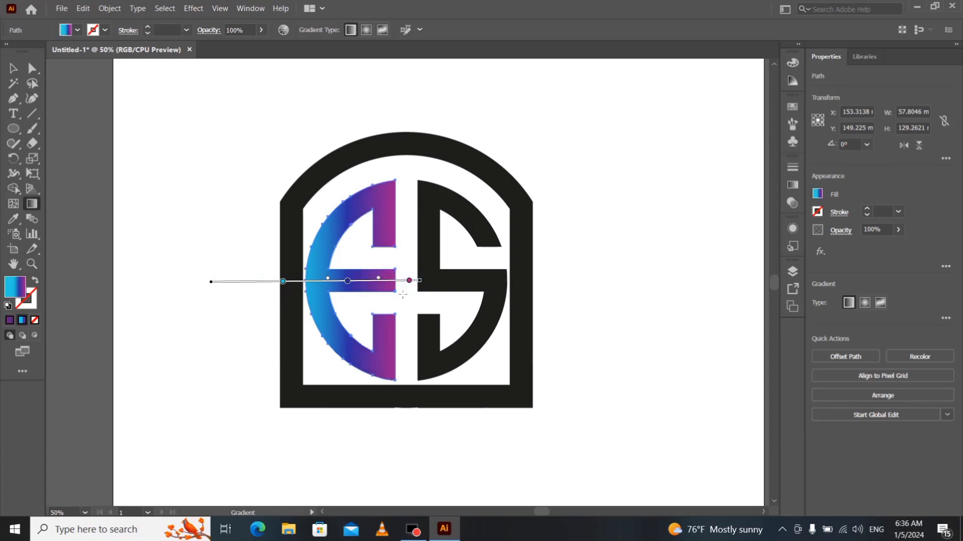
{"action": "left_click", "coordinate": [411, 281]}
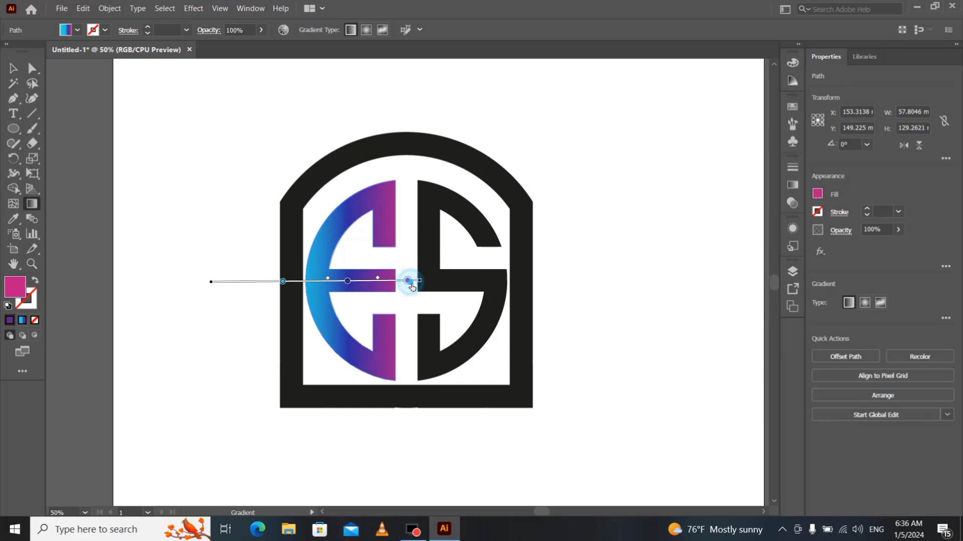
{"action": "left_click", "coordinate": [350, 281]}
{"action": "key", "text": "v"}
{"action": "left_click", "coordinate": [187, 358]}
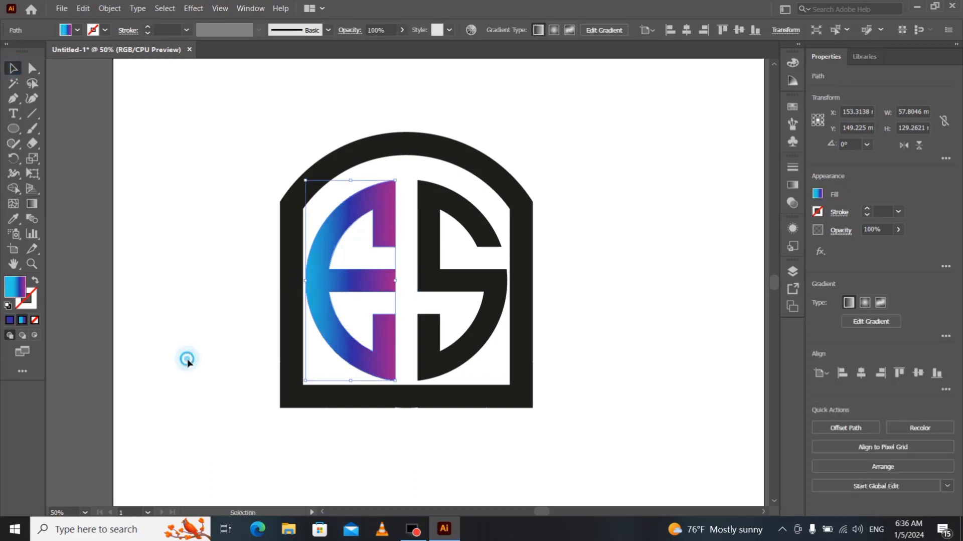
Copy the left letter's gradient onto the black right letter with the Eyedropper
{"action": "left_click", "coordinate": [440, 279]}
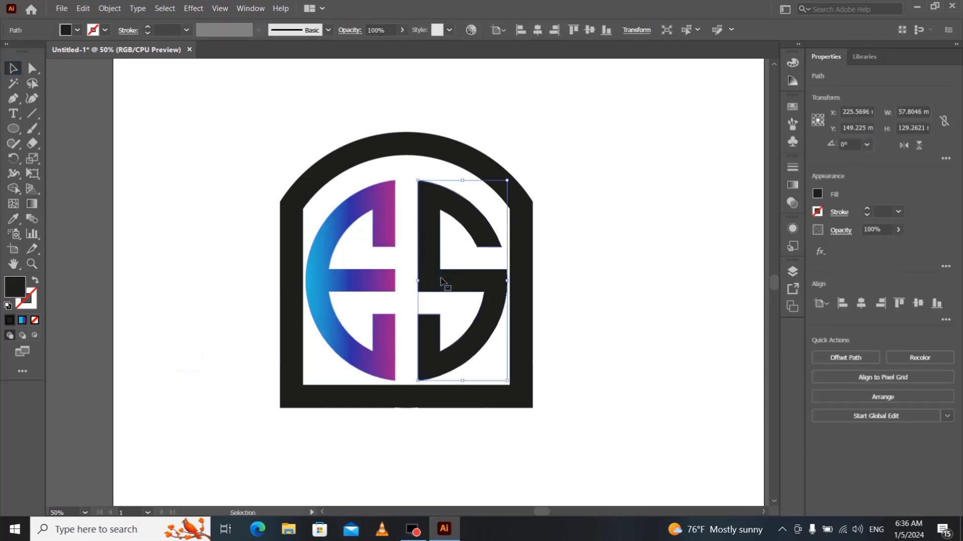
{"action": "key", "text": "i"}
{"action": "left_click", "coordinate": [321, 273]}
{"action": "left_click", "coordinate": [13, 68]}
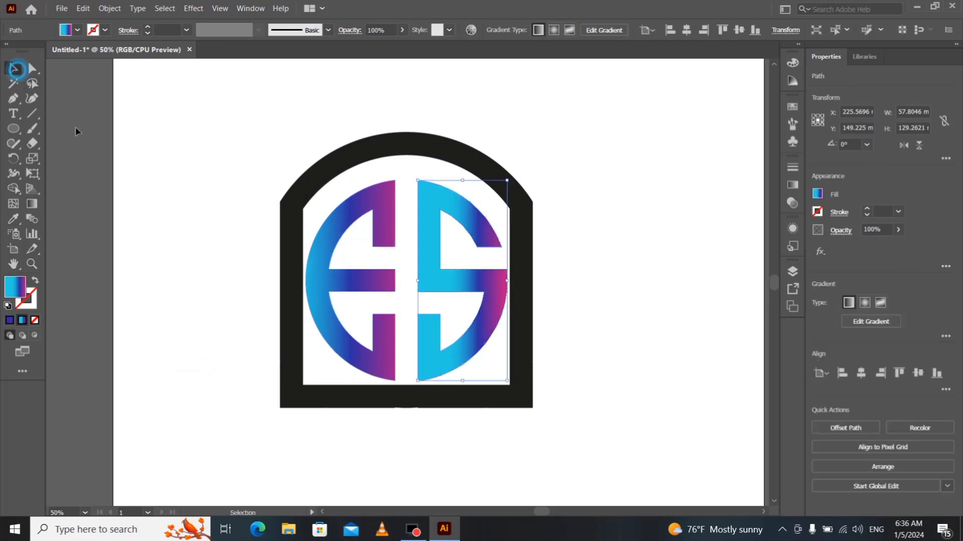
Reverse the right letter's gradient so magenta lies at its inner edge, and adjust its stops to mirror the left letter
{"action": "key", "text": "g"}
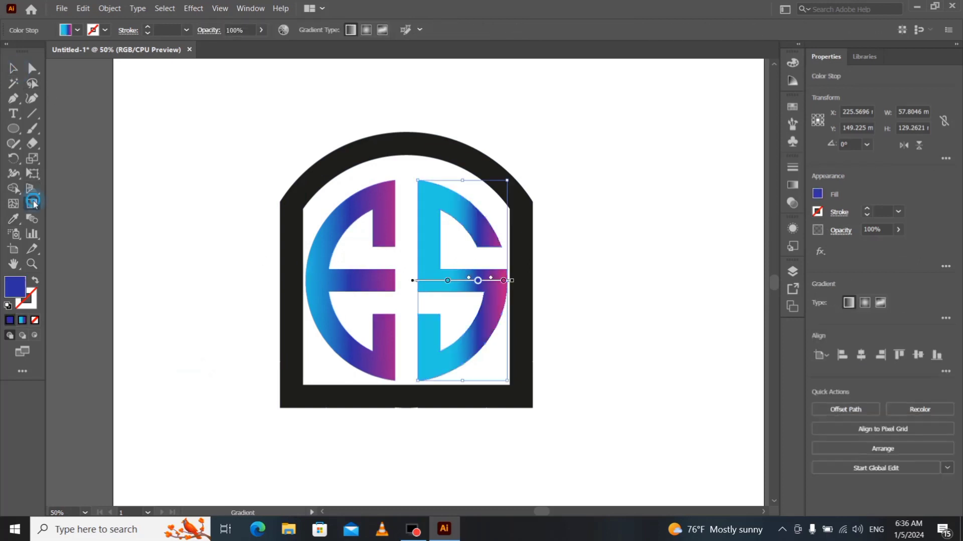
{"action": "left_click_drag", "start_coordinate": [545, 281], "coordinate": [406, 280]}
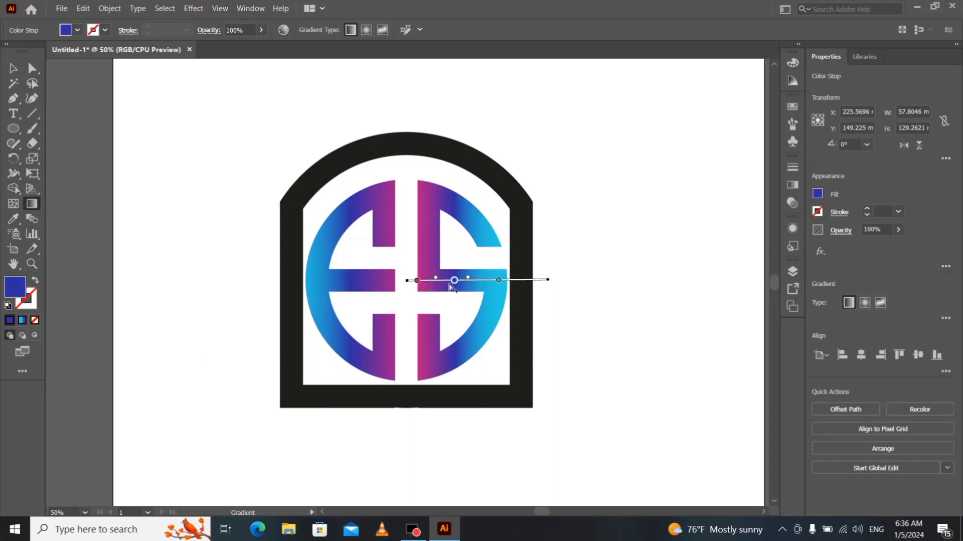
{"action": "left_click_drag", "start_coordinate": [454, 280], "coordinate": [412, 280]}
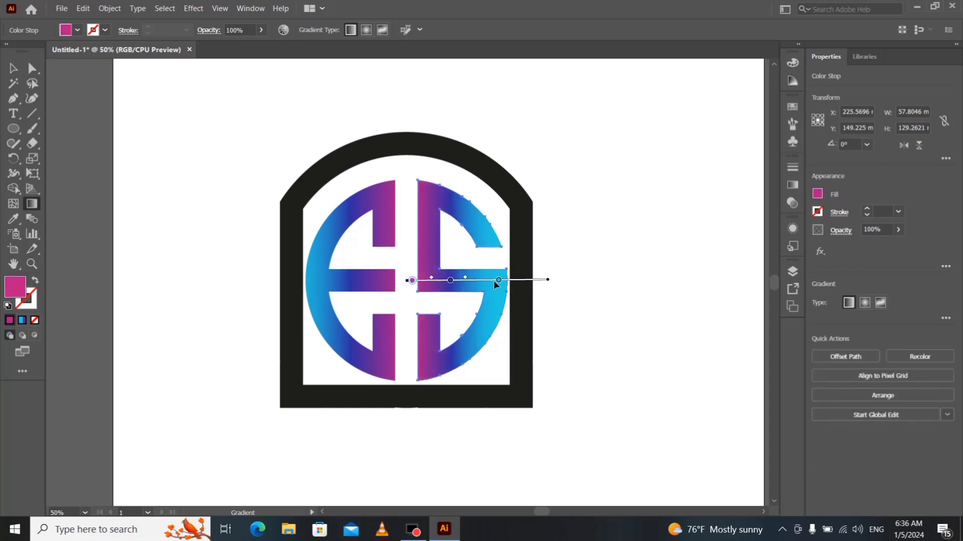
{"action": "left_click_drag", "start_coordinate": [503, 282], "coordinate": [468, 284]}
{"action": "left_click", "coordinate": [11, 65]}
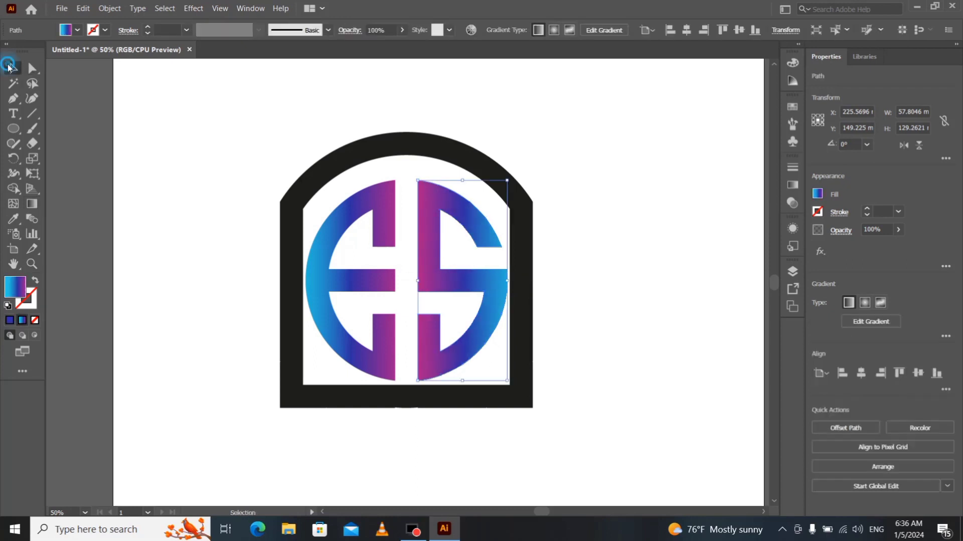
{"action": "left_click", "coordinate": [146, 301]}
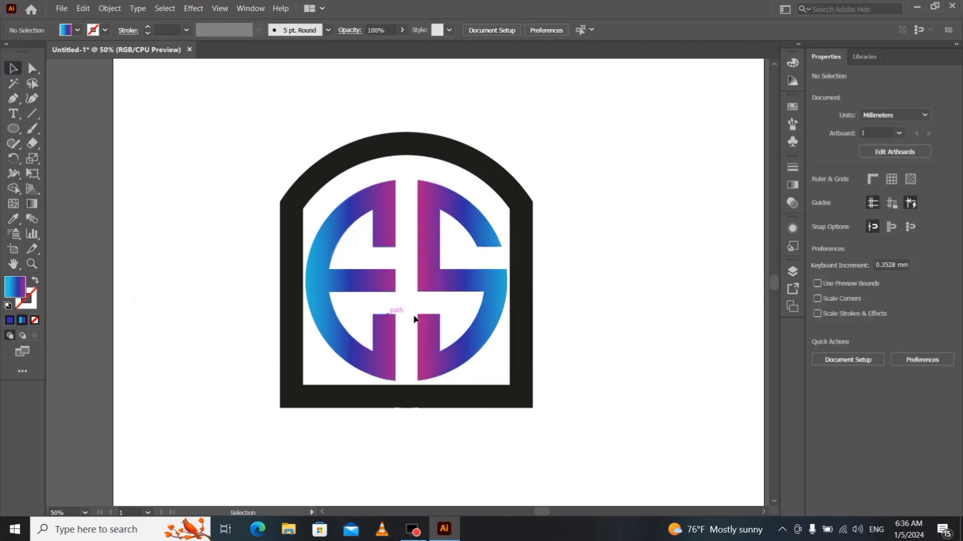
{"action": "left_click", "coordinate": [6, 64]}
{"action": "left_click", "coordinate": [151, 297]}
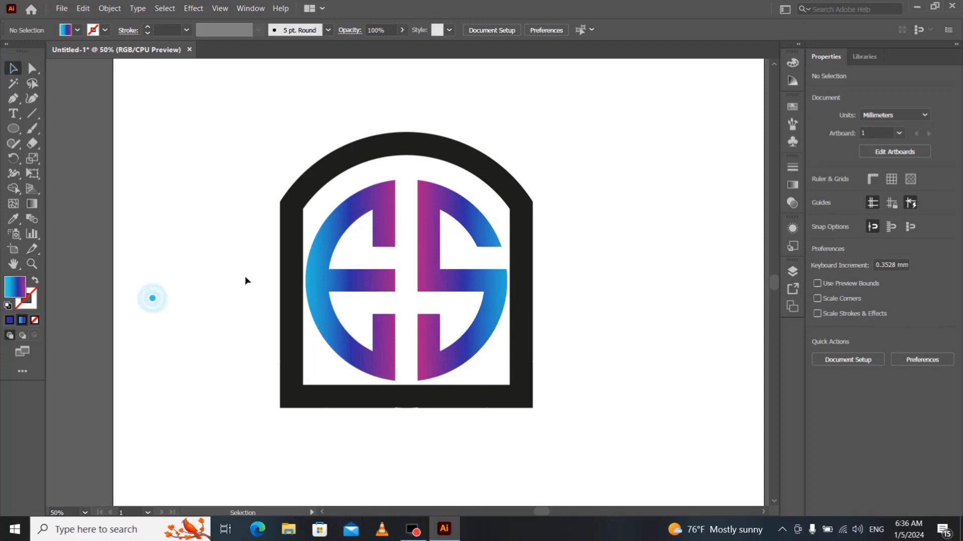
Copy the letters' gradient onto the black arched frame with the Eyedropper
{"action": "left_click", "coordinate": [291, 275]}
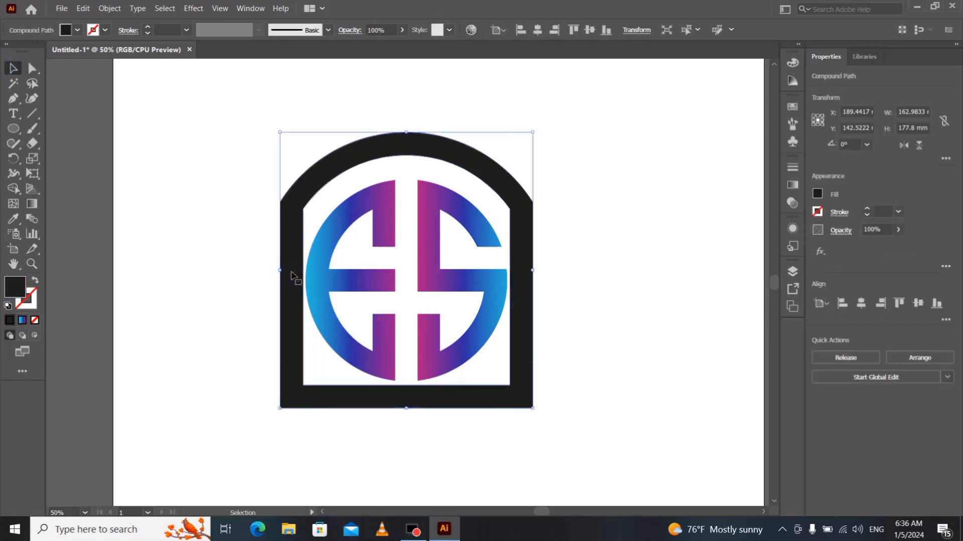
{"action": "key", "text": "i"}
{"action": "left_click", "coordinate": [380, 216]}
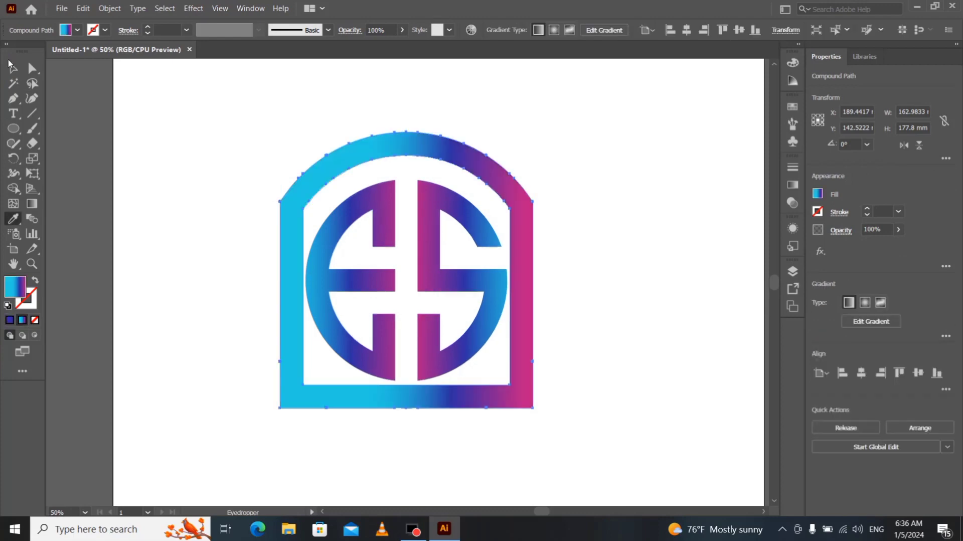
{"action": "left_click", "coordinate": [11, 65]}
{"action": "left_click", "coordinate": [195, 339]}
Redraw the frame's gradient vertically with magenta at the arch, and lower the cyan stop to the base and the dark blue stop below centre
{"action": "left_click", "coordinate": [286, 368]}
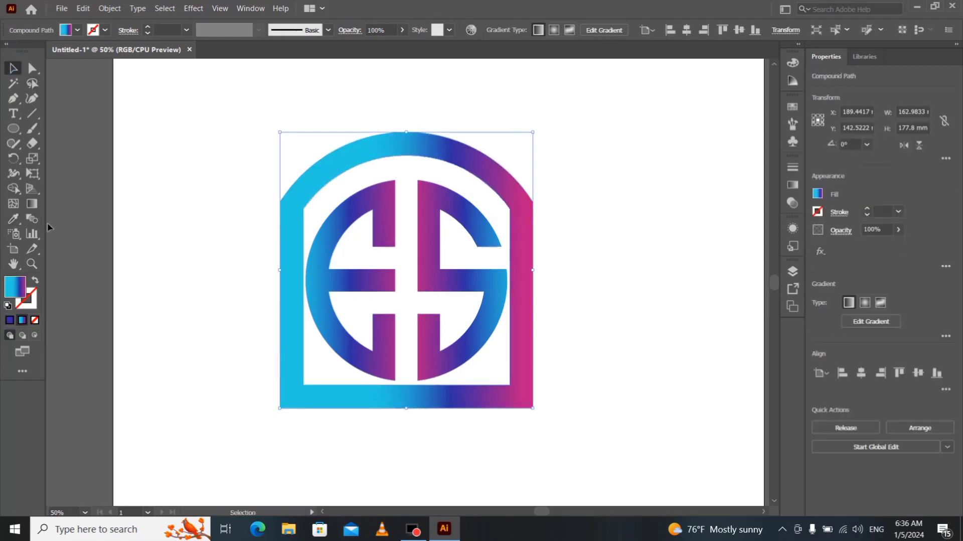
{"action": "left_click", "coordinate": [32, 203]}
{"action": "mouse_move", "coordinate": [398, 434]}
{"action": "left_mouse_down"}
{"action": "mouse_move", "coordinate": [388, 307]}
{"action": "mouse_move", "coordinate": [397, 141]}
{"action": "left_mouse_up"}
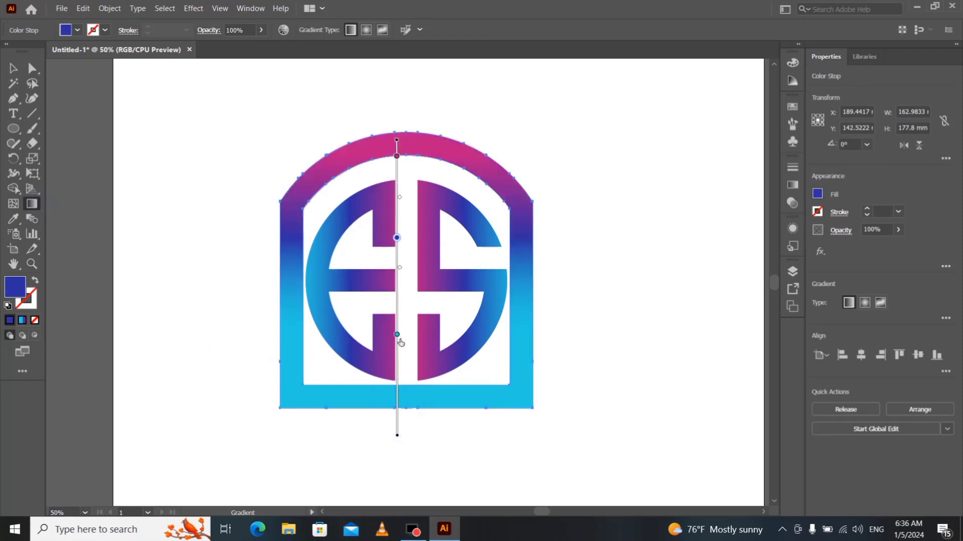
{"action": "left_click_drag", "start_coordinate": [396, 334], "coordinate": [397, 398]}
{"action": "left_click_drag", "start_coordinate": [397, 237], "coordinate": [397, 298]}
{"action": "left_click_drag", "start_coordinate": [404, 332], "coordinate": [405, 365]}
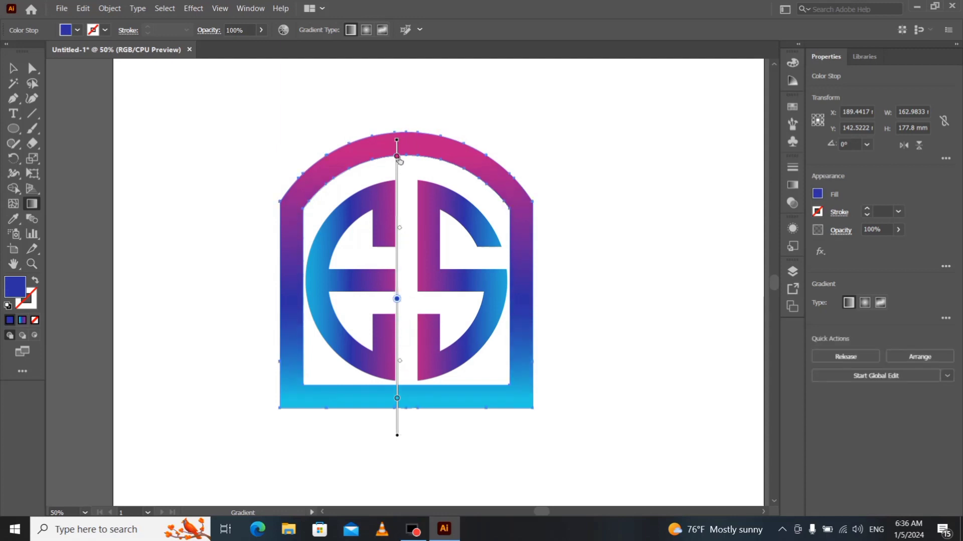
Move the magenta stop of the frame's gradient up into the arch and shift the magenta-to-blue midpoint up close to it
{"action": "left_click_drag", "start_coordinate": [397, 156], "coordinate": [398, 142]}
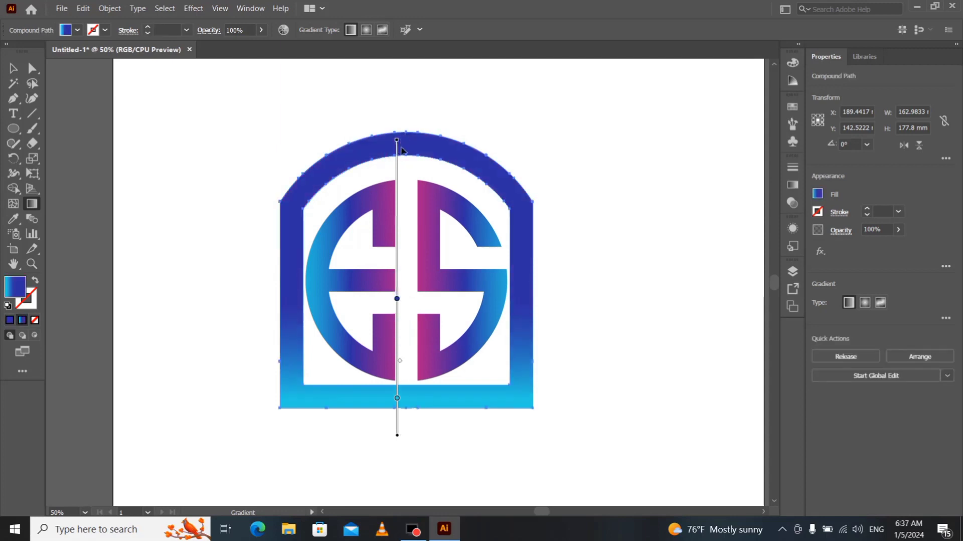
{"action": "key", "text": "ctrl+z"}
{"action": "left_click_drag", "start_coordinate": [407, 157], "coordinate": [406, 148]}
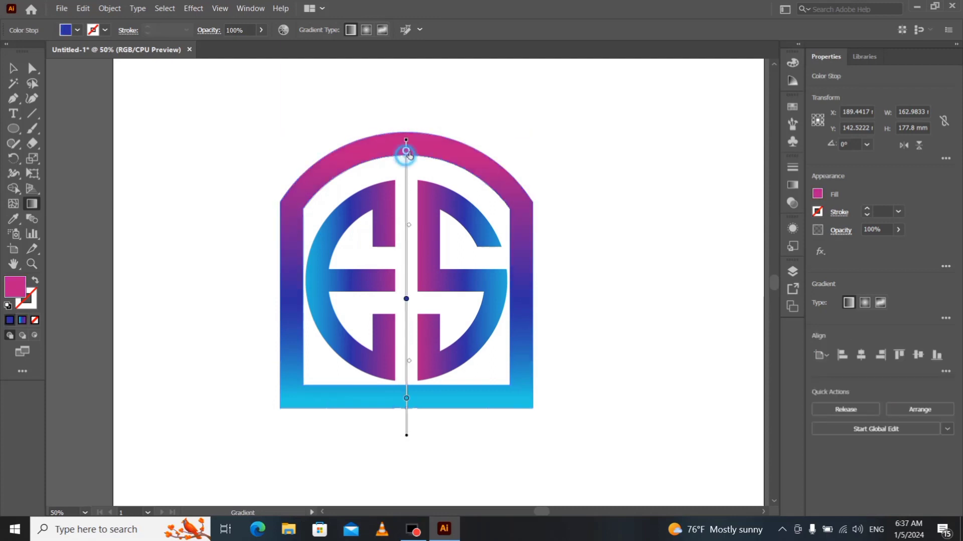
{"action": "left_click_drag", "start_coordinate": [414, 225], "coordinate": [411, 185]}
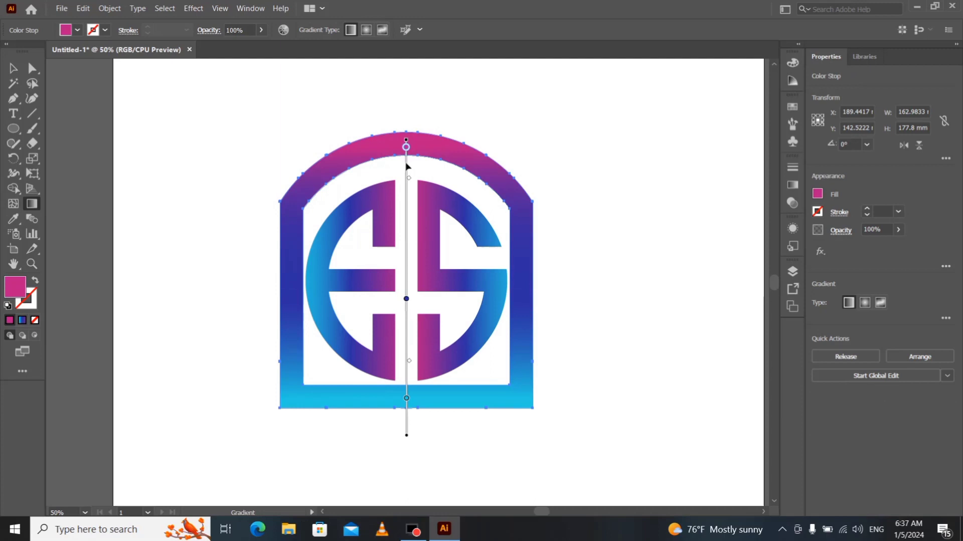
{"action": "left_click", "coordinate": [406, 164]}
{"action": "left_click_drag", "start_coordinate": [410, 180], "coordinate": [409, 169]}
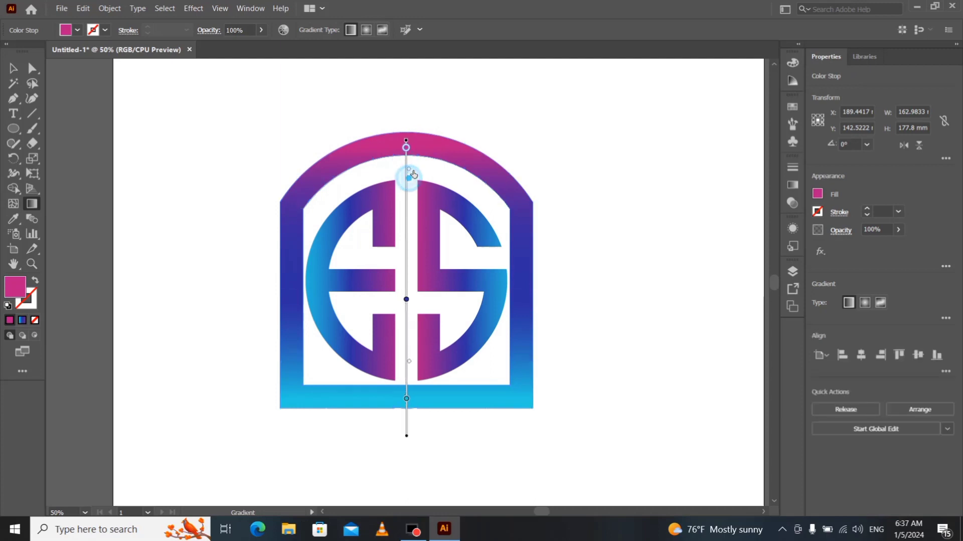
Raise the dark blue stop to about the frame's centre, nudge the magenta stop upward, and shift the whole gradient slightly up
{"action": "left_click_drag", "start_coordinate": [407, 299], "coordinate": [406, 274]}
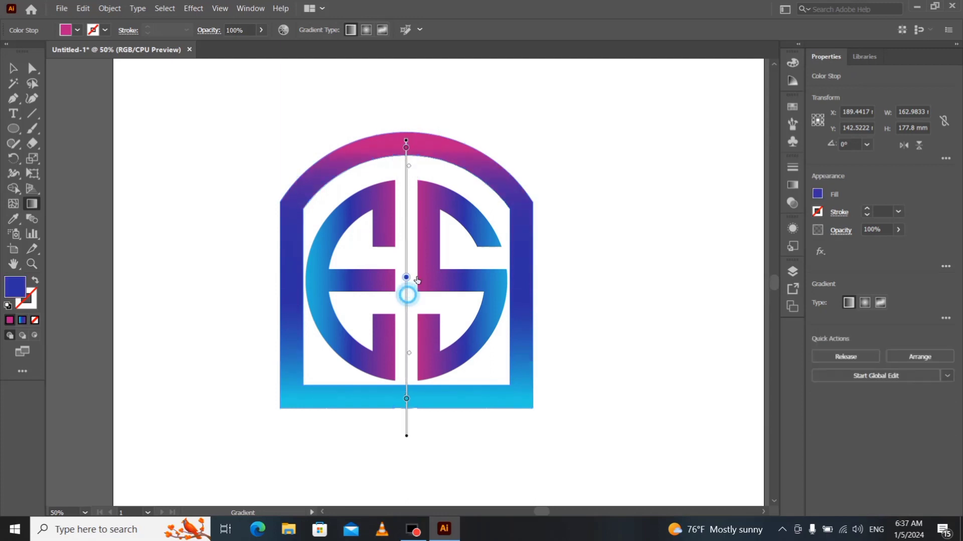
{"action": "left_click", "coordinate": [406, 147]}
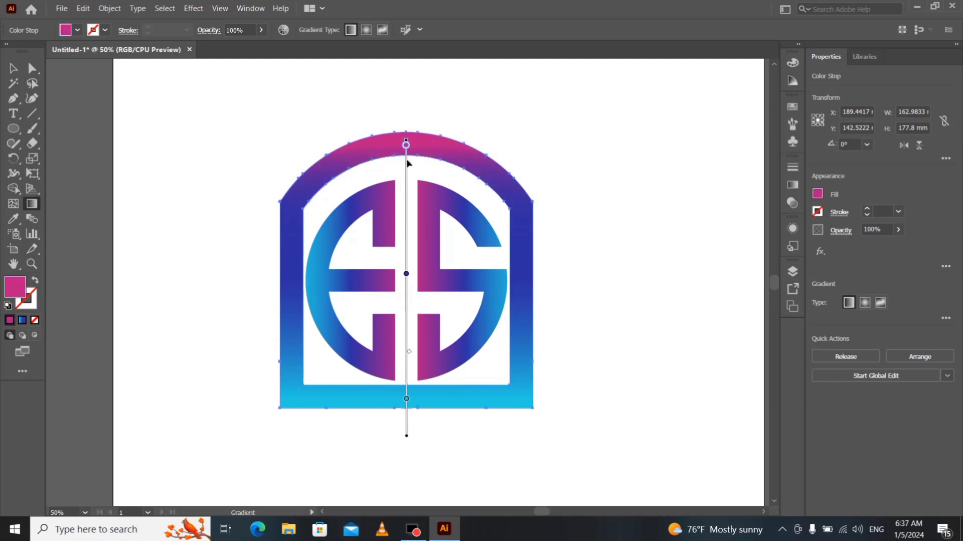
{"action": "left_click_drag", "start_coordinate": [407, 159], "coordinate": [409, 148]}
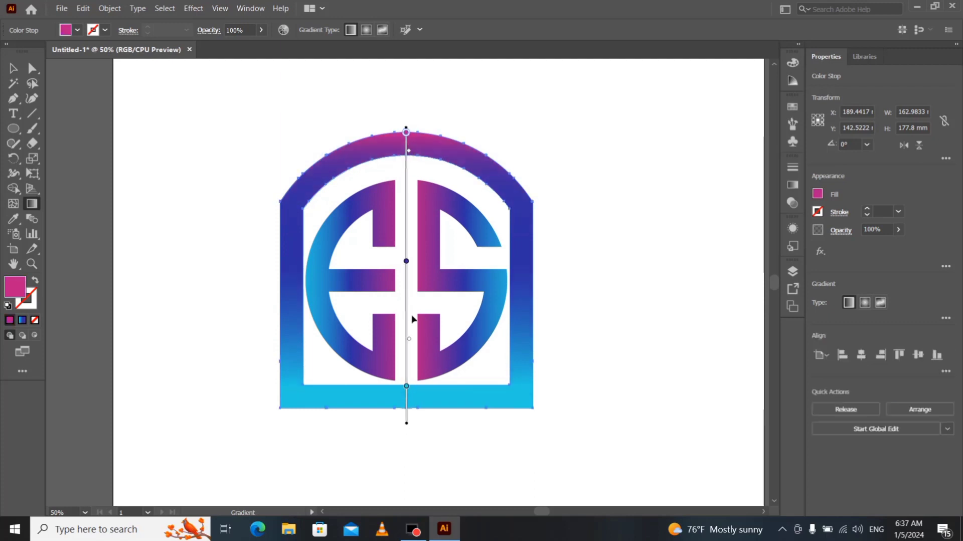
Lower the cyan stop of the frame's gradient to just below the frame's base and deselect the frame
{"action": "left_click_drag", "start_coordinate": [409, 391], "coordinate": [415, 417]}
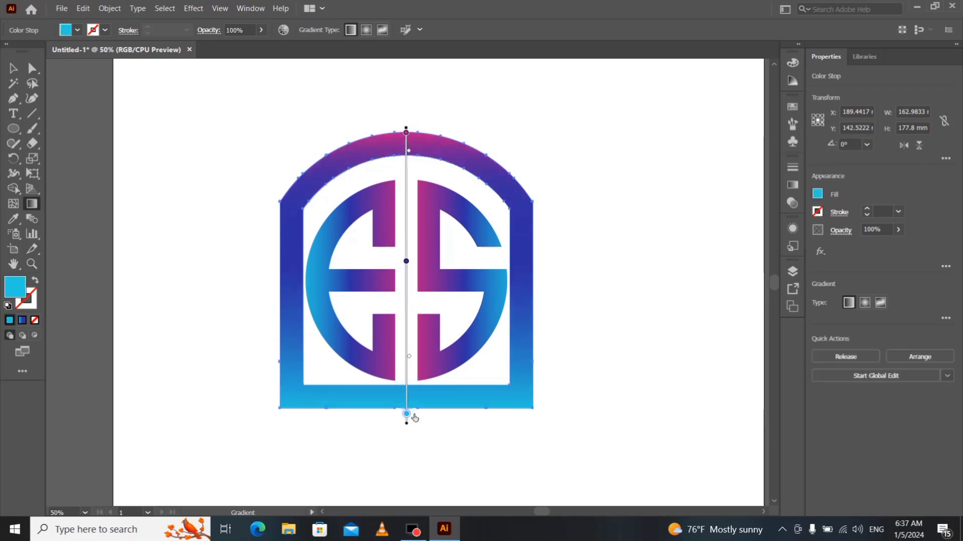
{"action": "left_click", "coordinate": [13, 68]}
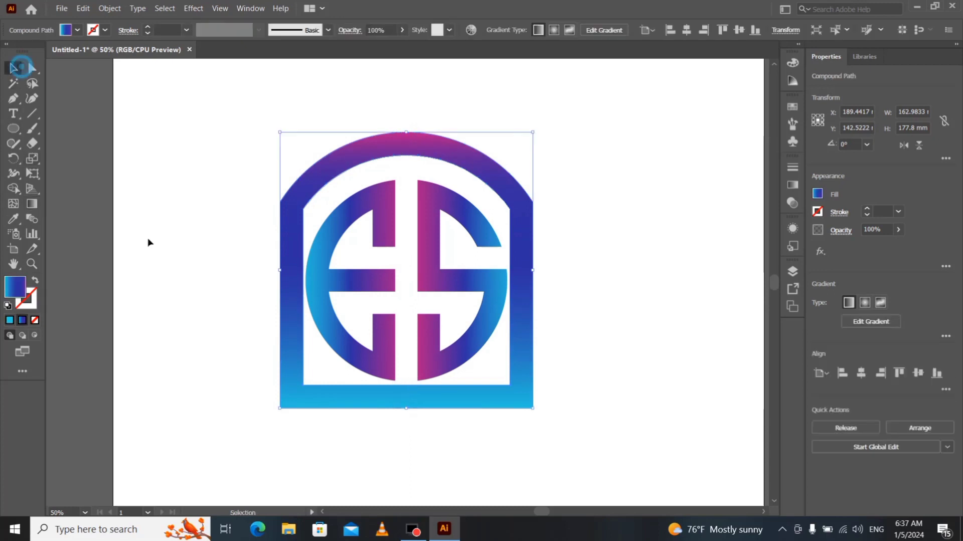
{"action": "left_click", "coordinate": [246, 336]}
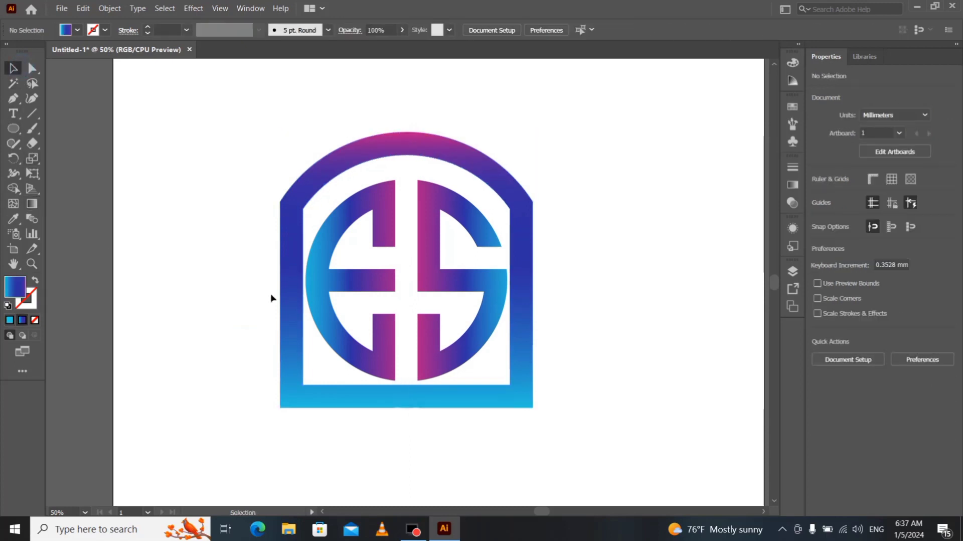
Apply a Multiply drop shadow to the frame and both letters with 75% opacity, 2.469 mm X and Y offsets and 1.764 mm blur
{"action": "left_click_drag", "start_coordinate": [193, 166], "coordinate": [610, 449]}
{"action": "left_click", "coordinate": [193, 8]}
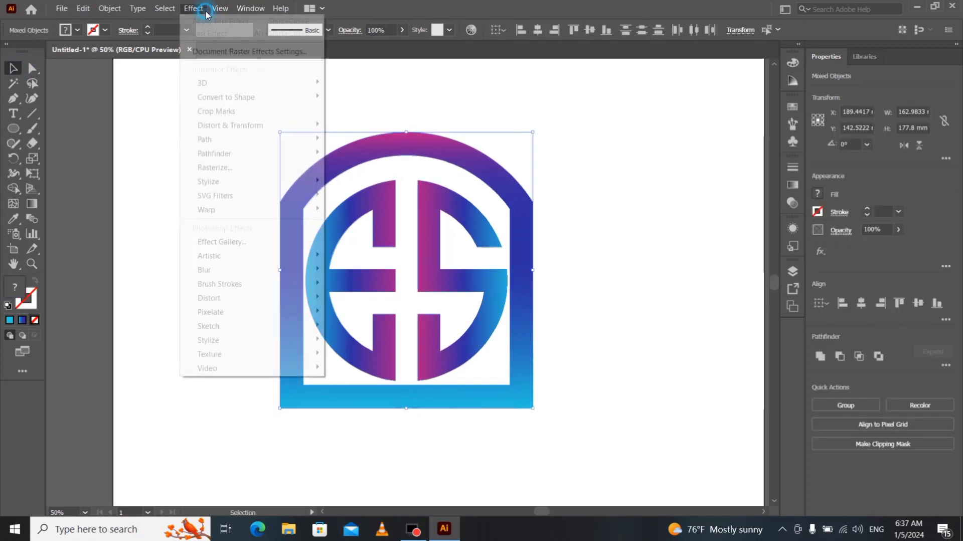
{"action": "mouse_move", "coordinate": [240, 187]}
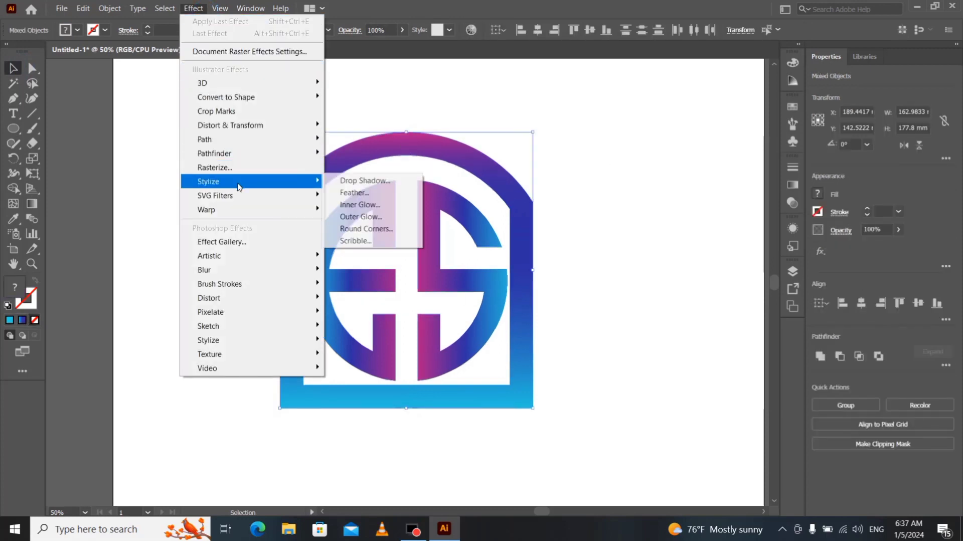
{"action": "left_click", "coordinate": [341, 182]}
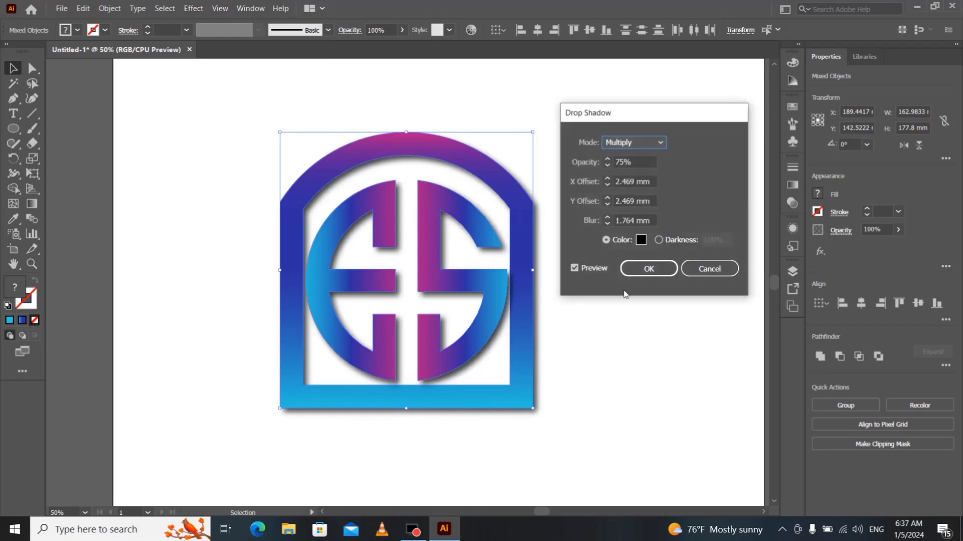
{"action": "left_click", "coordinate": [650, 270]}
{"action": "left_click", "coordinate": [672, 269]}
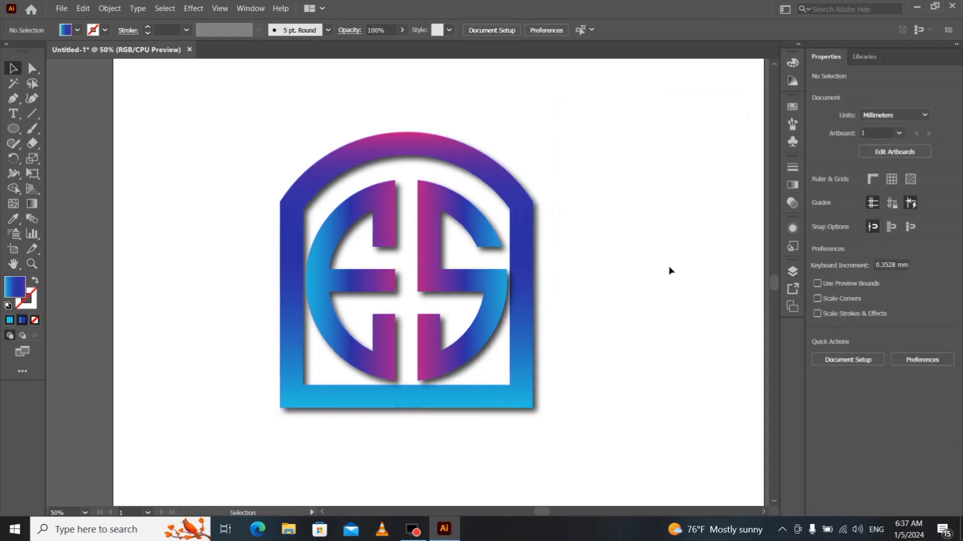
Replace the arched frame's colourful gradient with the preset white-to-black linear gradient
{"action": "left_click", "coordinate": [296, 203]}
{"action": "left_click", "coordinate": [792, 185]}
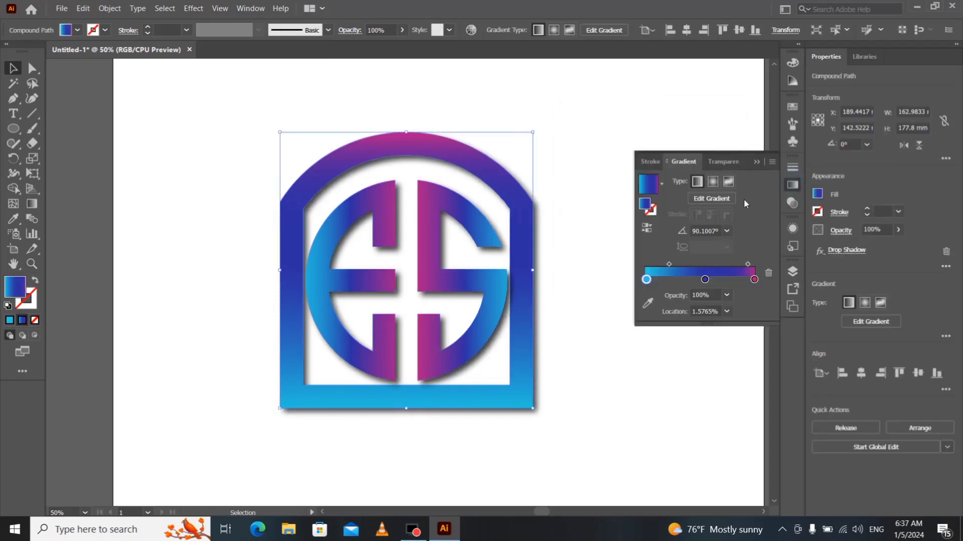
{"action": "left_click", "coordinate": [662, 184]}
{"action": "left_click", "coordinate": [579, 207]}
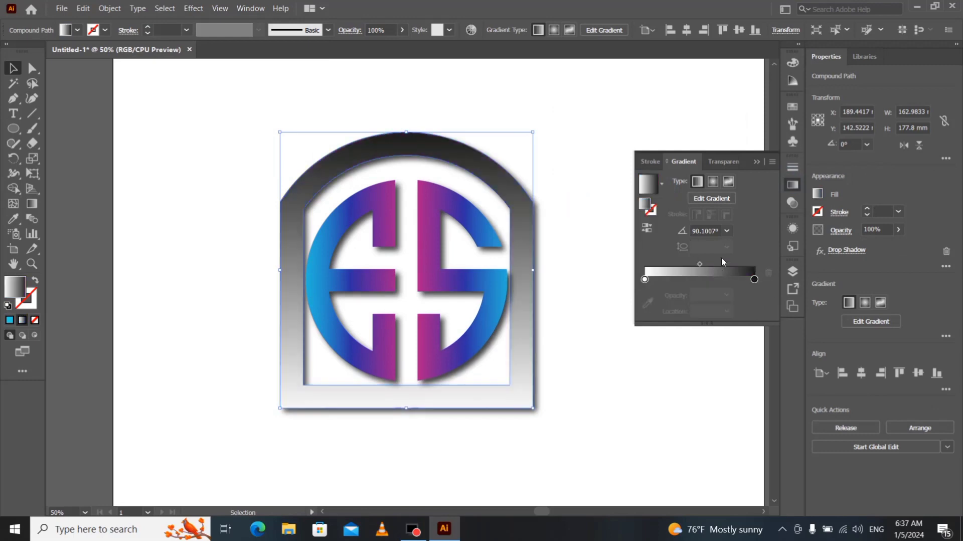
Set the frame gradient's white stop to navy C=100 M=100 Y=25 K=25 and its black stop to dark gray C=0 M=0 Y=0 K=90
{"action": "left_click", "coordinate": [644, 279]}
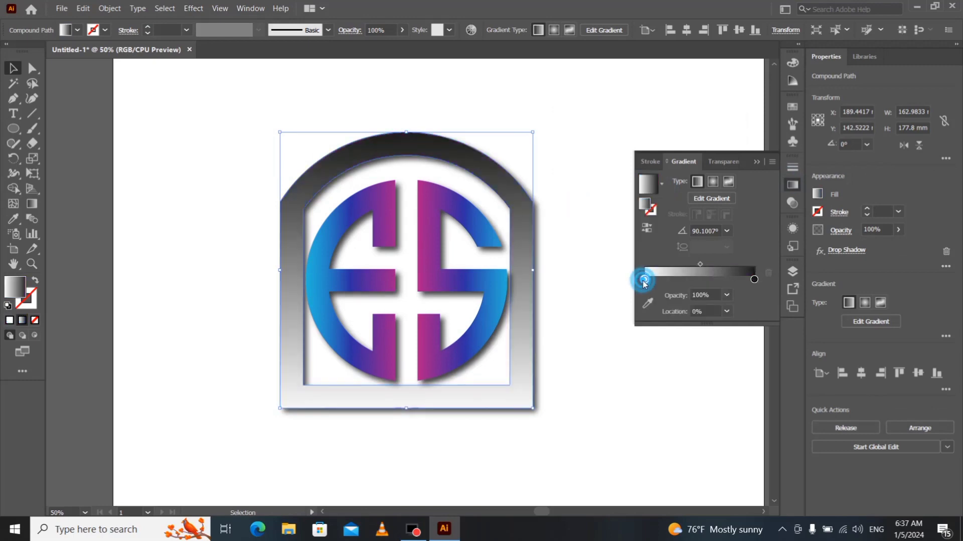
{"action": "double_click", "coordinate": [645, 279]}
{"action": "left_click", "coordinate": [593, 346]}
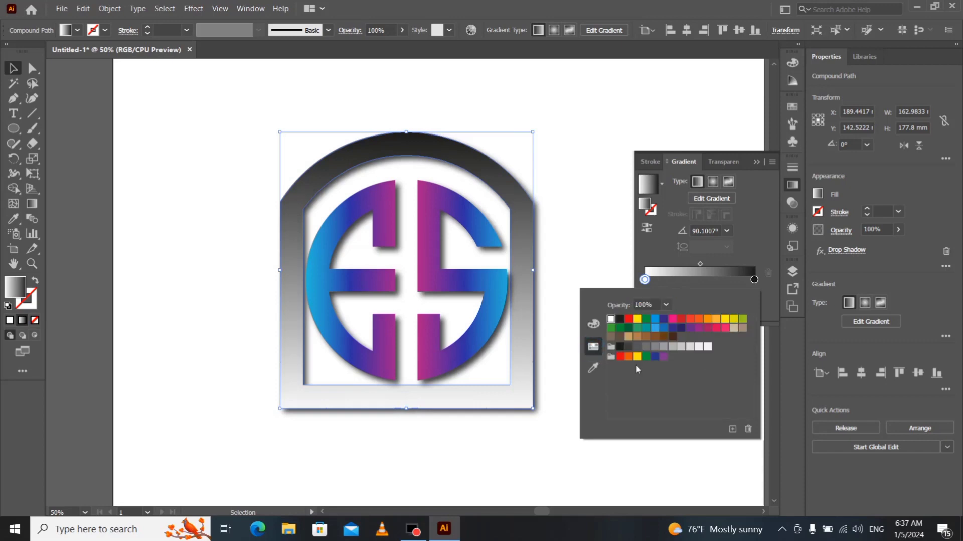
{"action": "left_click", "coordinate": [686, 329]}
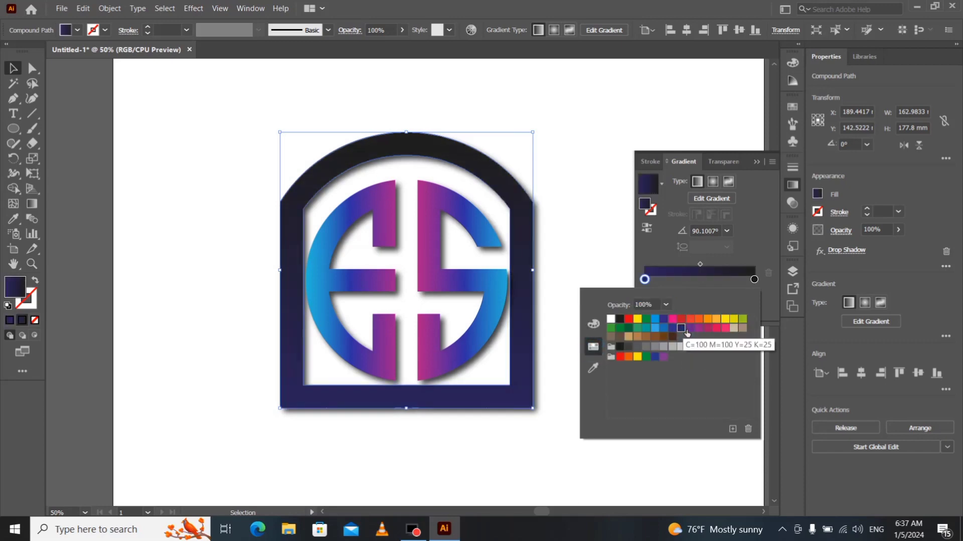
{"action": "double_click", "coordinate": [754, 280]}
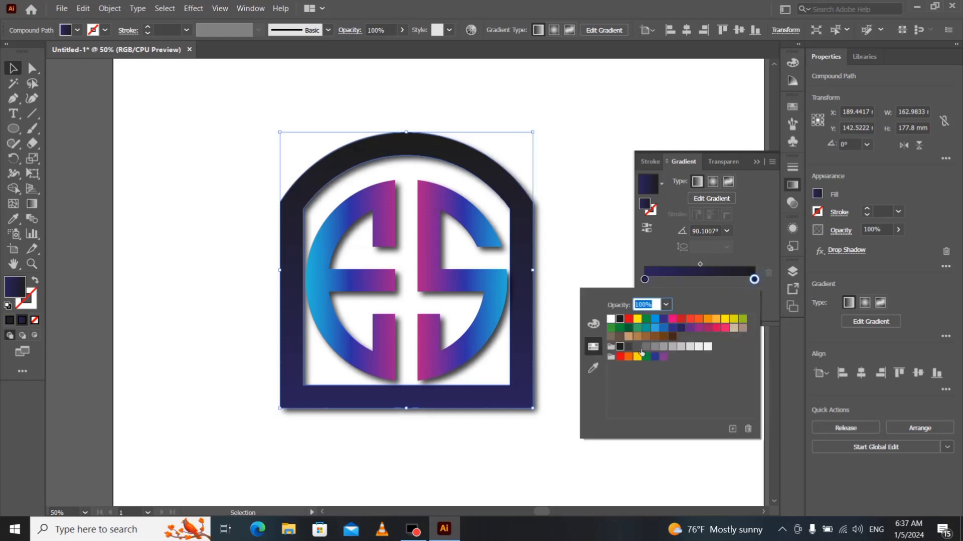
{"action": "left_click", "coordinate": [633, 347]}
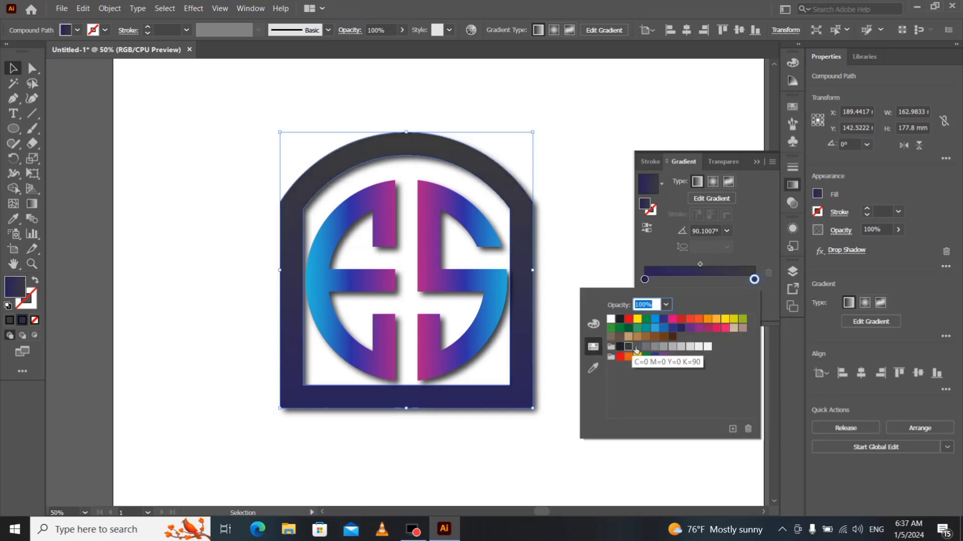
{"action": "left_click", "coordinate": [755, 166]}
{"action": "left_click", "coordinate": [756, 163]}
{"action": "left_click", "coordinate": [559, 276]}
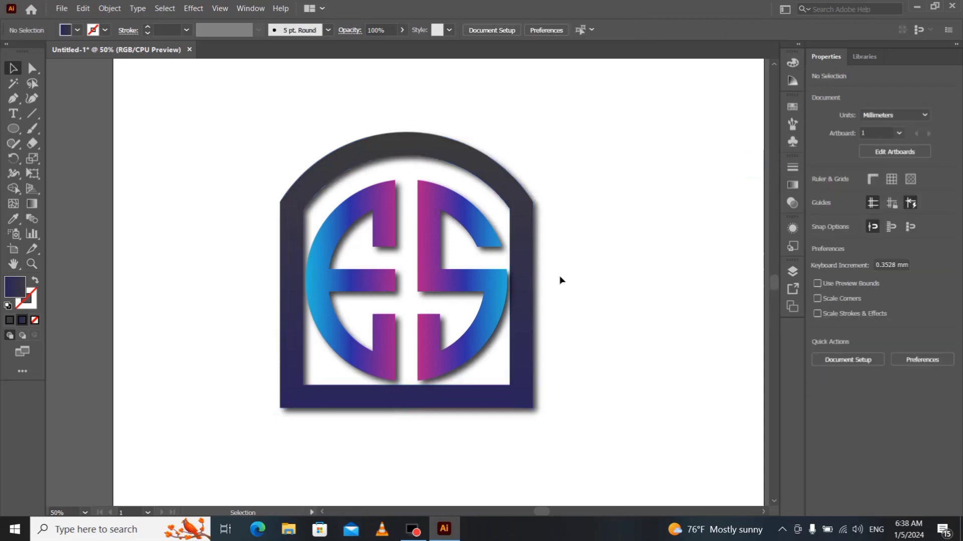
Set the blur of the arched frame's drop shadow to 1 mm
{"action": "left_click", "coordinate": [494, 182]}
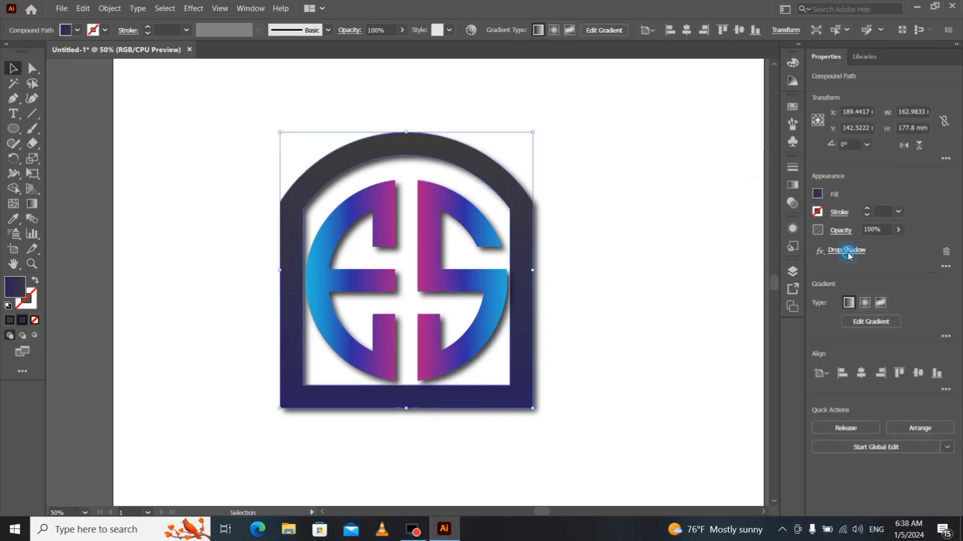
{"action": "left_click", "coordinate": [847, 250]}
{"action": "left_click", "coordinate": [608, 223]}
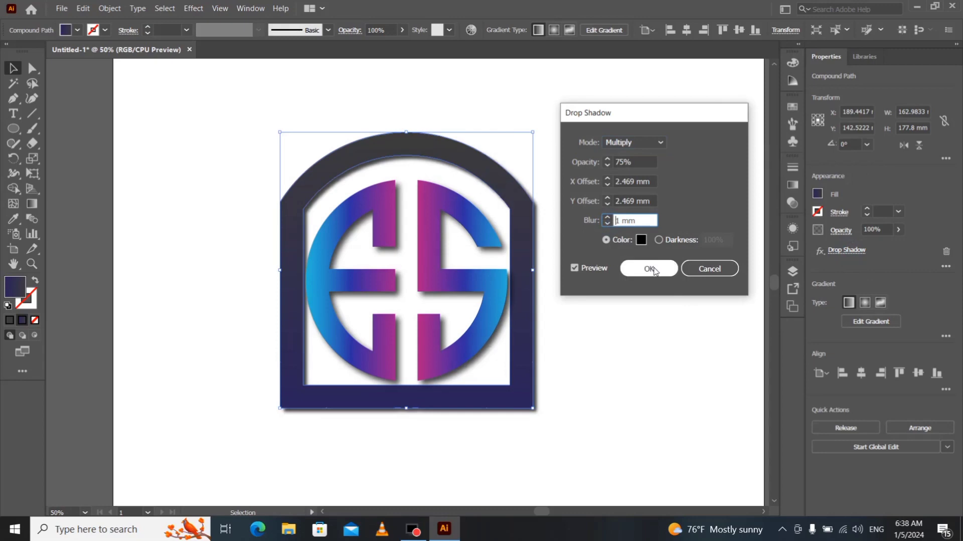
{"action": "left_click", "coordinate": [648, 268]}
{"action": "left_click", "coordinate": [638, 352]}
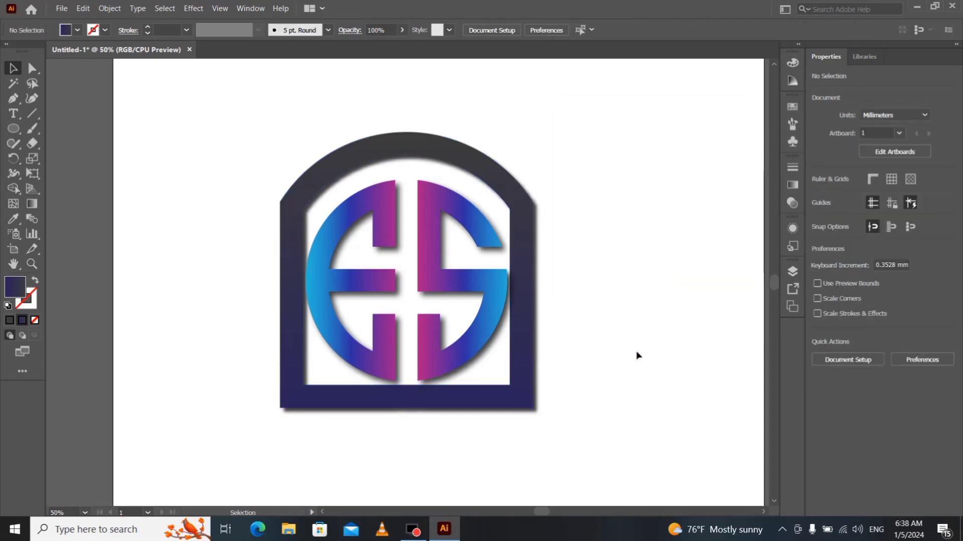
Set the drop shadow blur of both letters, E and S, to 1 mm
{"action": "left_click", "coordinate": [491, 303]}
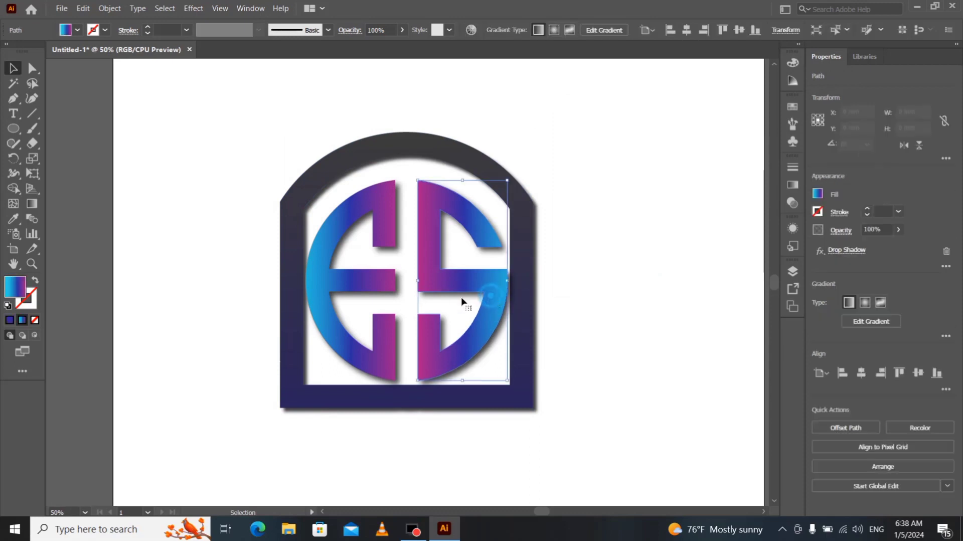
{"action": "left_click", "coordinate": [378, 290], "text": "shift"}
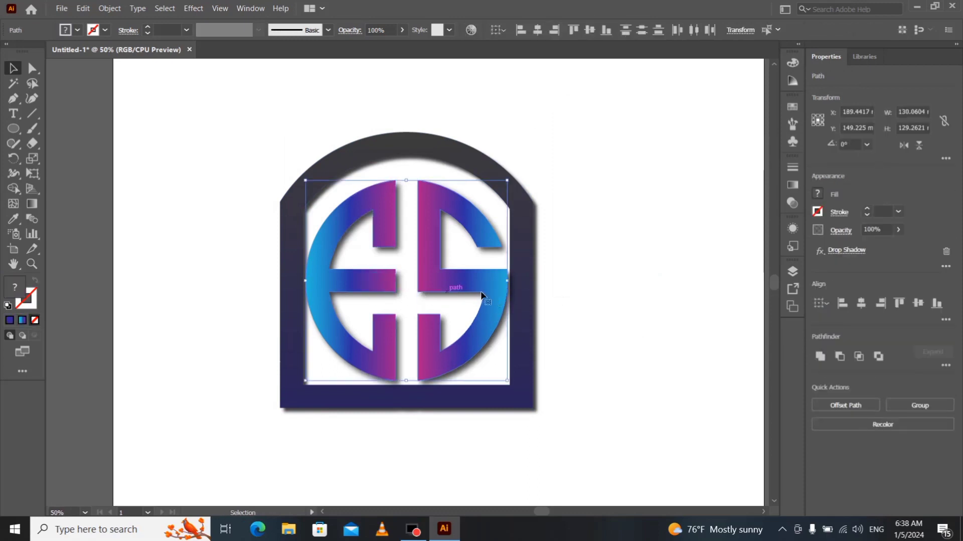
{"action": "left_click", "coordinate": [845, 251]}
{"action": "left_click", "coordinate": [607, 223]}
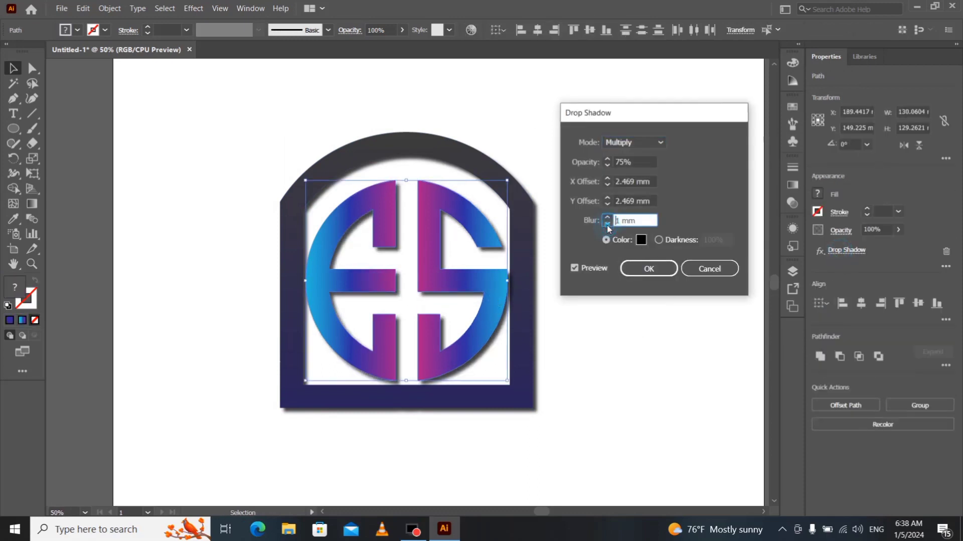
{"action": "left_click", "coordinate": [647, 269]}
{"action": "left_click", "coordinate": [651, 368]}
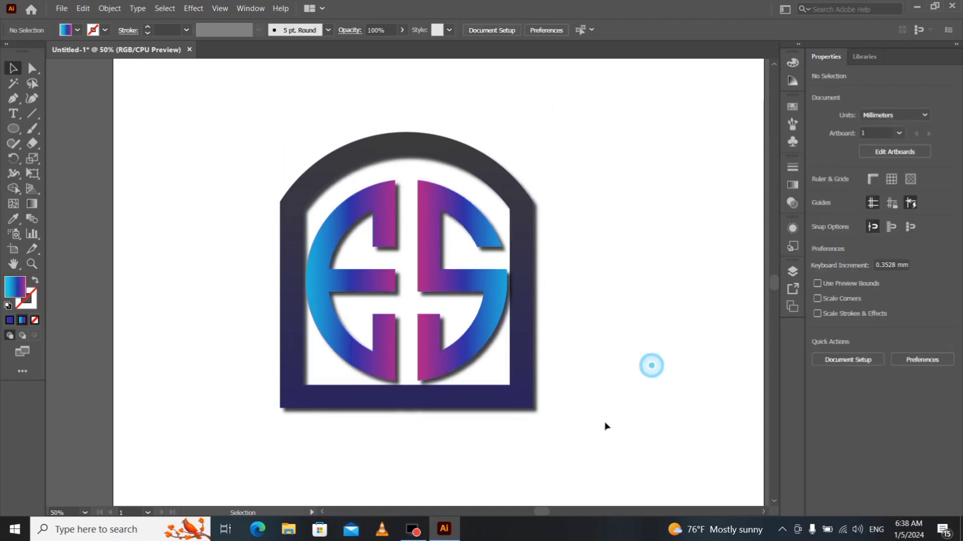
Move the frame and both letters together up and to the right, to about X 215.97 mm and Y 115.67 mm
{"action": "scroll", "coordinate": [580, 418], "scroll_direction": "down", "scroll_amount": 1}
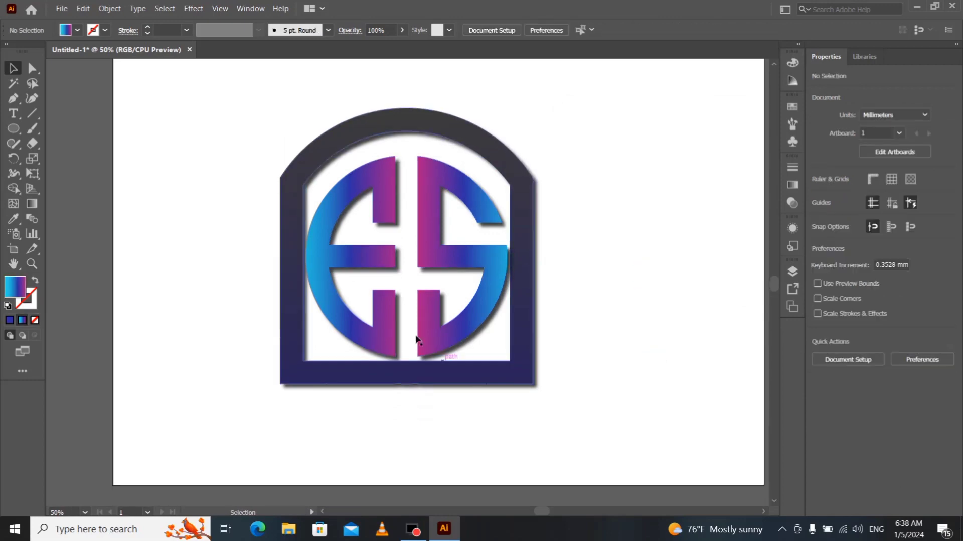
{"action": "left_click_drag", "start_coordinate": [215, 119], "coordinate": [604, 432]}
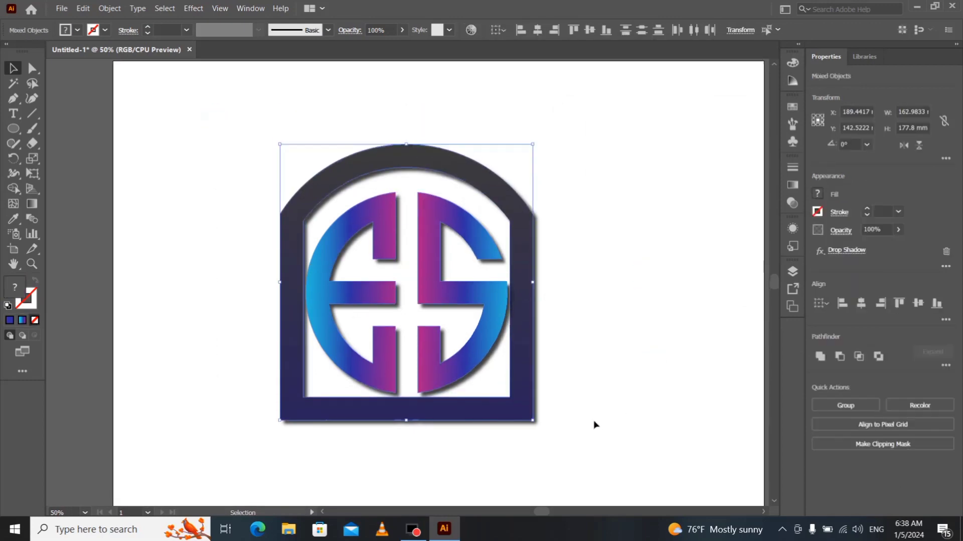
{"action": "scroll", "coordinate": [594, 423], "scroll_direction": "up", "scroll_amount": 3}
{"action": "left_click_drag", "start_coordinate": [525, 297], "coordinate": [566, 256]}
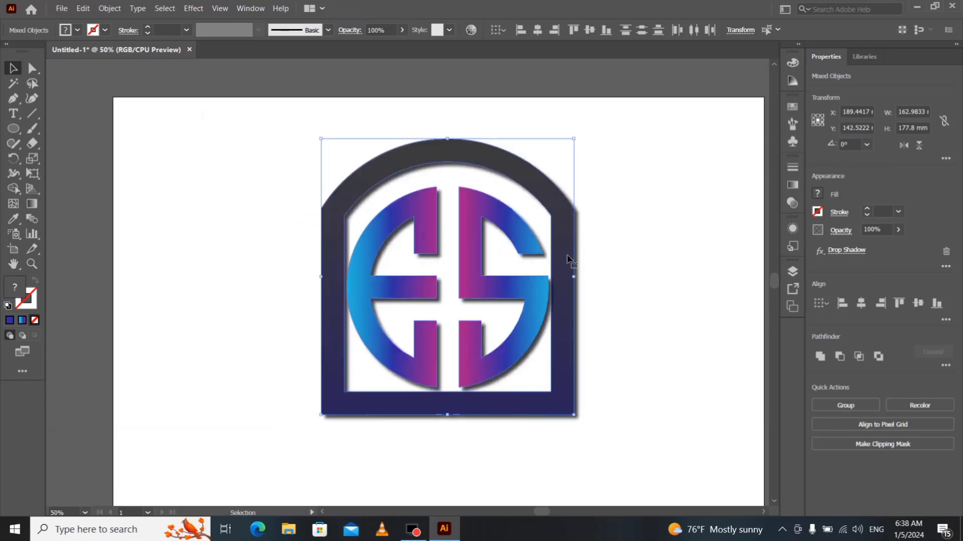
{"action": "scroll", "coordinate": [632, 326], "scroll_direction": "down", "scroll_amount": 2}
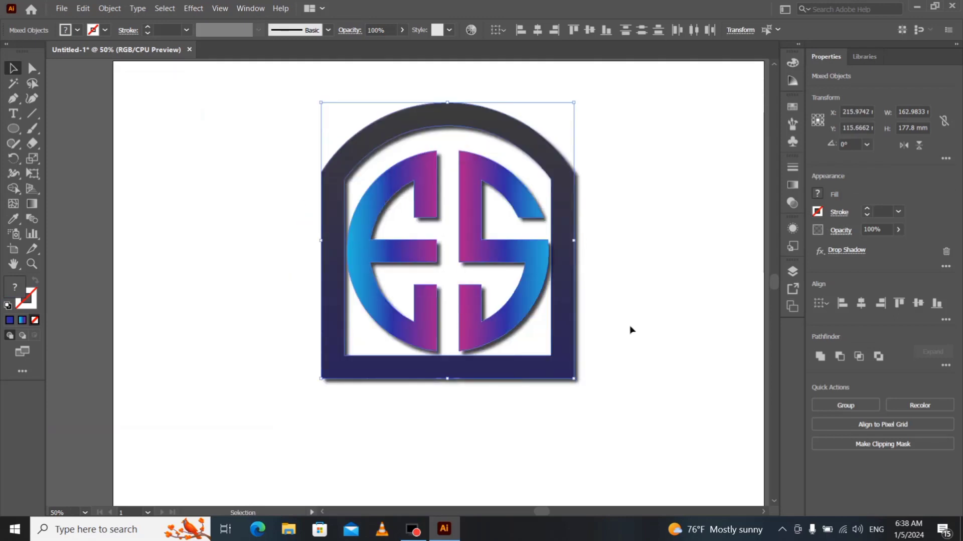